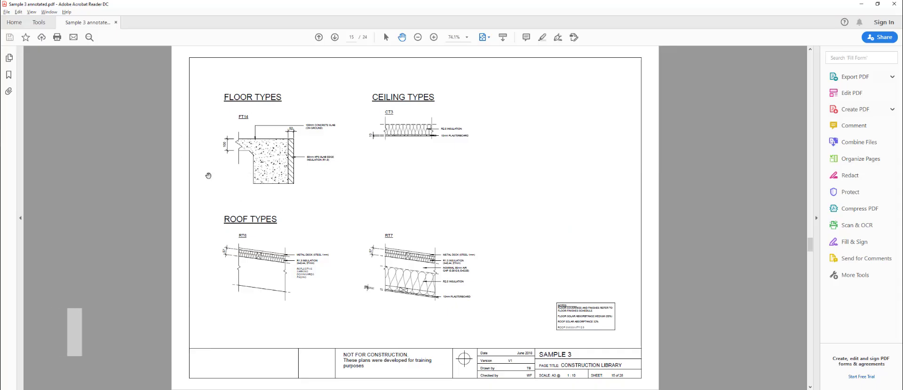
- Scroll the PDF to page 15, the Construction Library with the FT14 floor type
scroll(208, 176, up, 2)
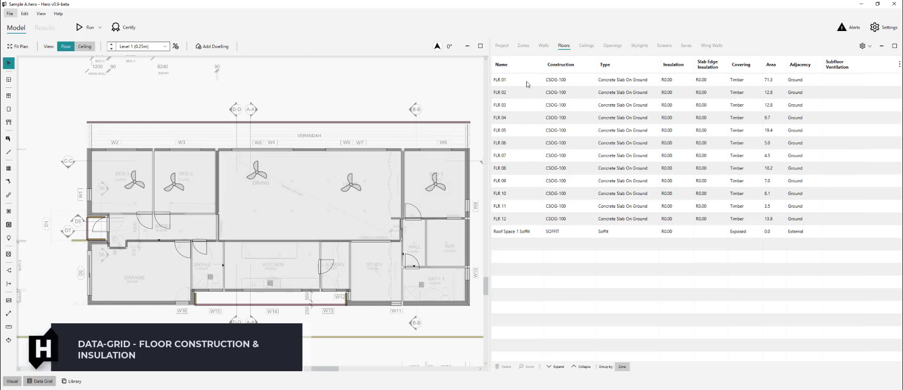
- Set slab edge insulation to R1.75 for floors FLR 01 through FLR 12
click(528, 80)
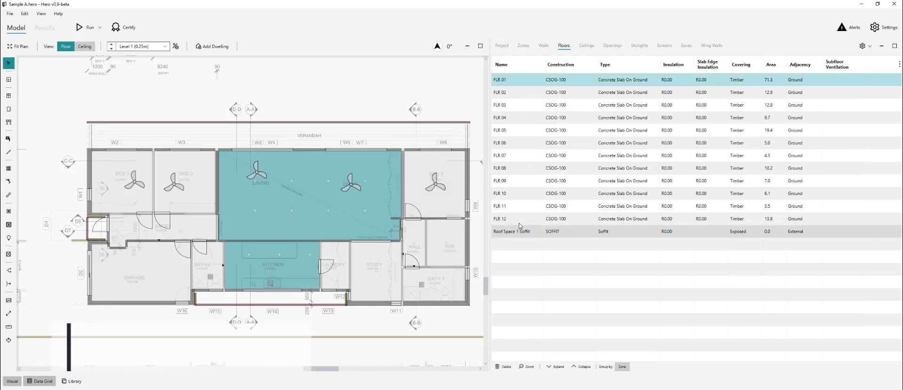
shift+click(517, 219)
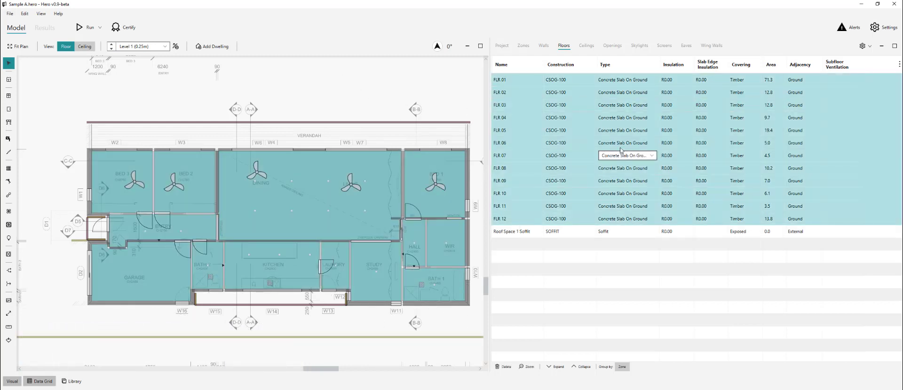
click(724, 80)
click(721, 80)
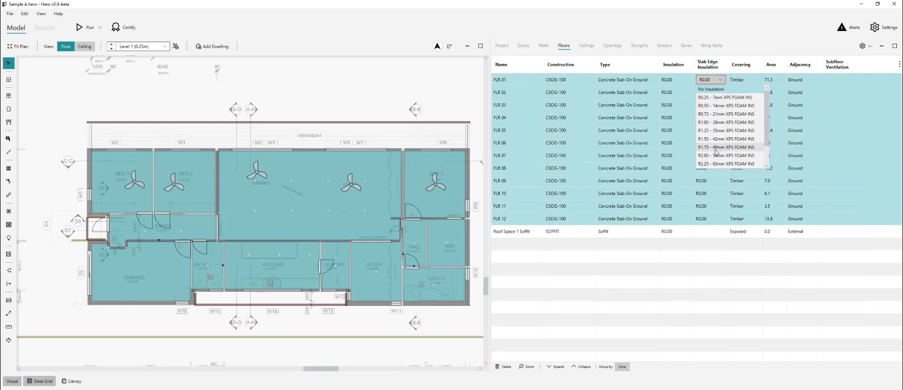
click(708, 145)
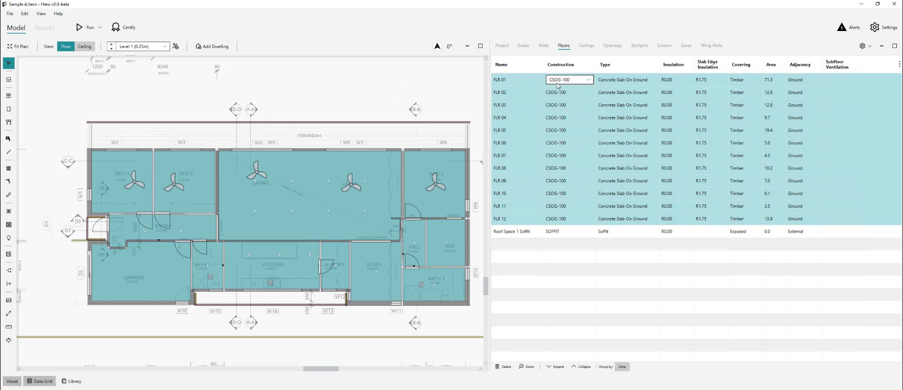
- Select the Roof Space 1 Soffit floor and edit its area value
click(407, 96)
click(535, 235)
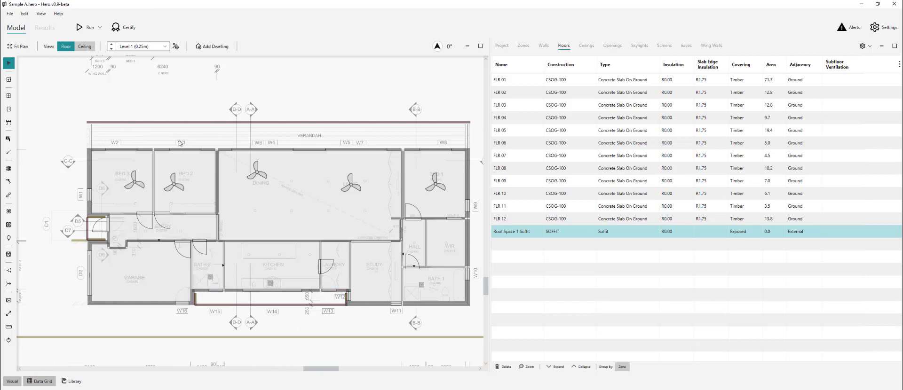
double_click(776, 231)
click(362, 330)
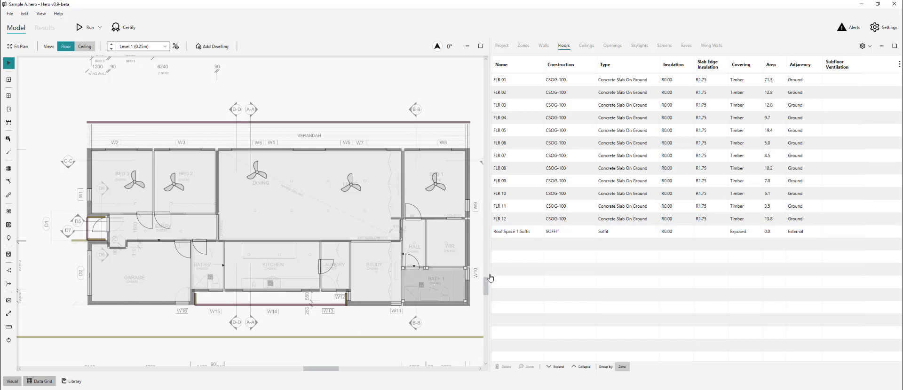
click(672, 231)
click(686, 231)
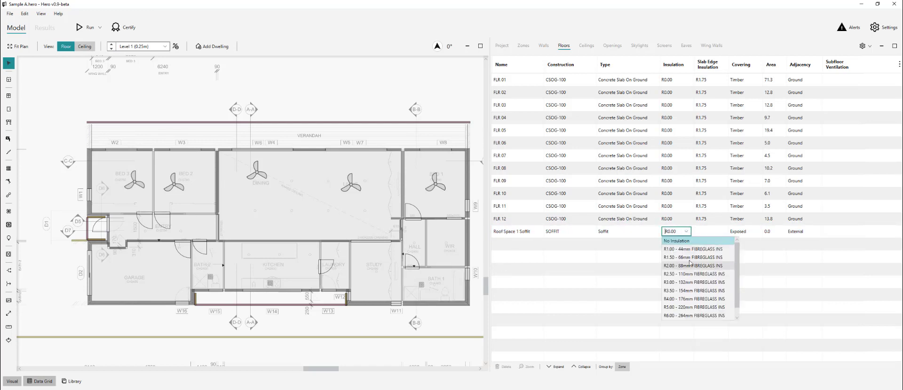
click(432, 138)
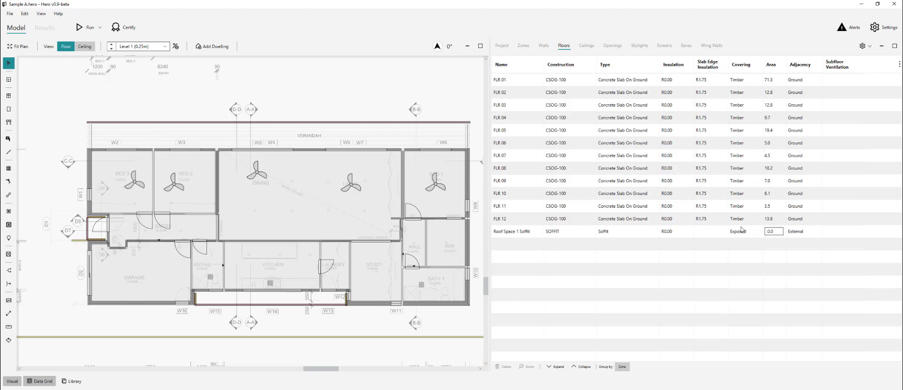
click(533, 221)
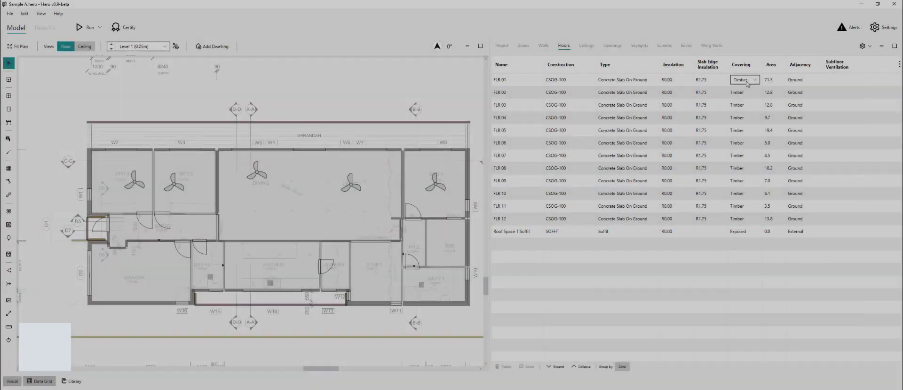
- Switch to Acrobat Reader and scroll to the Window Schedule page
key(alt+Tab)
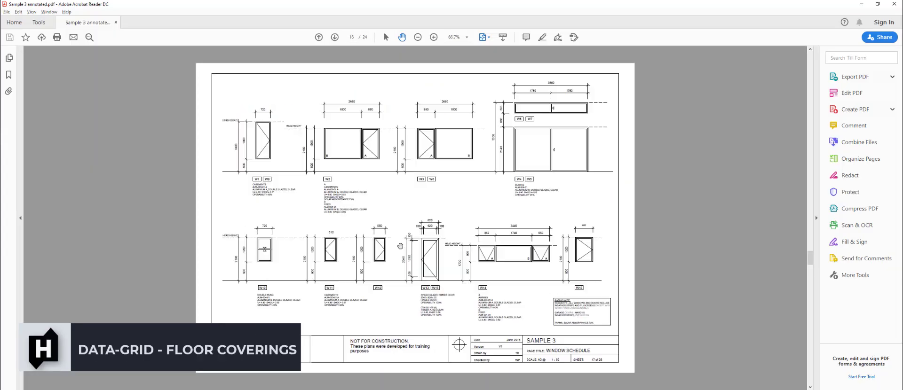
scroll(446, 285, down, 5)
scroll(510, 329, up, 1)
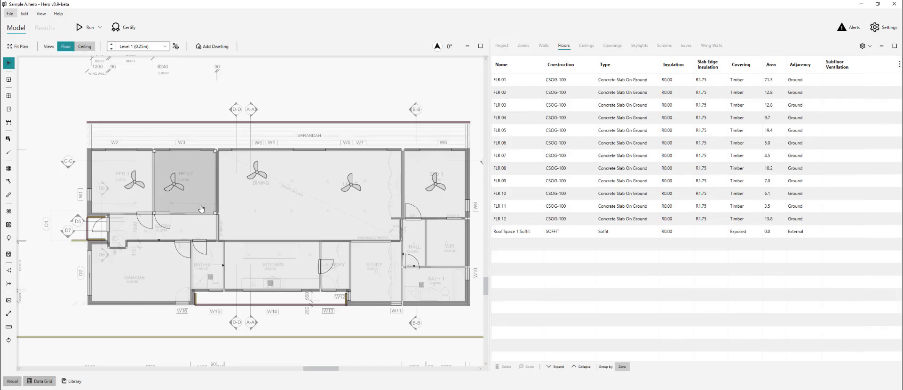
- Set the covering of Bed 1, Bed 2, Bed 3, WIR and hall floors to Carpet
click(199, 207)
ctrl+click(437, 208)
ctrl+click(443, 240)
ctrl+click(417, 240)
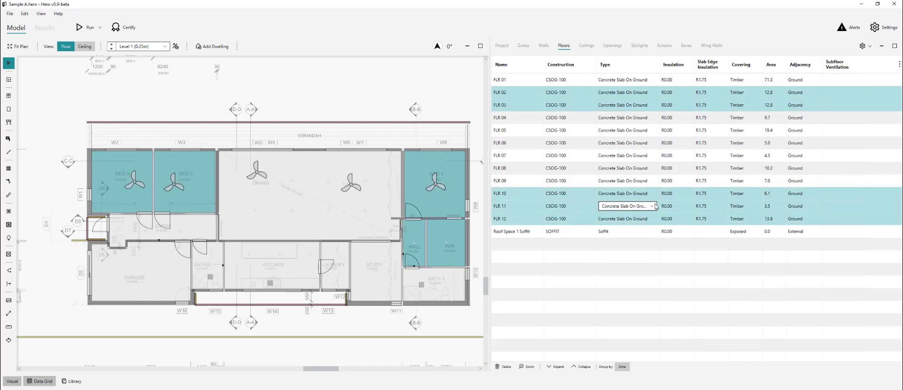
click(744, 193)
click(740, 211)
- Set the covering of the Bath 1 and Bath 2 floors to Tile
click(433, 284)
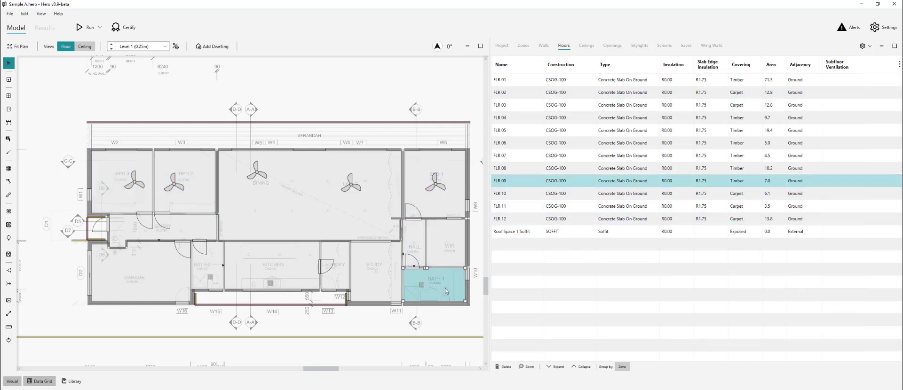
ctrl+click(207, 267)
click(743, 182)
click(735, 215)
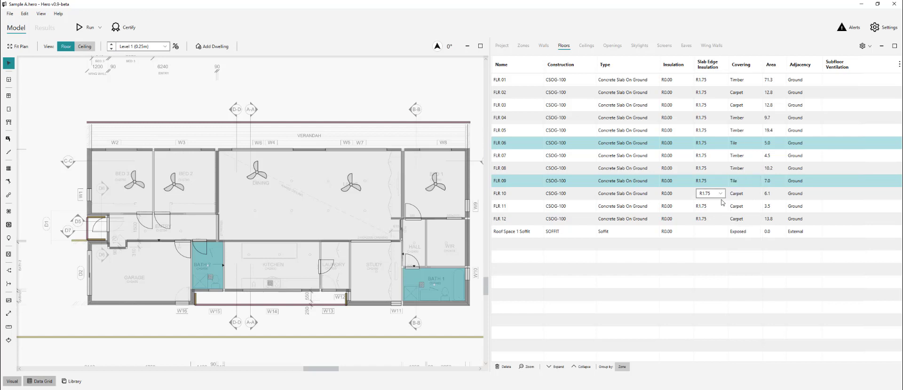
- Set living/kitchen, laundry, garage, entry and study floors to Exposed, then sort by covering
click(275, 228)
ctrl+click(335, 270)
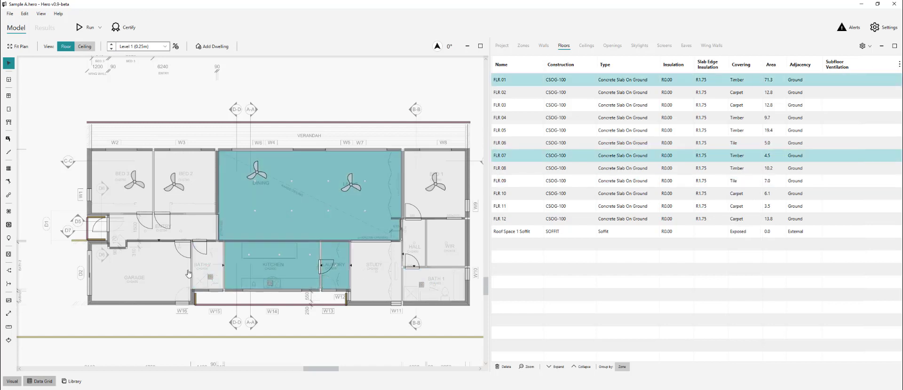
ctrl+click(141, 275)
ctrl+click(196, 232)
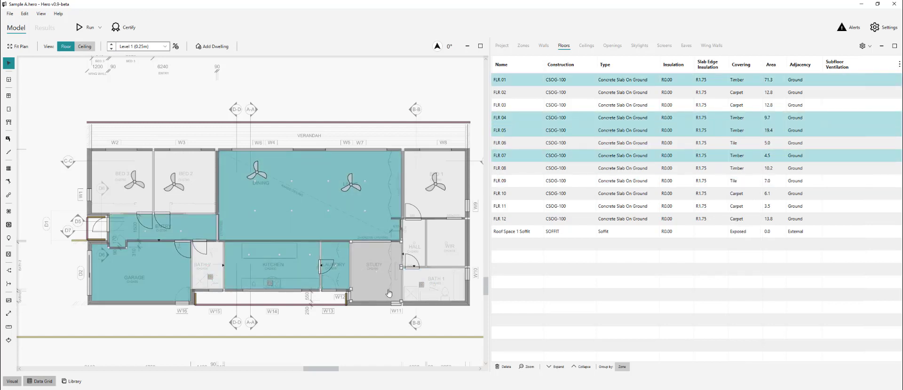
ctrl+click(373, 272)
click(749, 170)
click(747, 186)
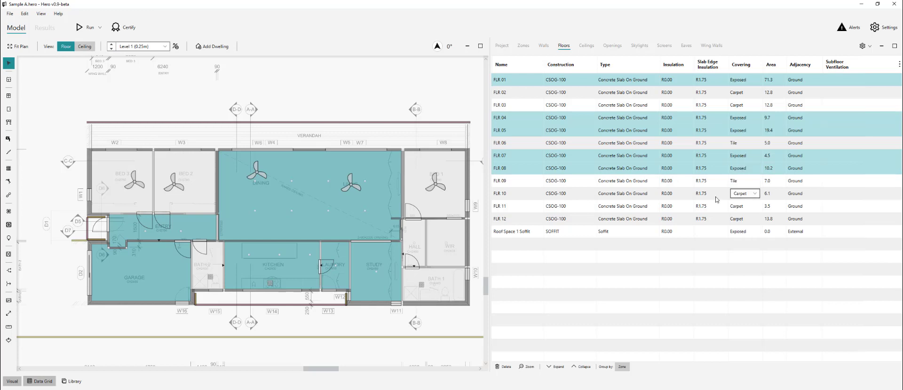
click(379, 106)
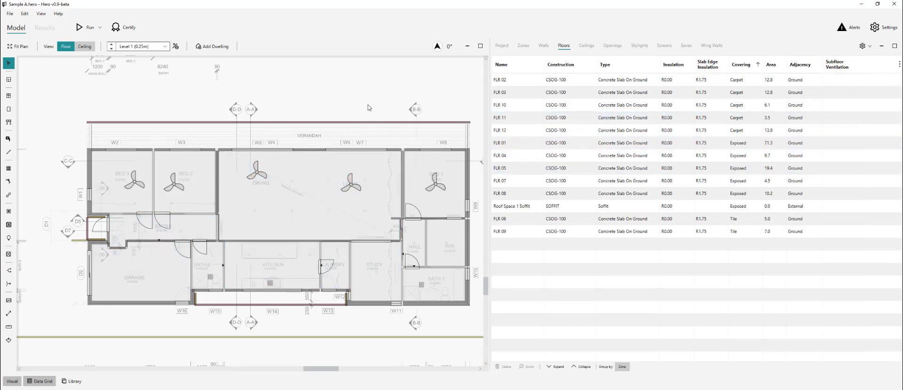
- Show the ceilings list in the data grid, then return to Acrobat Reader
click(588, 52)
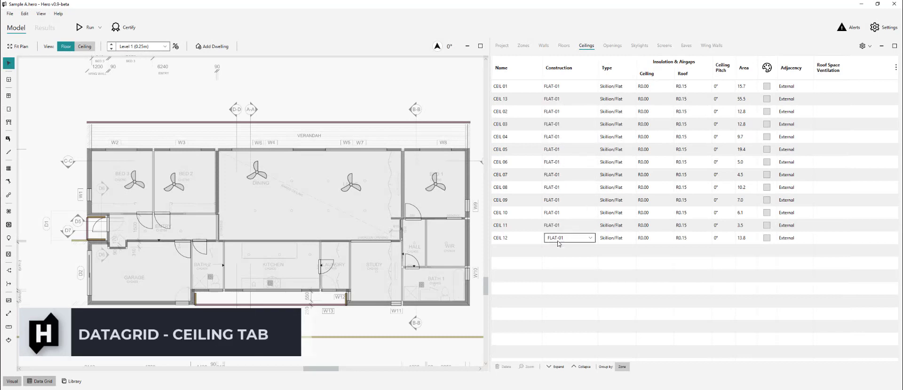
key(alt+Tab)
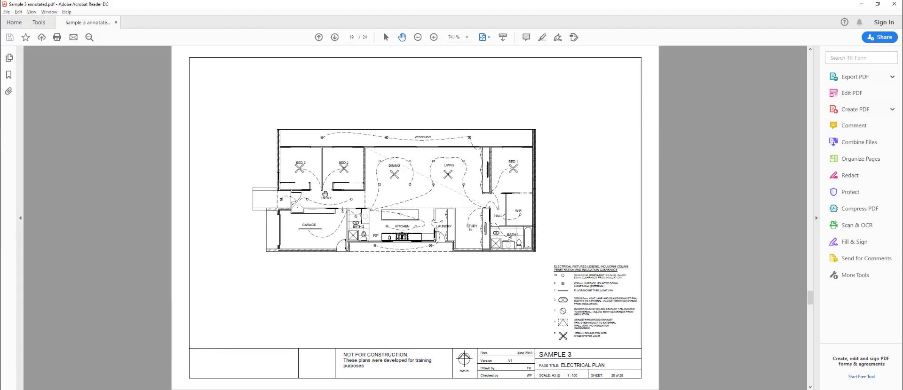
- Read ceiling type CT3 on page 15 at 100%, then move to the Details sheet on page 9
scroll(324, 194, up, 2)
scroll(326, 195, up, 2)
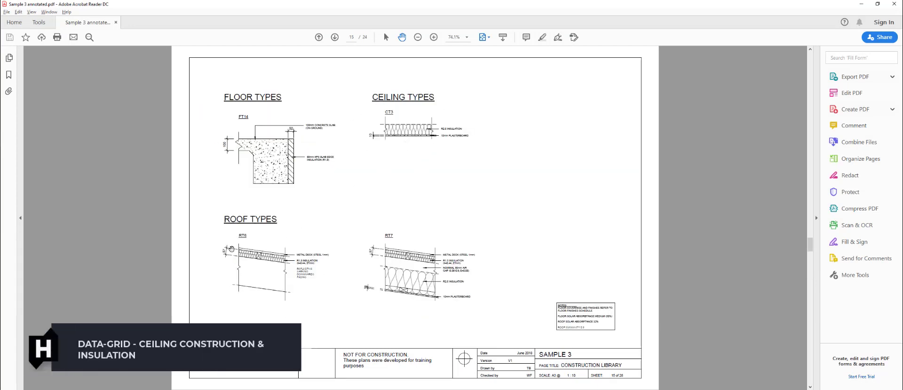
key(ctrl+1)
drag(322, 225, 324, 238)
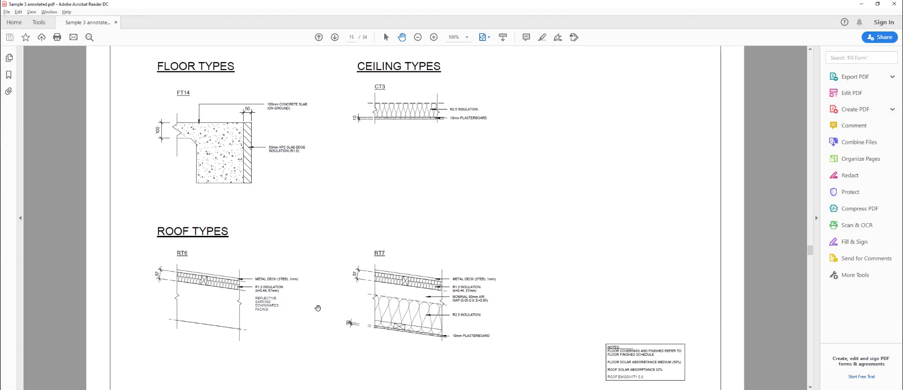
scroll(341, 312, down, 3)
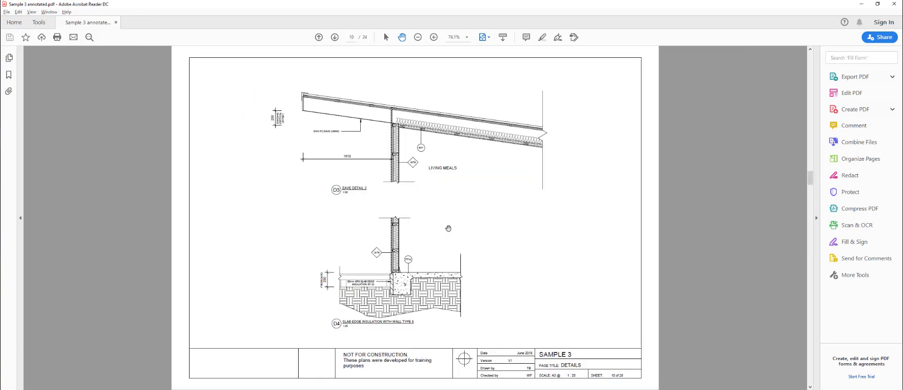
scroll(486, 141, up, 2)
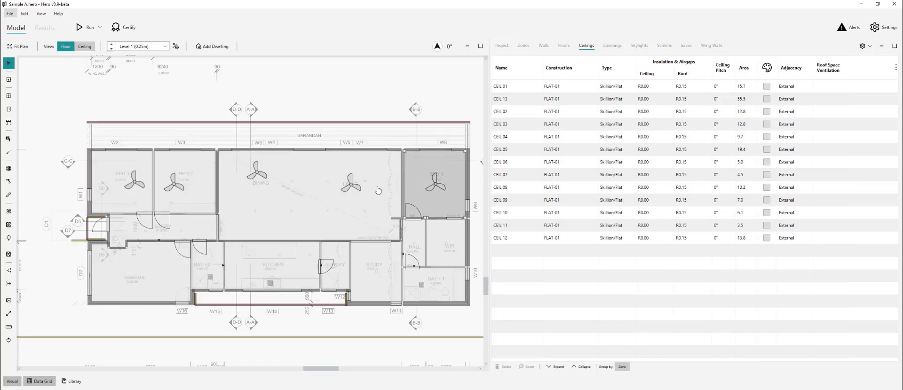
- Select the living area ceiling CEIL 13 on the plan and change its construction to FLAT-02
click(382, 185)
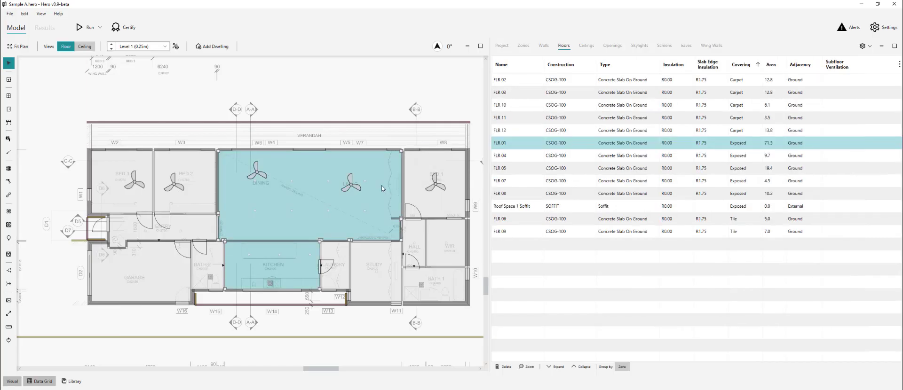
click(84, 46)
click(384, 202)
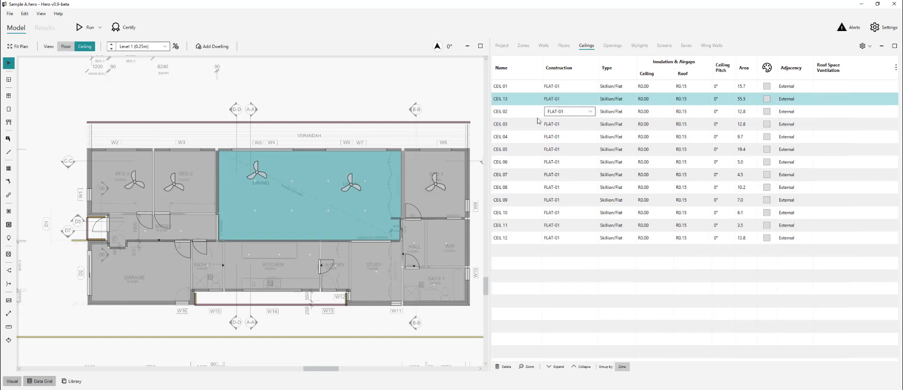
scroll(436, 206, down, 1)
scroll(366, 224, up, 1)
click(569, 99)
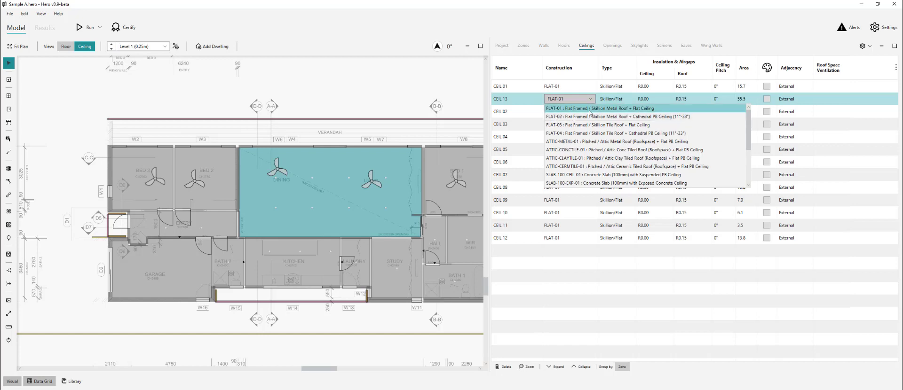
click(665, 119)
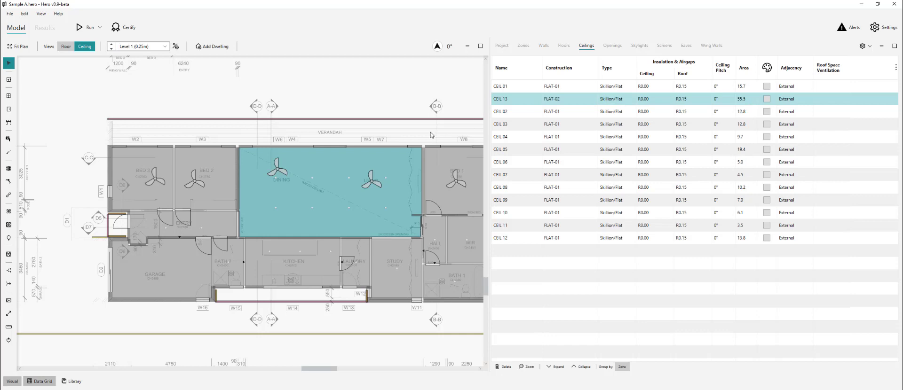
- Give CEIL 13 R2.50 ceiling insulation and R1.30 fibreglass + 40mm reflective air roof insulation
click(653, 98)
click(666, 100)
click(658, 142)
click(703, 99)
click(703, 99)
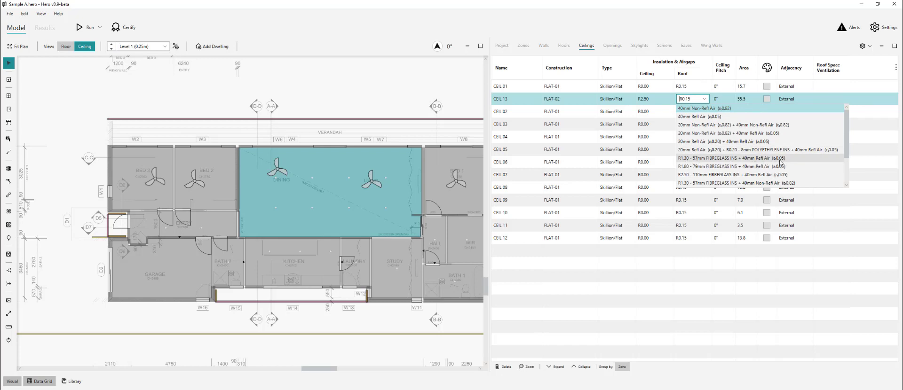
scroll(767, 163, down, 2)
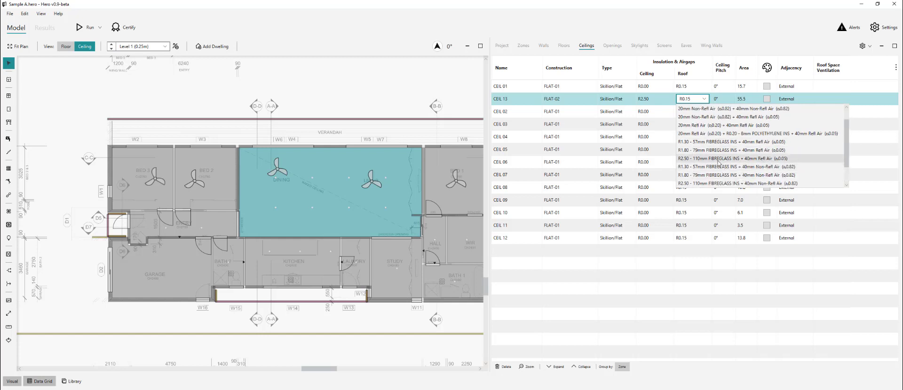
scroll(719, 144, up, 1)
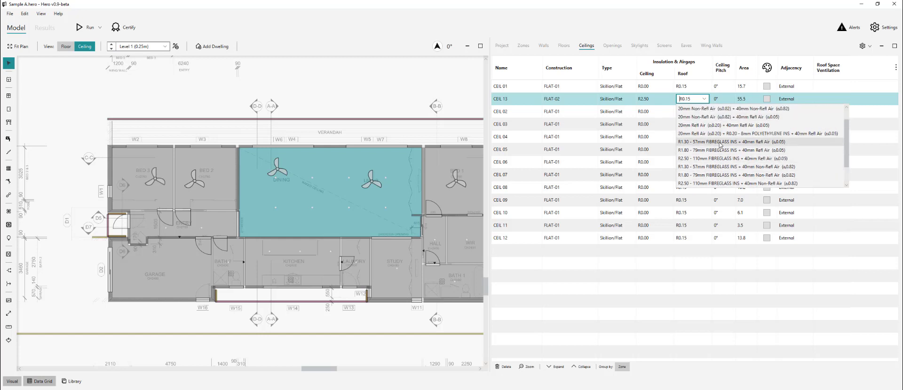
click(760, 142)
click(523, 90)
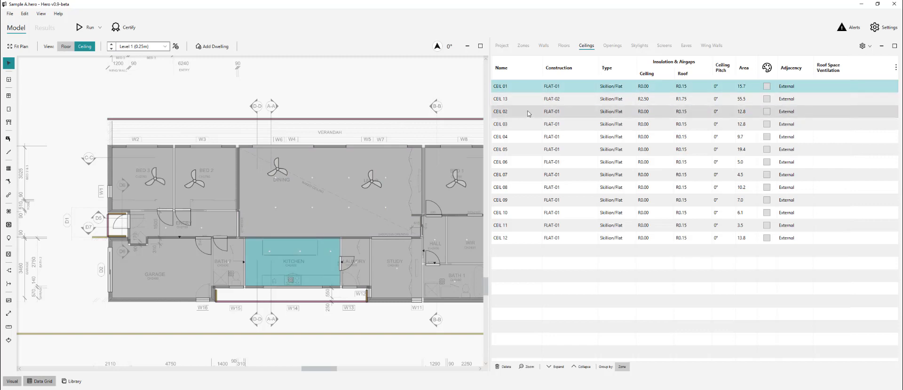
- Select CEIL 01–12, leaving out CEIL 13, and set their construction to ATTIC-METAL-01
ctrl+click(526, 113)
key(ctrl+a)
ctrl+click(530, 102)
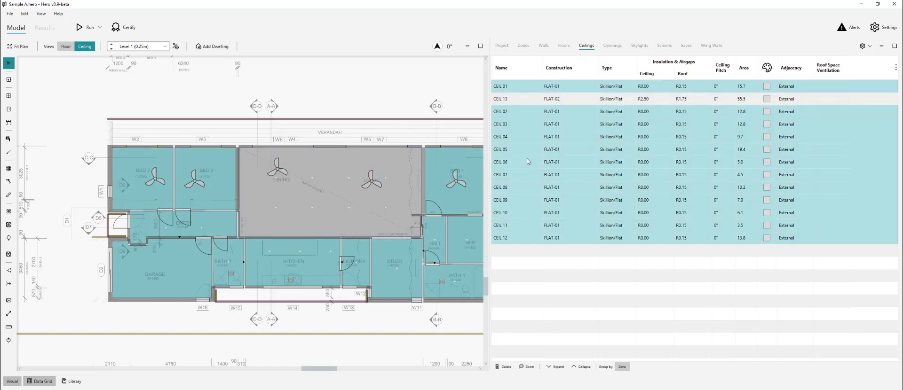
scroll(301, 172, down, 2)
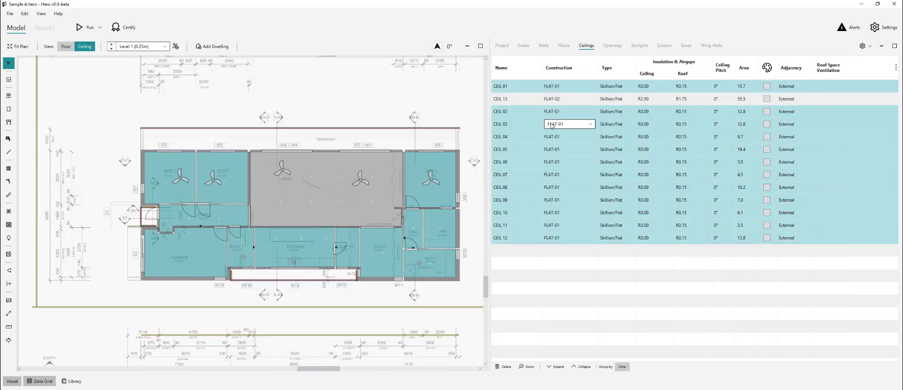
click(566, 111)
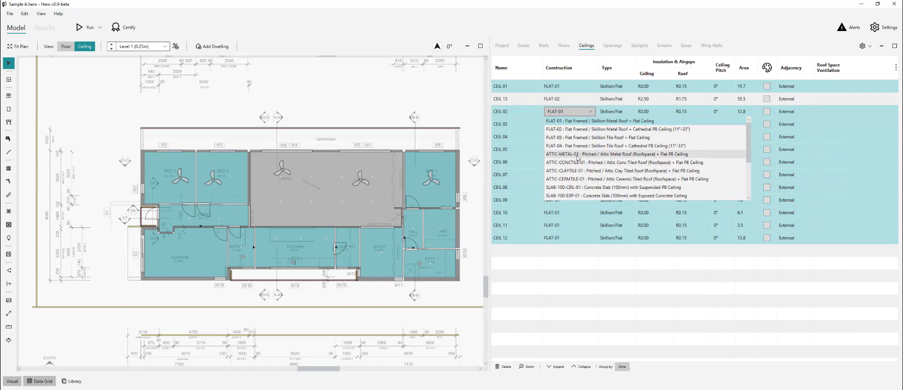
click(697, 159)
- Give those ceilings R2.50 ceiling insulation and R1.30 fibreglass + 90mm reflective air roof insulation
click(654, 112)
click(660, 148)
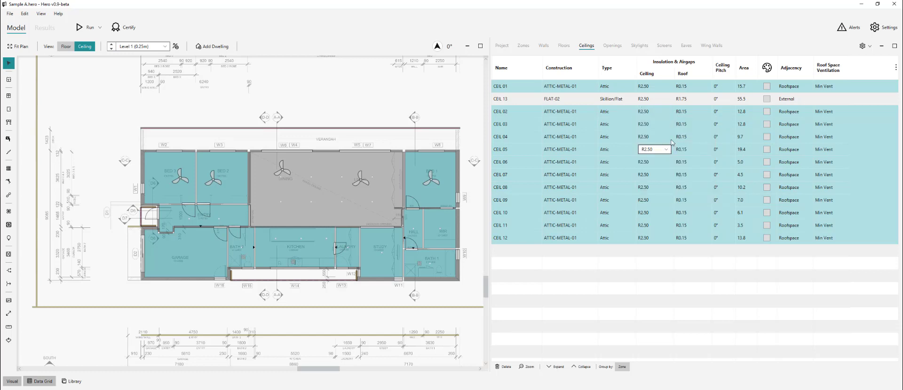
click(691, 111)
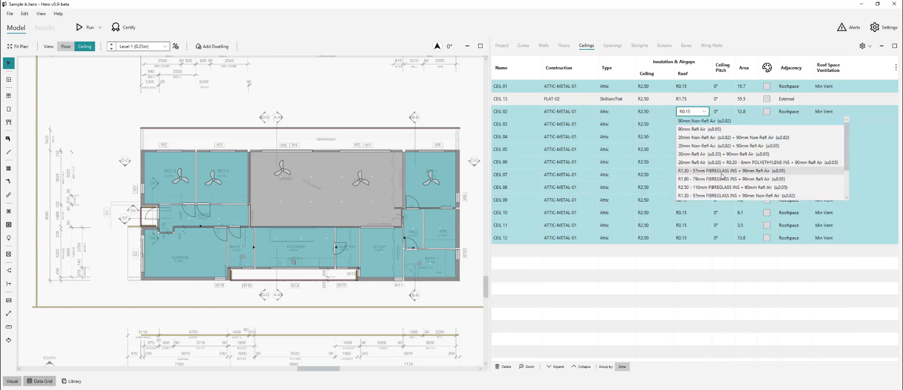
click(762, 171)
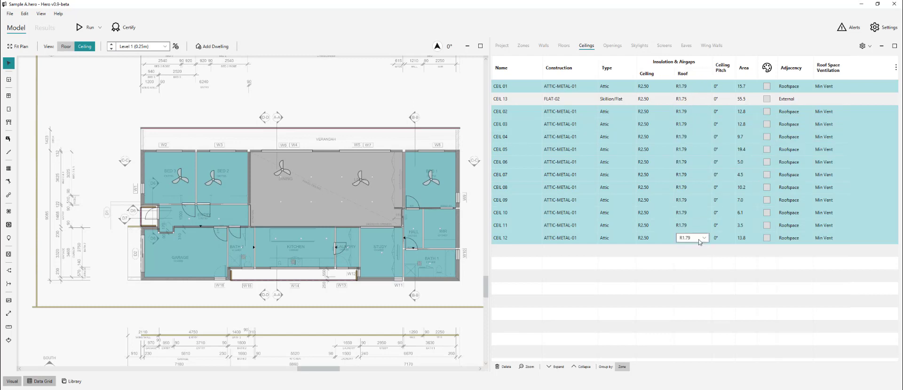
click(405, 110)
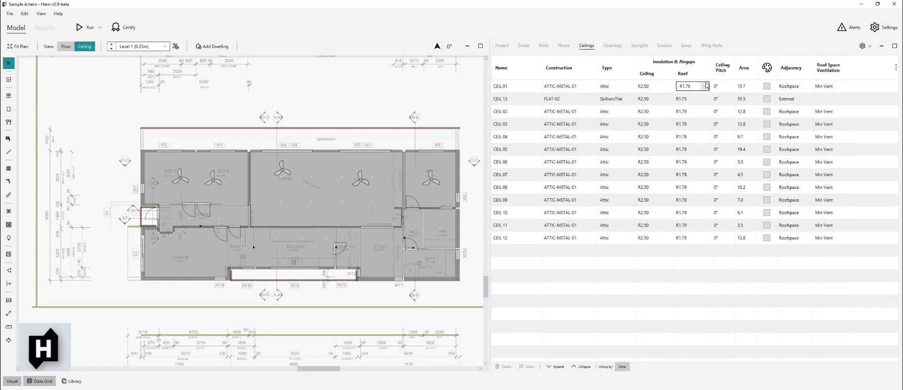
click(344, 195)
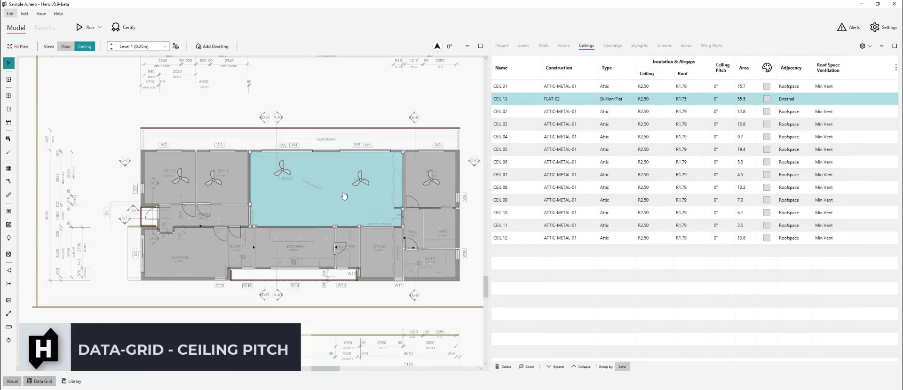
- Check the sloped ceiling in section A-A of the PDF plans, then return to Hero
key(alt+Tab)
scroll(446, 197, up, 4)
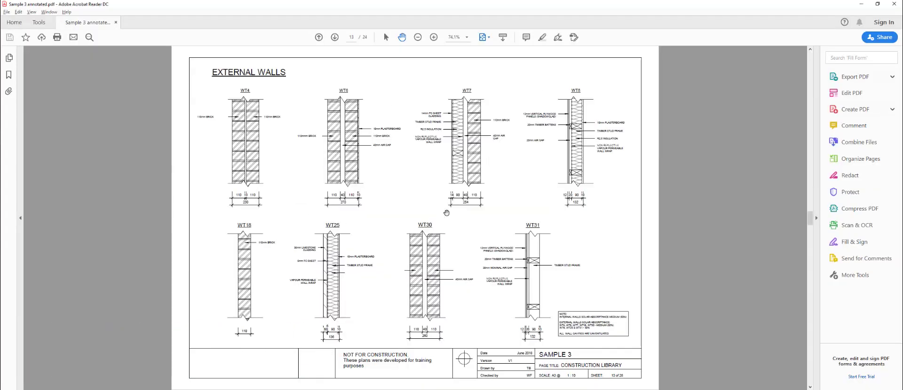
scroll(439, 207, up, 3)
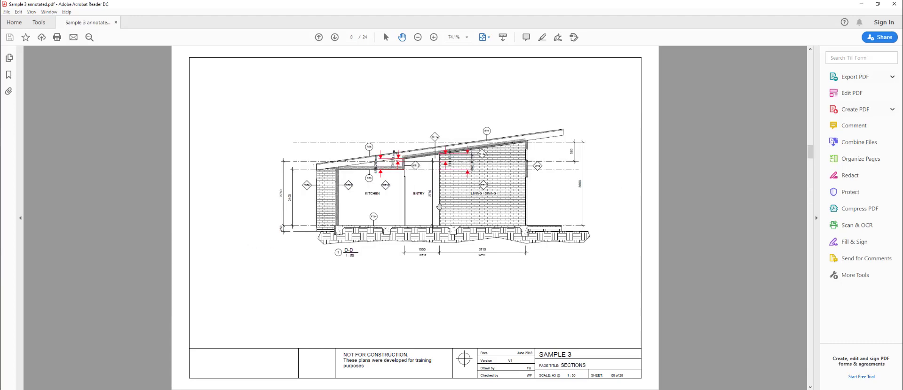
scroll(439, 206, up, 3)
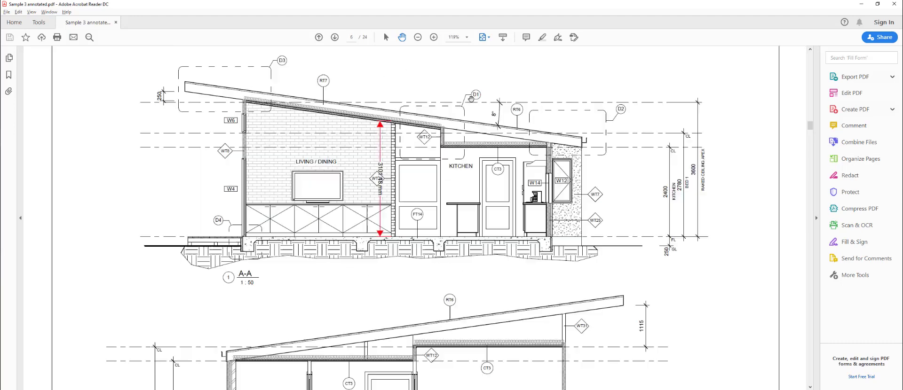
key(alt+Tab)
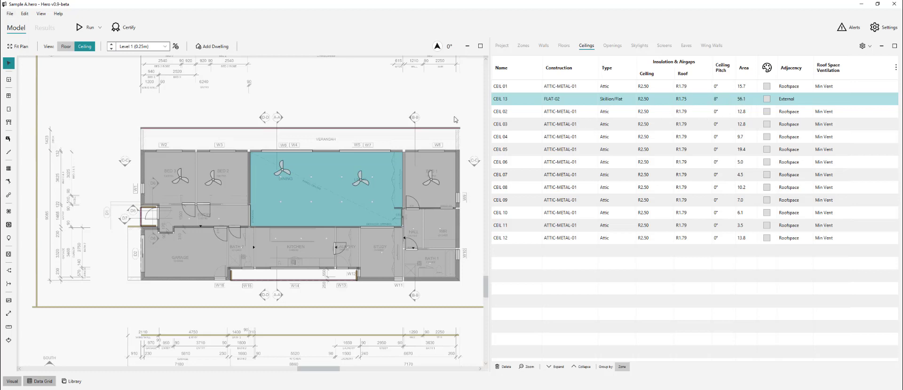
click(442, 103)
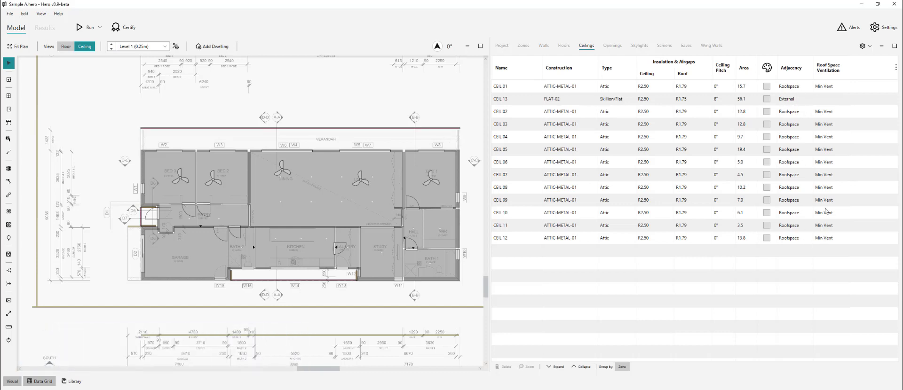
click(831, 113)
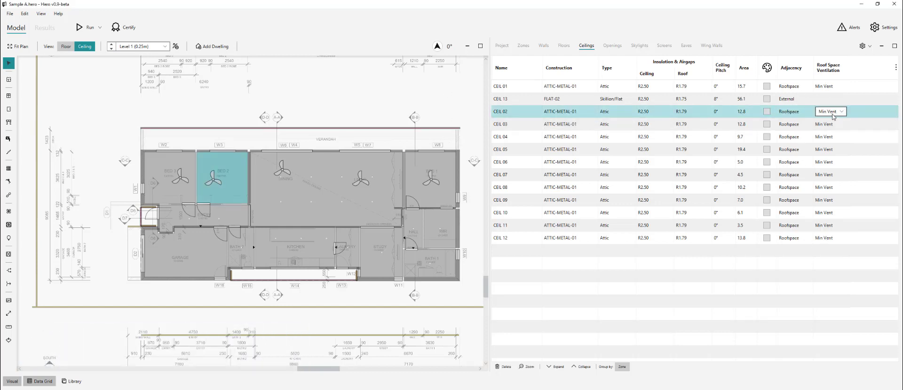
click(342, 113)
click(833, 112)
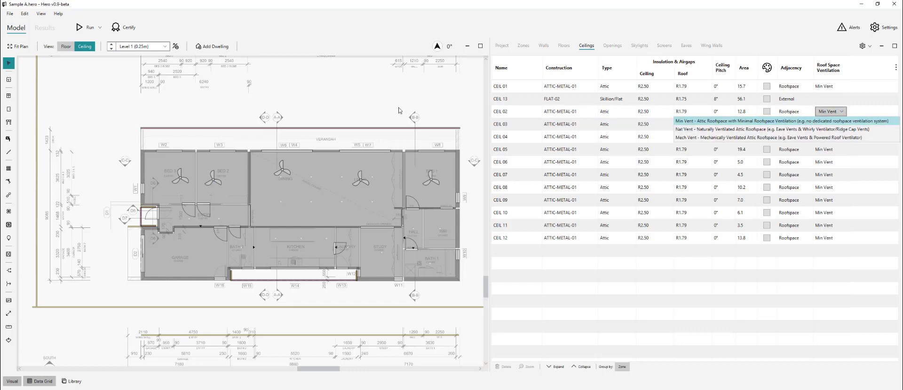
click(380, 112)
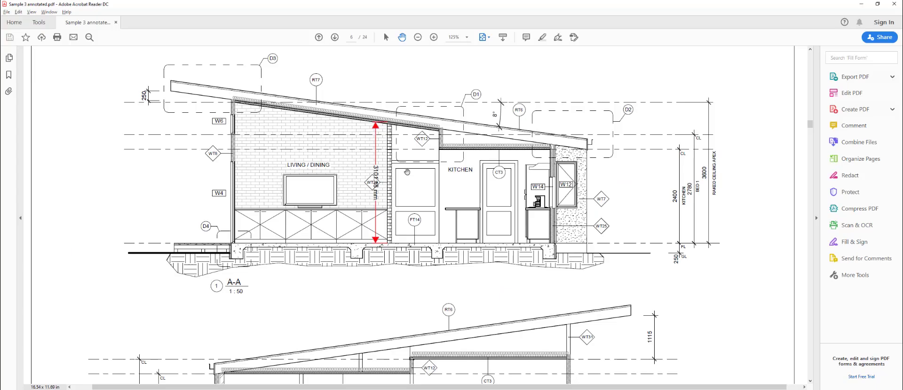
key(ctrl+0)
scroll(458, 282, down, 3)
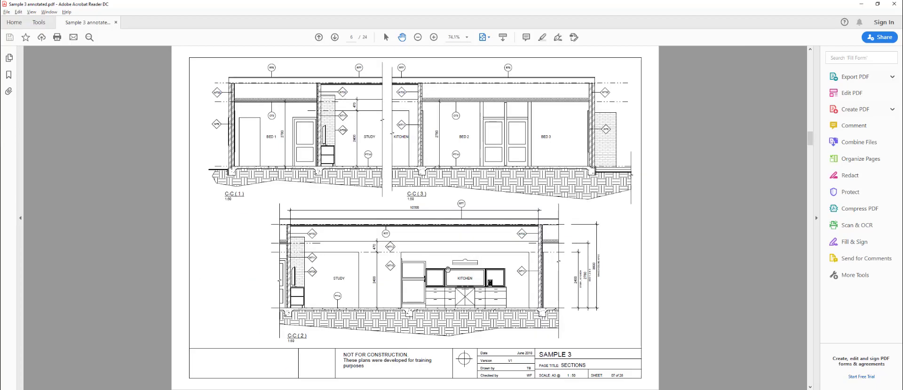
scroll(459, 287, down, 6)
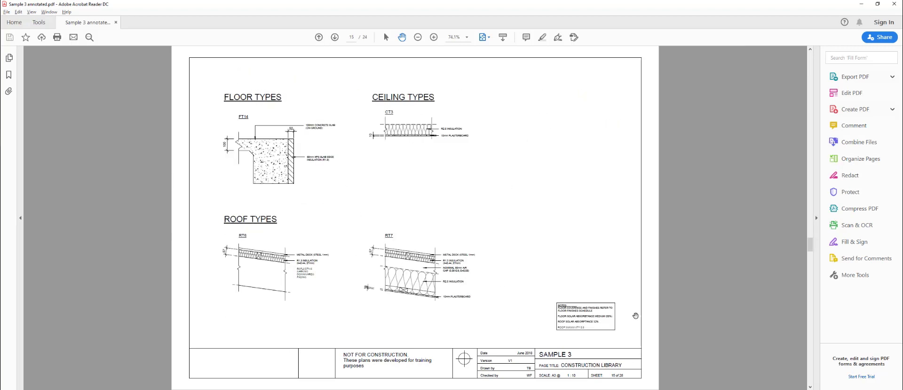
scroll(635, 316, up, 4)
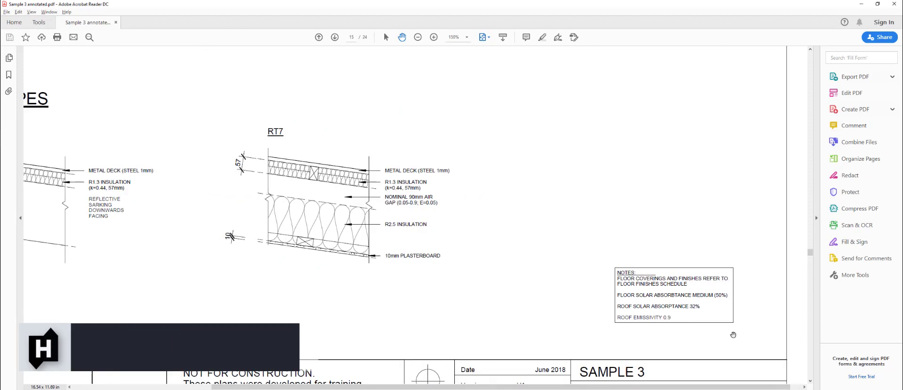
scroll(545, 233, down, 4)
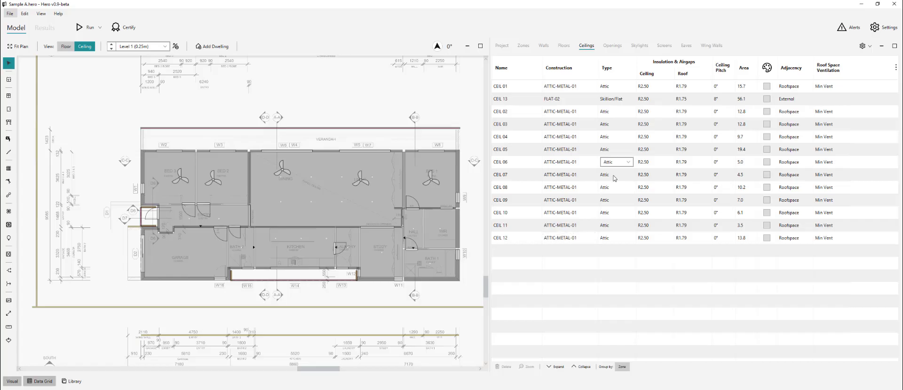
click(532, 112)
shift+click(531, 238)
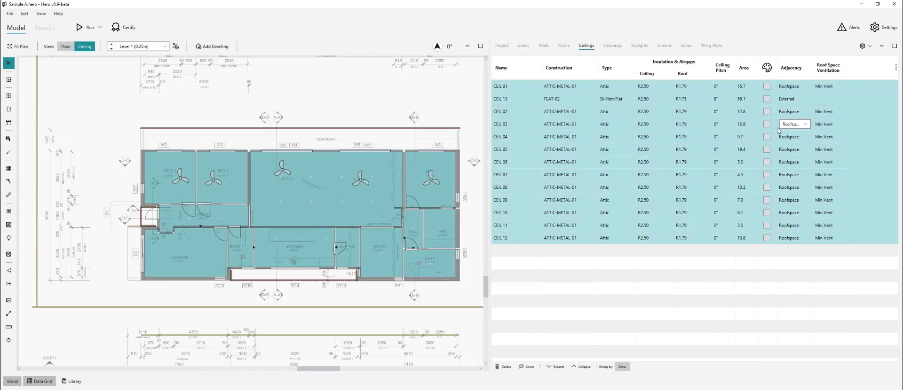
- Set the roof colour of every ceiling to Classic Cream
click(767, 111)
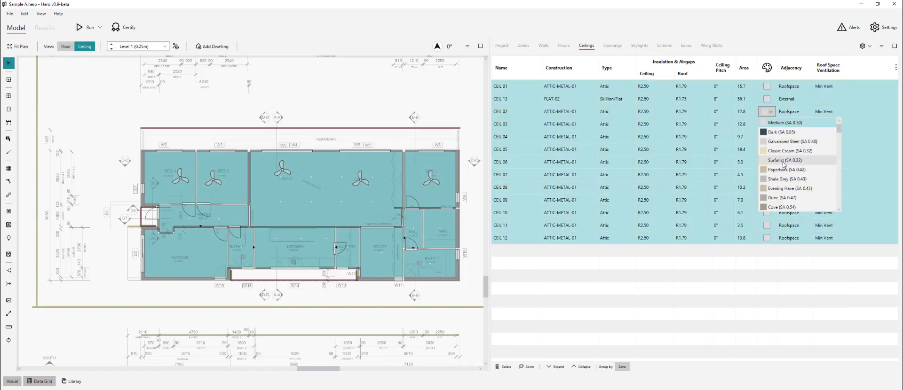
click(782, 151)
click(432, 107)
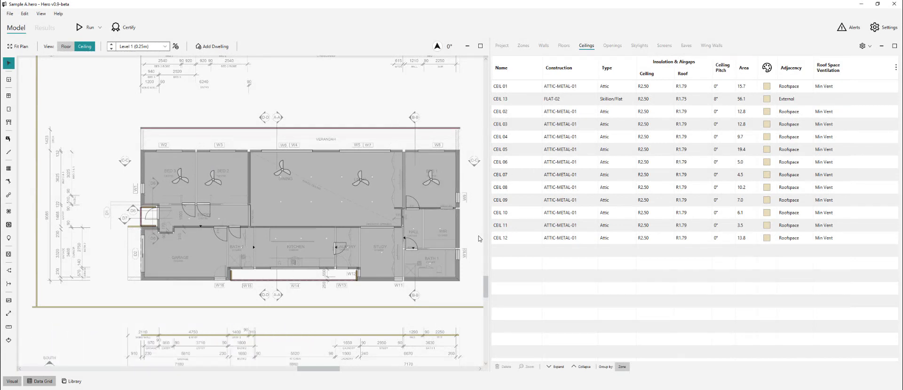
- Check the Roof Space zone's type in the collapsed Zones list, then return to the Ceilings table
click(522, 46)
click(581, 367)
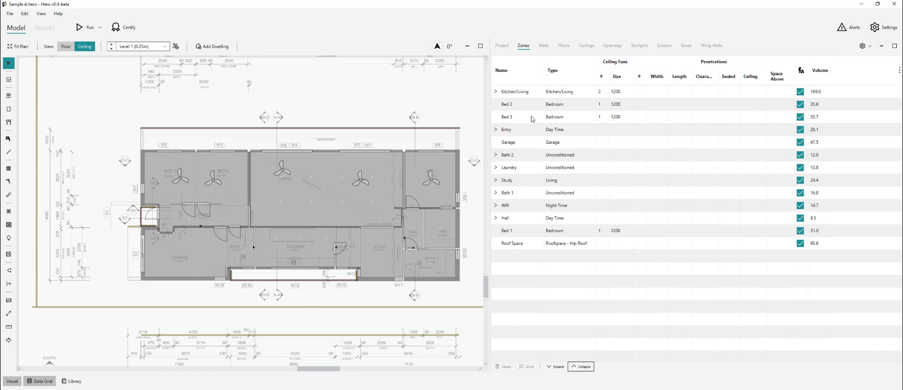
click(530, 246)
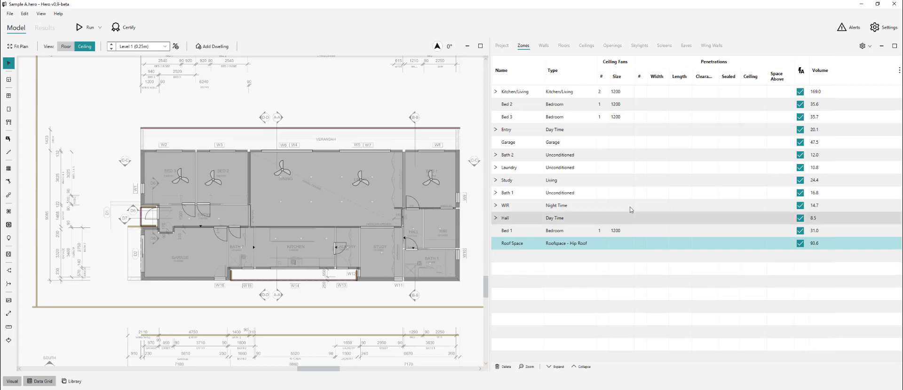
click(568, 245)
click(374, 133)
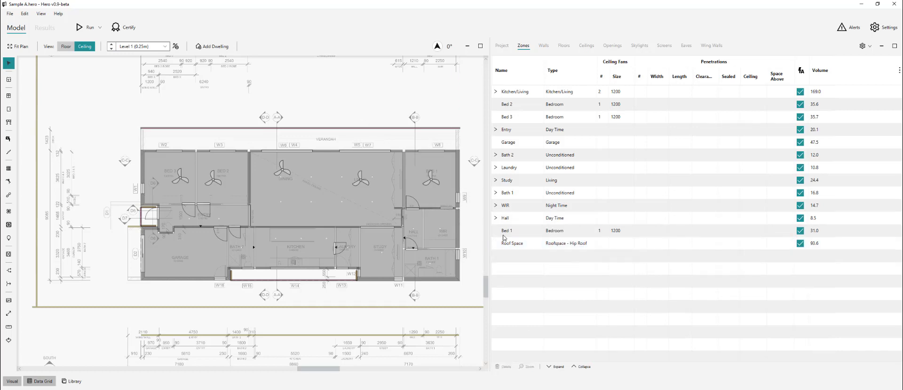
click(587, 46)
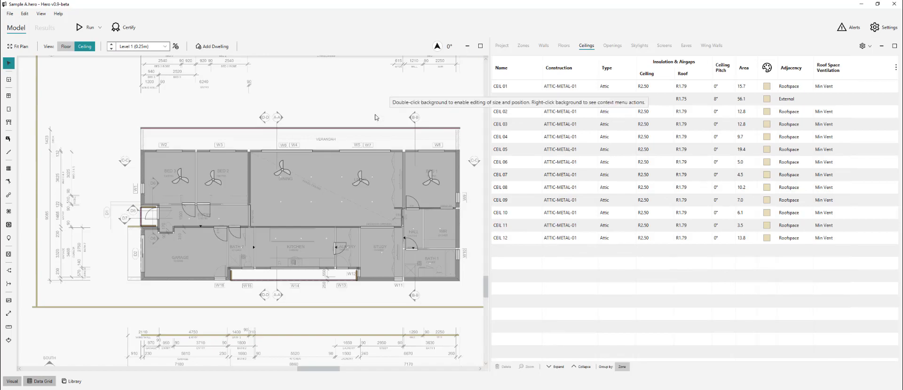
- Show the Openings table and review the window schedule in the PDF plans
click(613, 47)
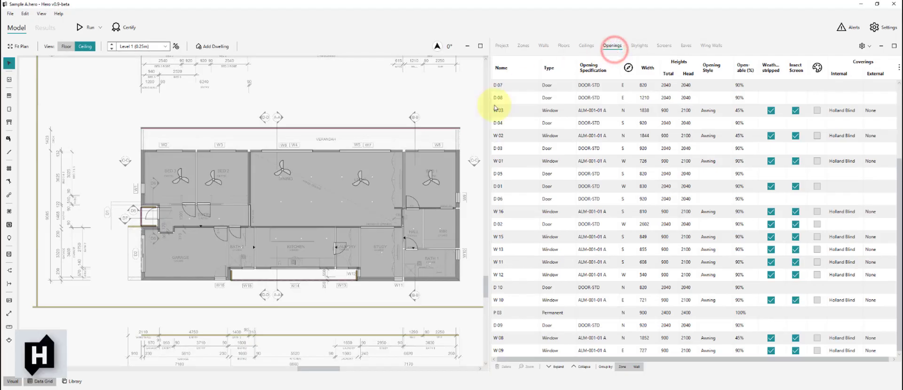
key(alt+Tab)
scroll(454, 275, down, 6)
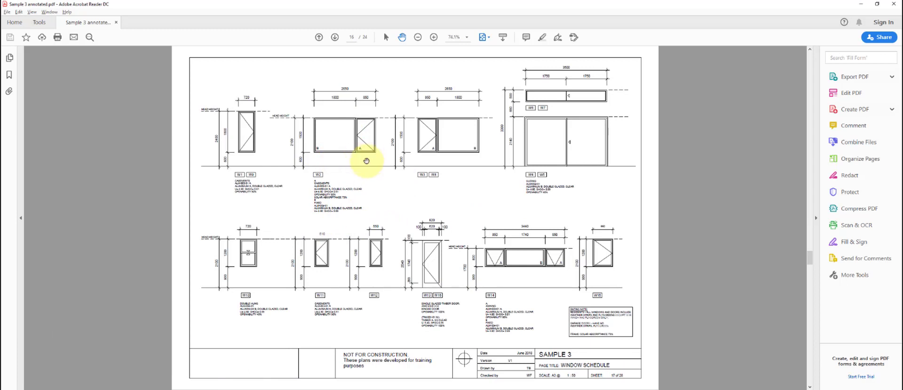
click(365, 161)
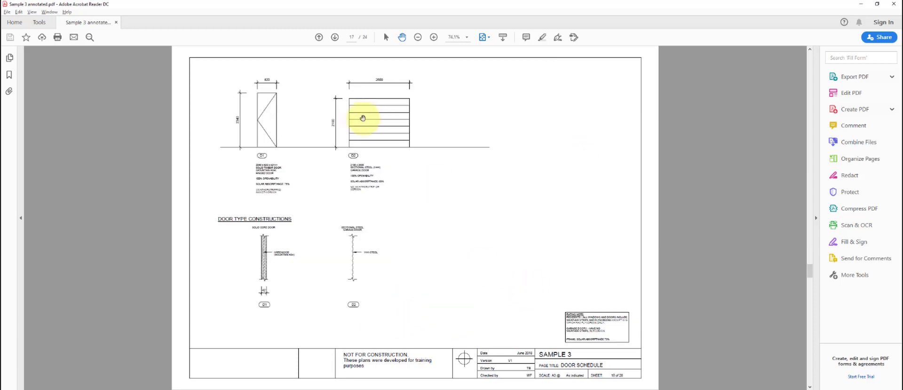
click(426, 252)
click(478, 216)
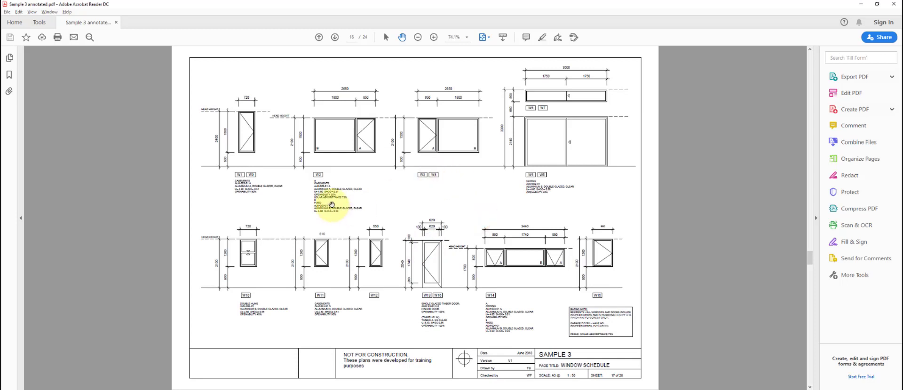
click(356, 174)
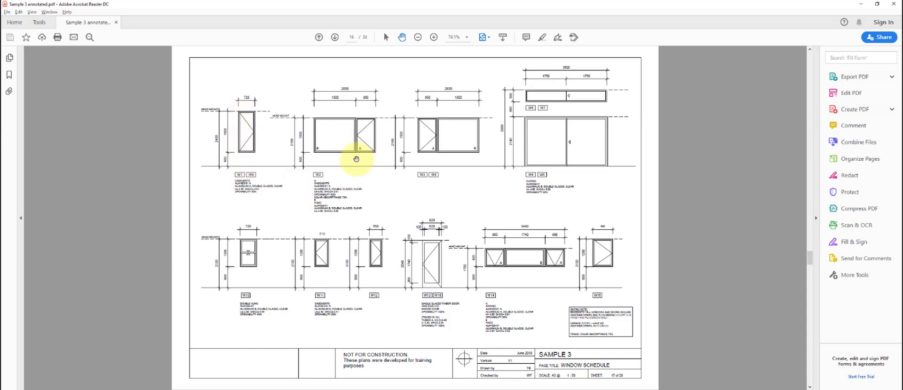
click(356, 160)
- Back in Hero, sort the openings list by name and locate window W 01 on the plan
click(337, 173)
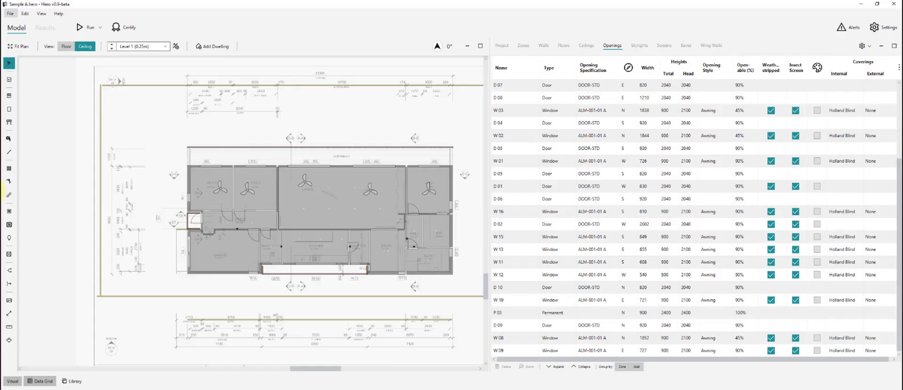
click(517, 69)
click(395, 115)
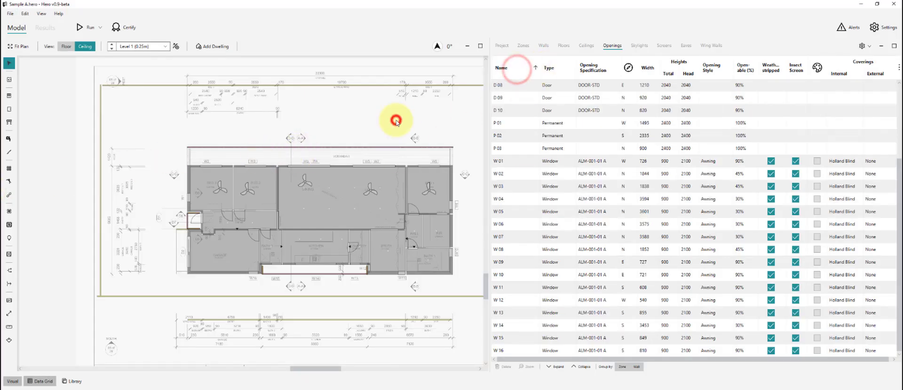
click(511, 164)
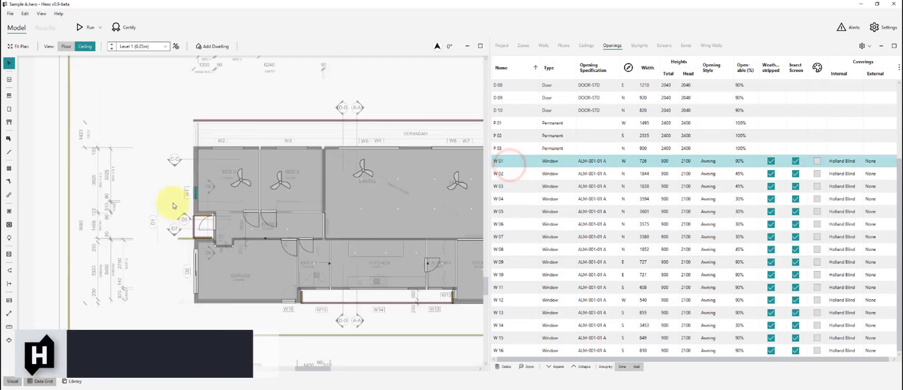
- Split window W2 into panes W 02 and W 02-2 and check both on the plan
click(174, 202)
scroll(220, 137, up, 5)
click(223, 119)
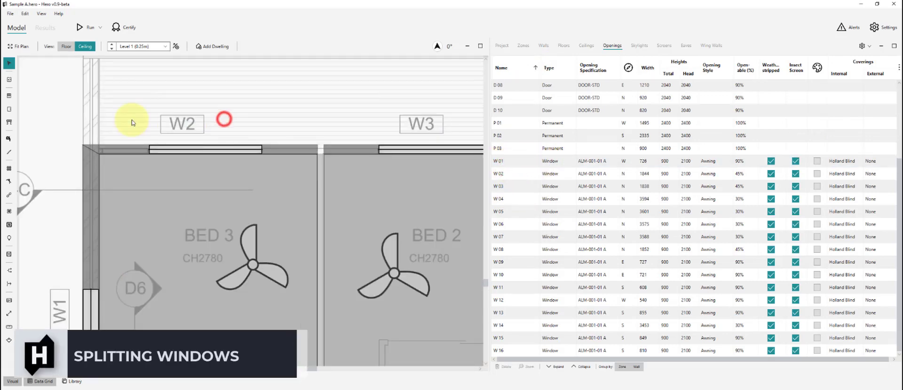
scroll(131, 121, up, 3)
scroll(140, 136, down, 2)
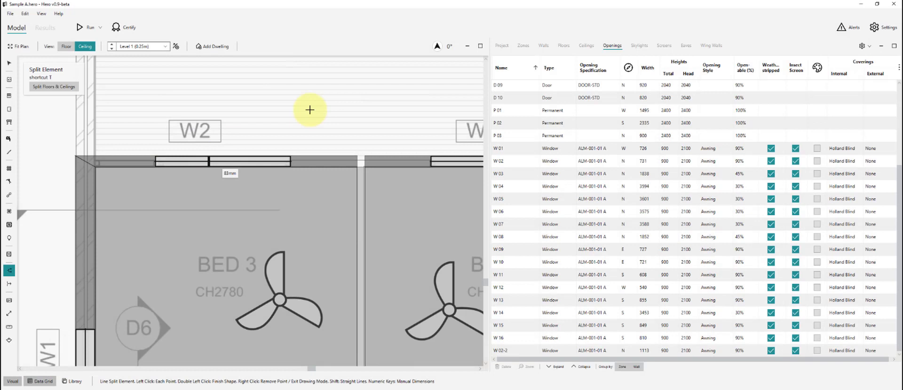
key(Escape)
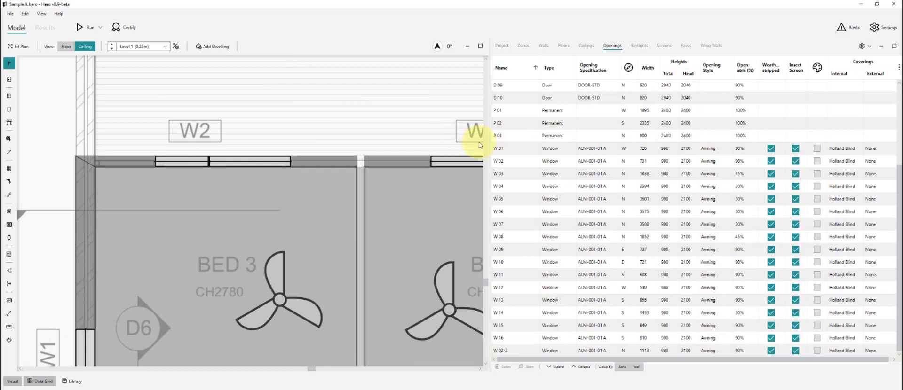
click(511, 161)
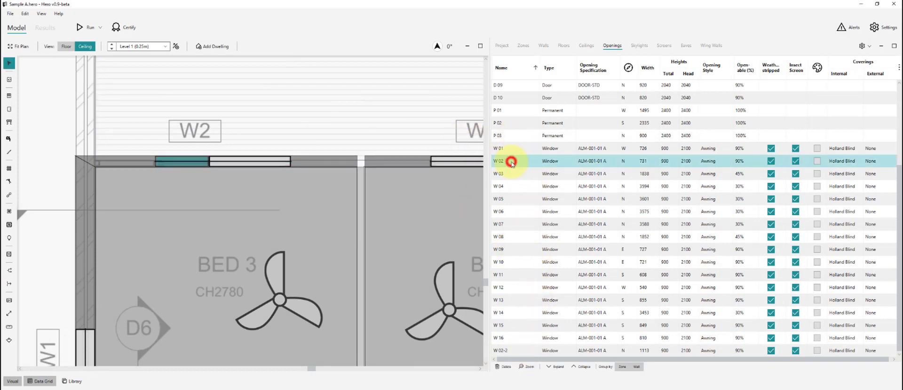
click(522, 352)
click(247, 129)
scroll(123, 218, down, 3)
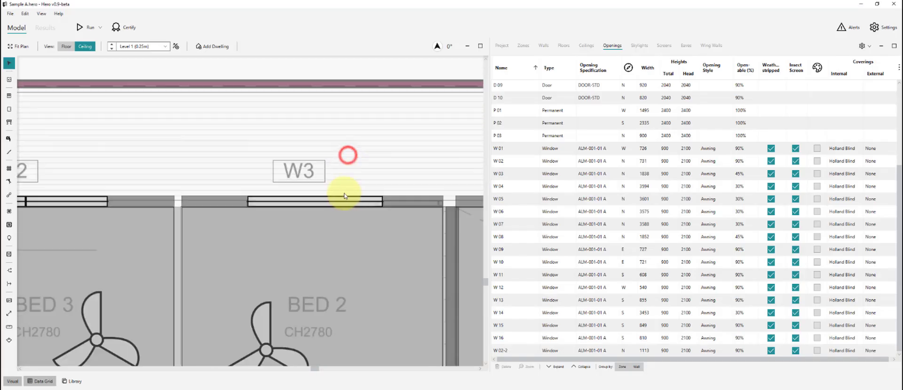
- Split window W3 into two panes
click(343, 196)
scroll(225, 189, down, 2)
right_click(226, 187)
click(167, 154)
scroll(167, 152, down, 2)
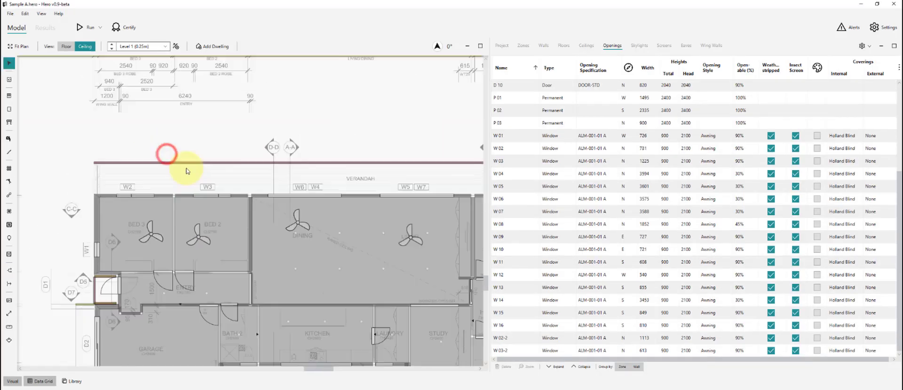
scroll(441, 189, up, 2)
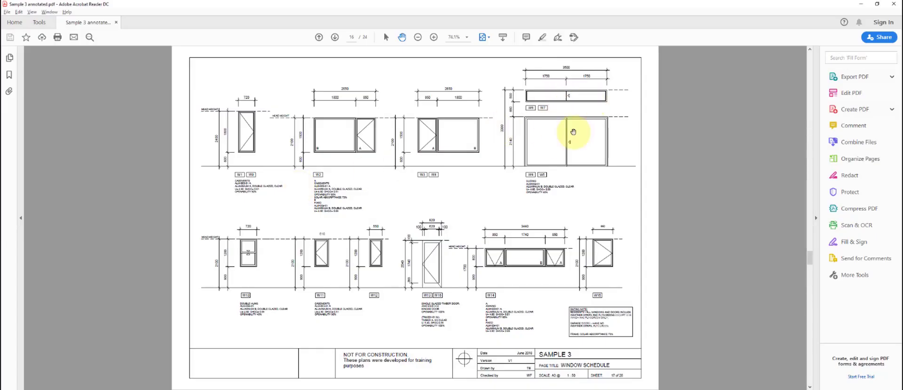
click(558, 151)
- Check window W8 in the PDF schedule and split it into two panes
key(alt+Tab)
scroll(207, 154, down, 3)
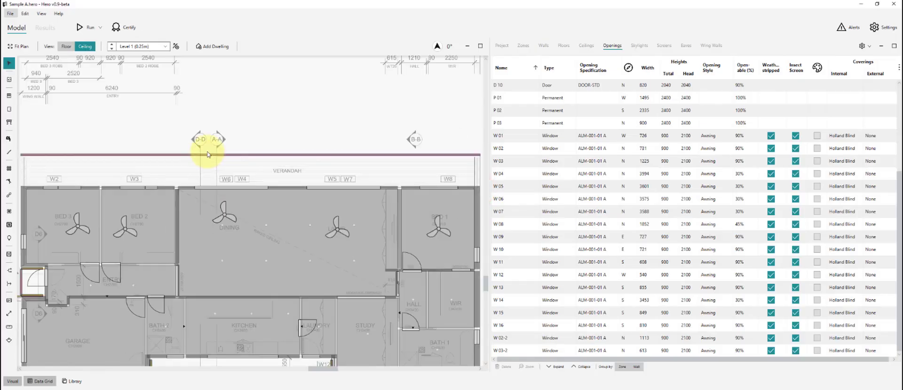
scroll(439, 219, up, 3)
click(437, 218)
key(alt+Tab)
key(alt+Tab)
scroll(342, 165, up, 4)
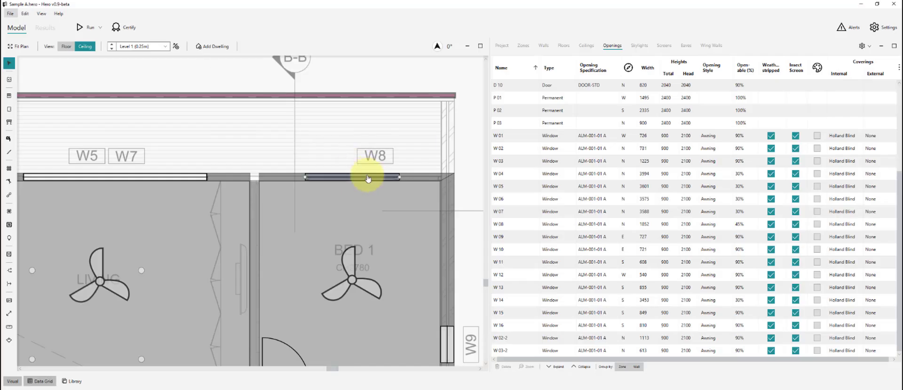
key(s)
click(367, 177)
scroll(361, 118, down, 3)
key(alt+Tab)
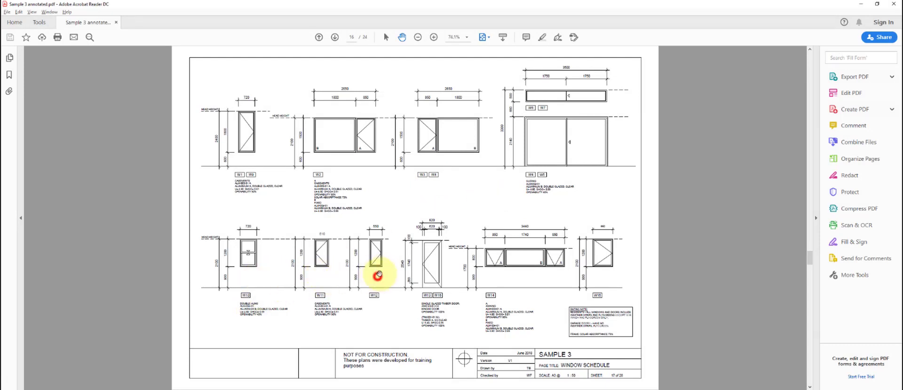
key(alt+Tab)
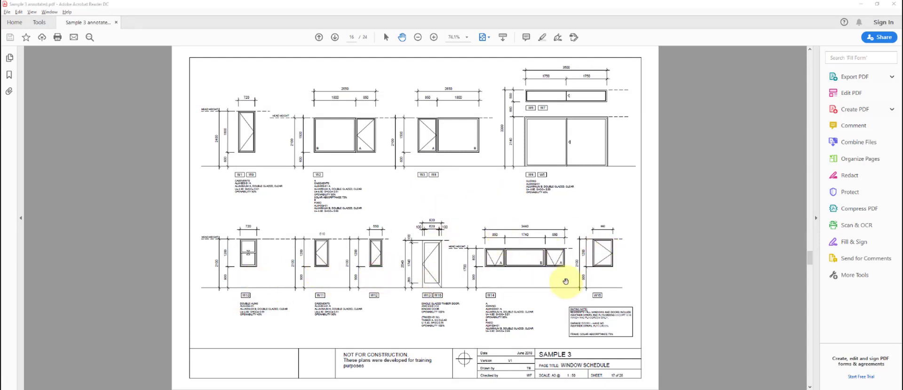
scroll(241, 296, up, 9)
- Split kitchen window W14 at two points into three segments
click(282, 281)
key(t)
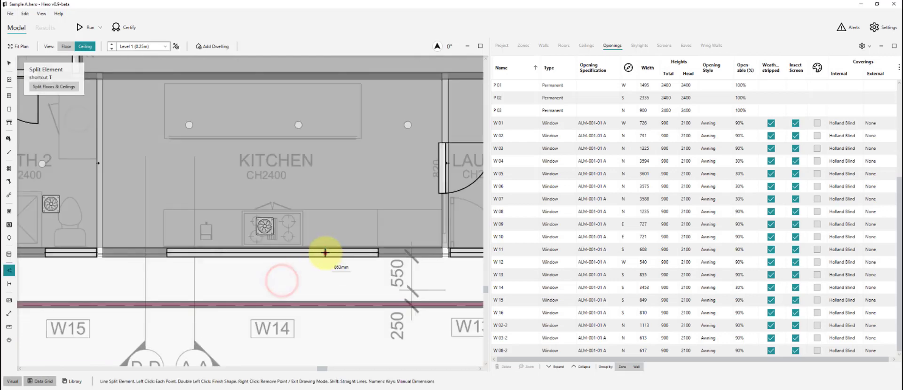
click(325, 252)
click(220, 253)
key(Escape)
scroll(221, 303, down, 6)
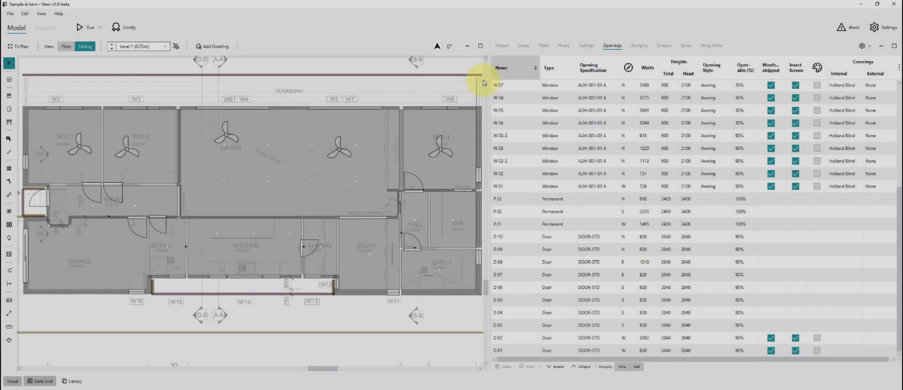
scroll(527, 150, up, 3)
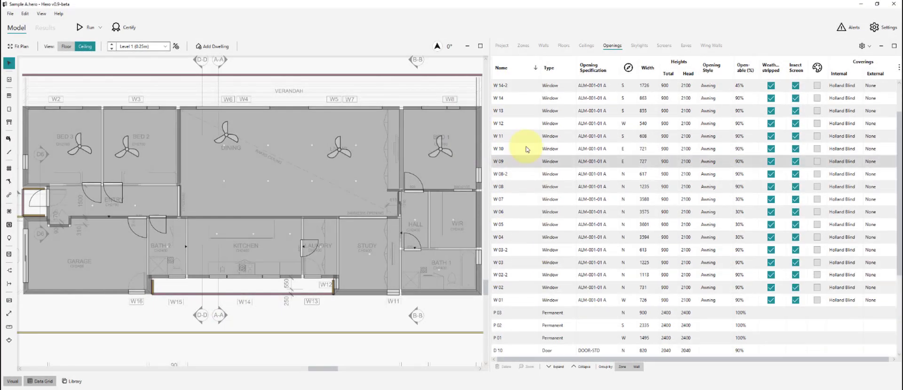
- Re-sort the Openings grid by name in ascending order
click(518, 68)
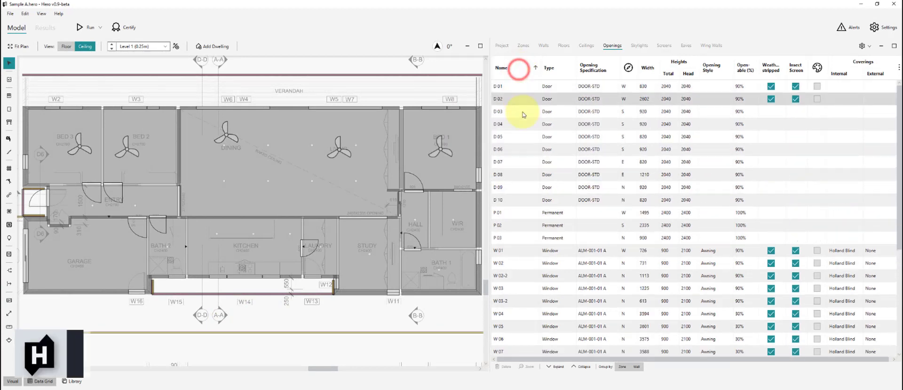
scroll(518, 155, down, 3)
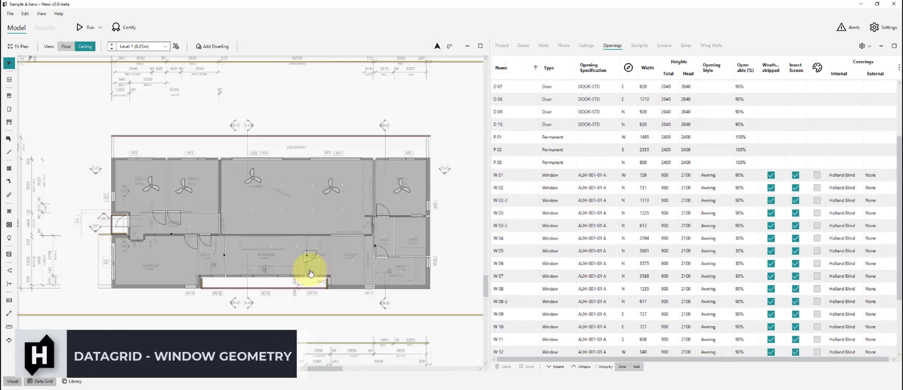
click(453, 201)
key(alt+Tab)
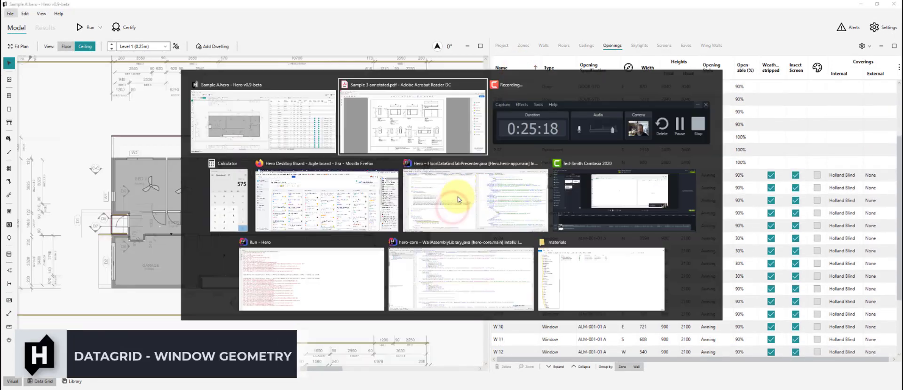
- Check the PDF schedule and select windows W 01 and W 09 in the Openings grid
click(413, 188)
click(274, 151)
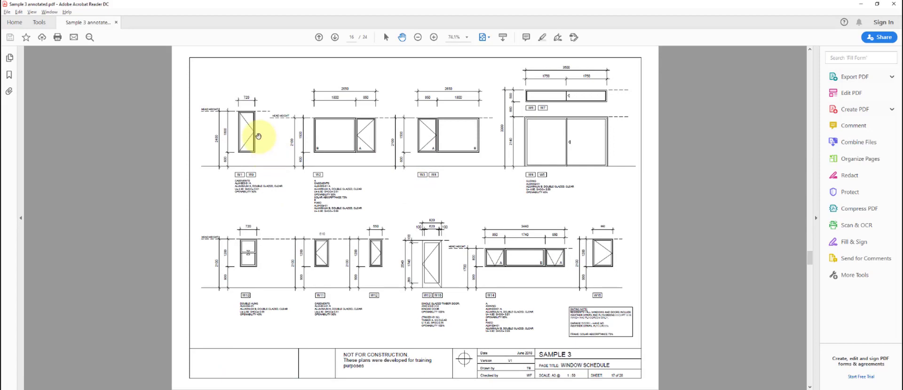
key(alt+Tab)
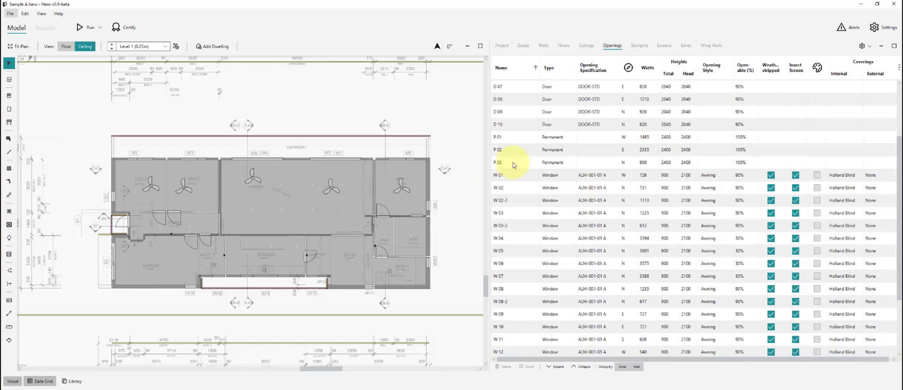
click(522, 176)
ctrl+click(526, 315)
click(653, 177)
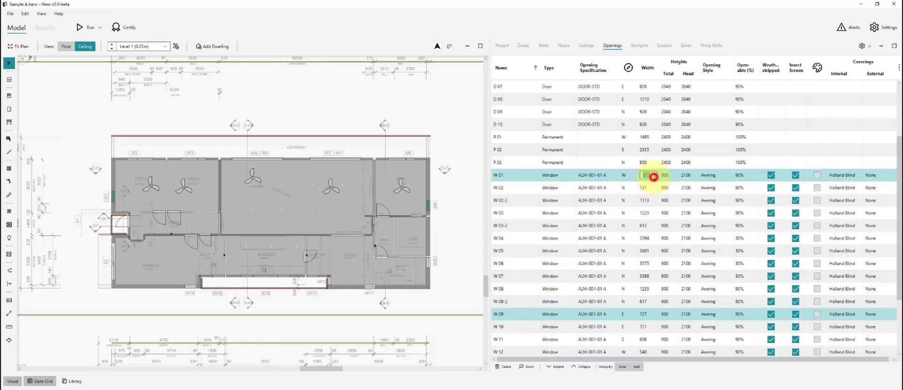
key(alt+Tab)
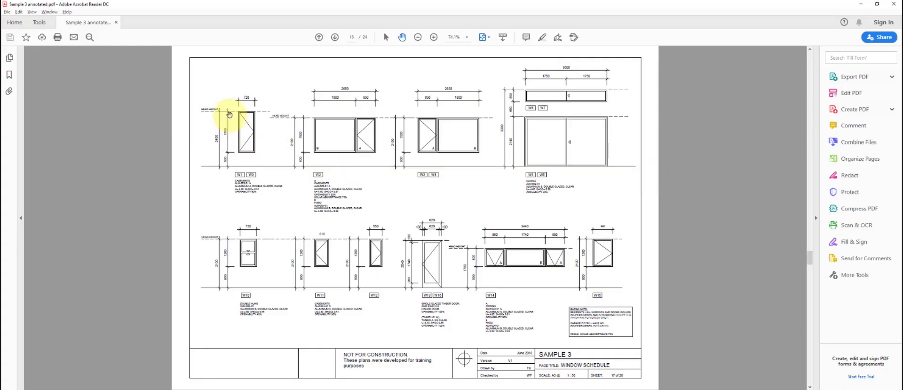
key(alt+Tab)
- Give W 01 and W 09 an 1800 total height, 2400 head height and Casement style
click(668, 175)
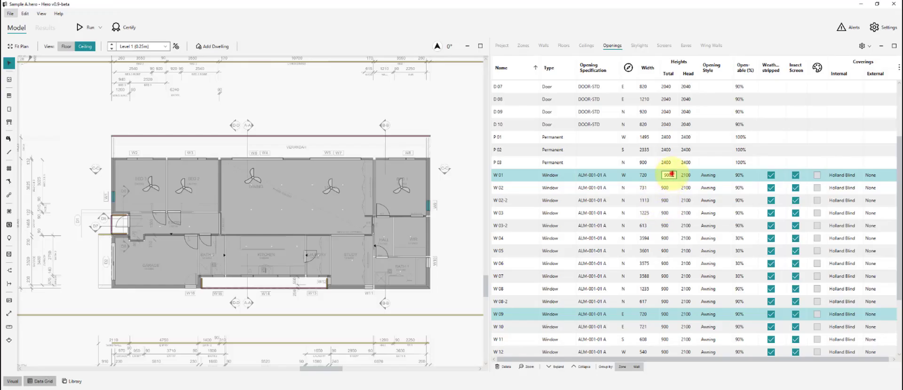
click(694, 174)
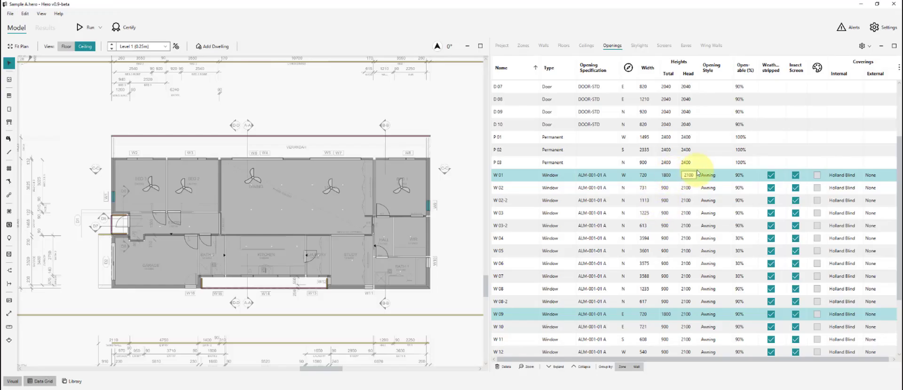
key(Return)
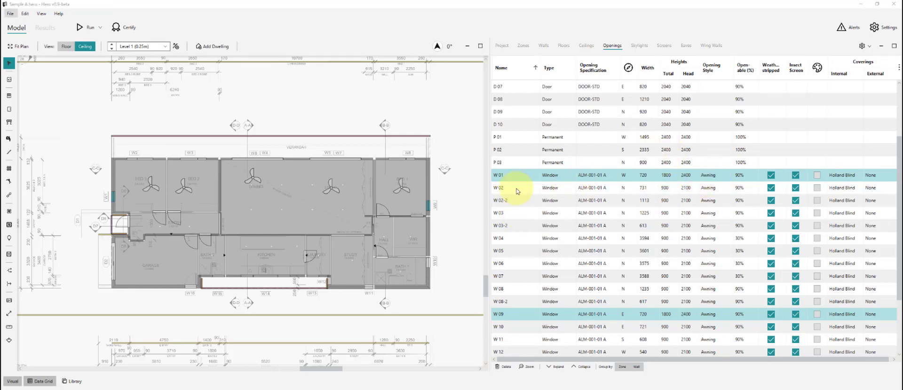
key(alt+Tab)
key(alt+Tab)
click(714, 178)
click(717, 188)
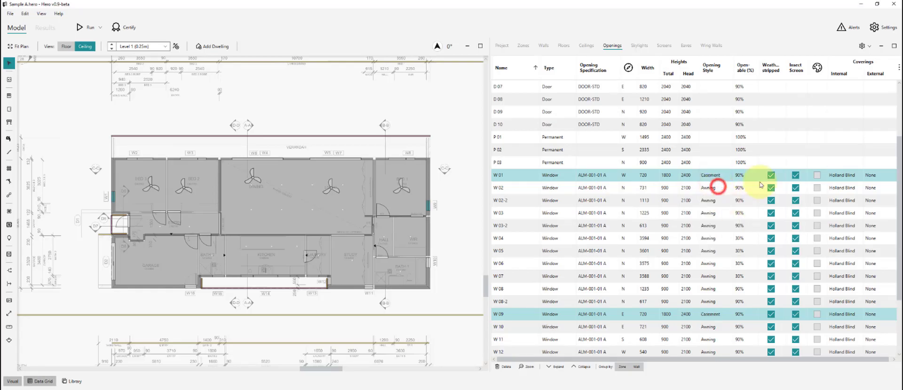
key(alt+Tab)
key(alt+Tab)
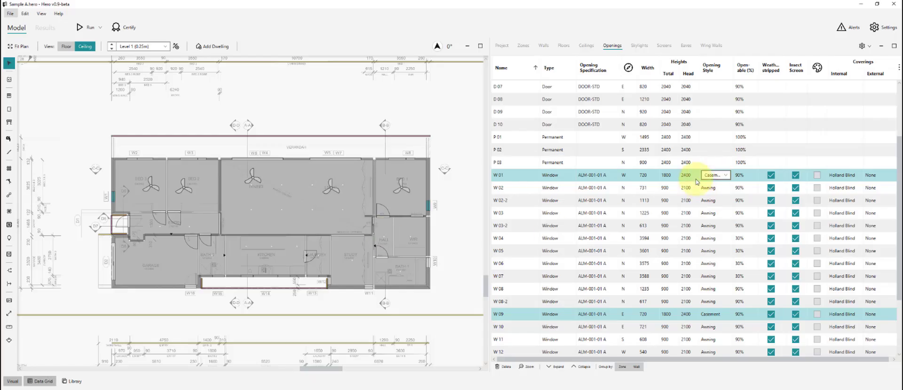
click(524, 188)
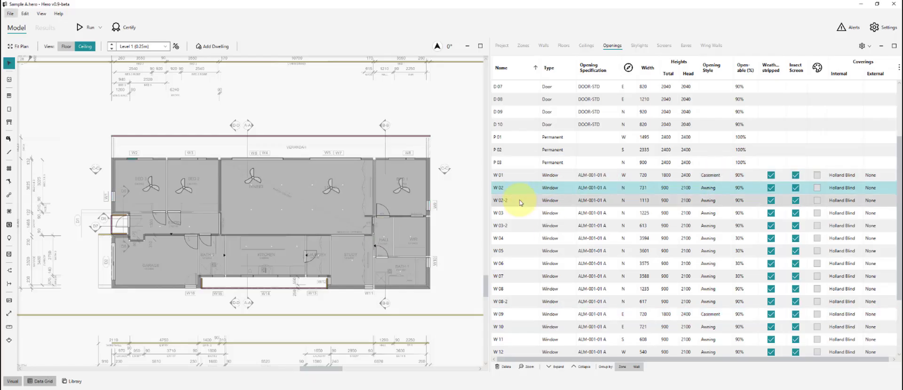
- Rename the W2 and W3 panes to W 02-R, W 02-L, W 03-R and W 03-L
click(520, 188)
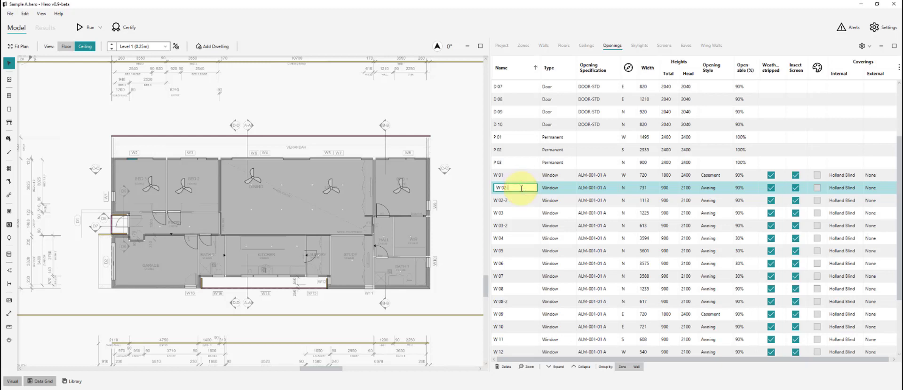
text(-R)
key(Return)
text(W 02-L)
key(Return)
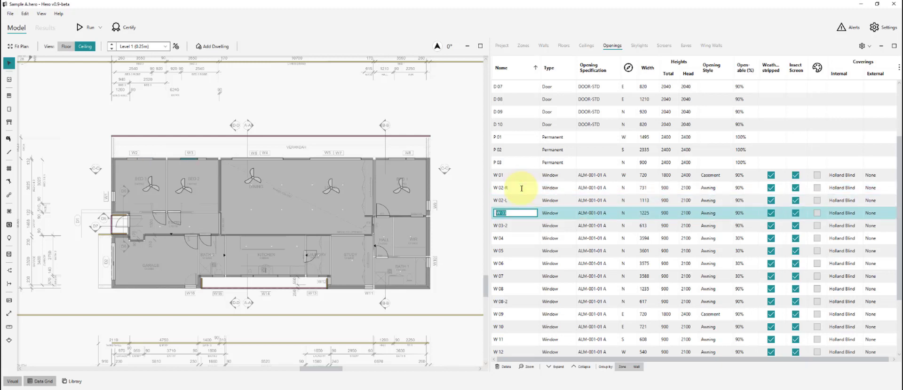
text(W 03-R)
key(Return)
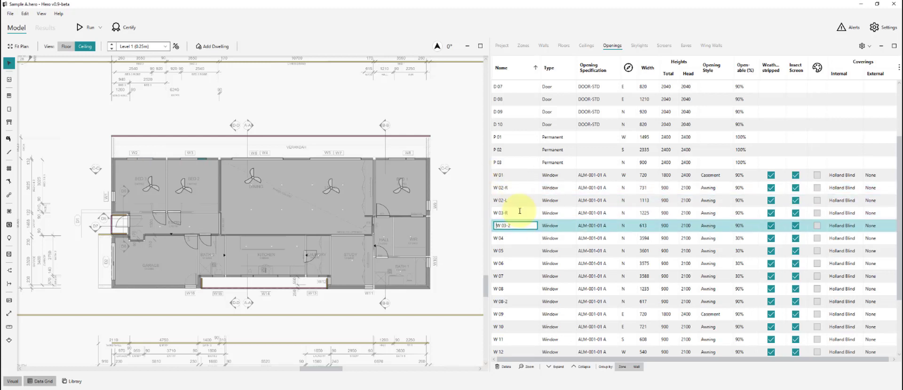
key(Return)
click(455, 221)
- Rename the W8 panes to W 08-R and W 08-L and the W14 pane to W 14-M
double_click(517, 290)
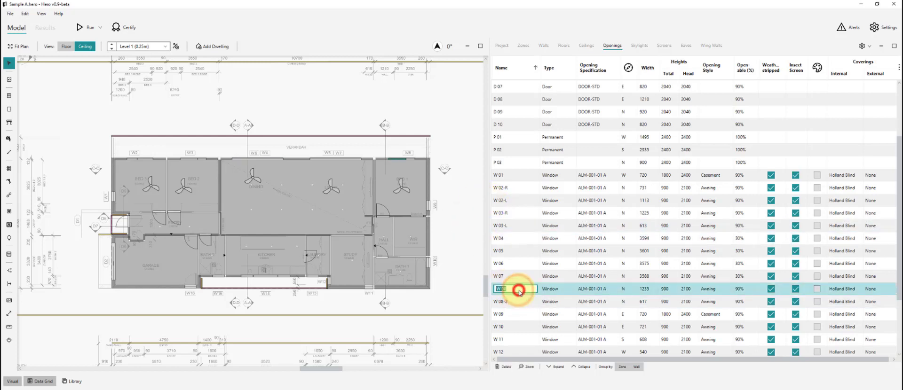
text(W 08-R)
key(Return)
text(W 08-L)
key(Return)
scroll(522, 307, down, 2)
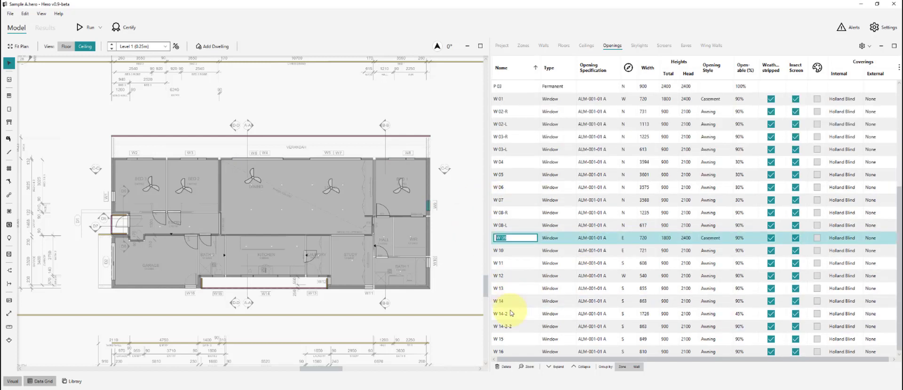
double_click(519, 300)
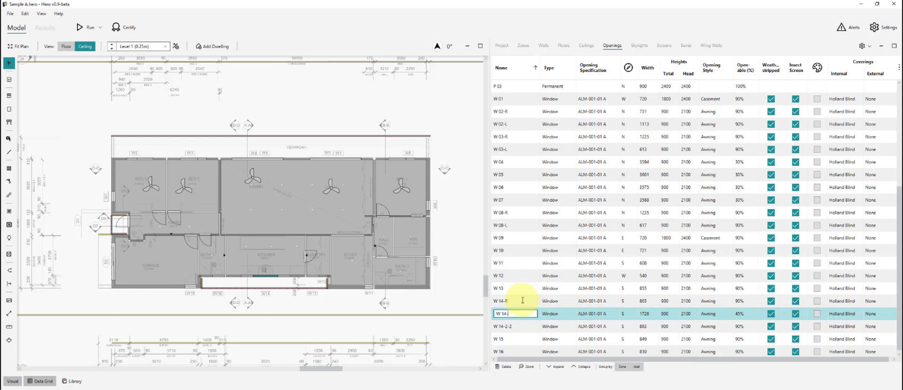
text(M)
key(Return)
click(469, 294)
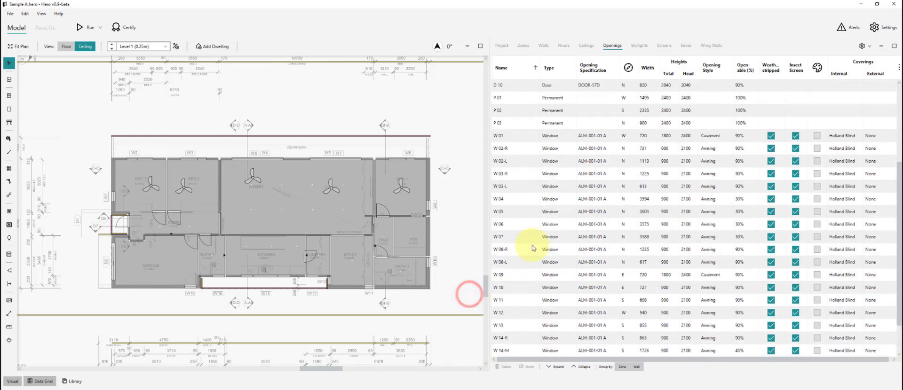
- Select W 01 and W 02-R in the grid and bring up the PDF window schedule
click(511, 135)
click(515, 149)
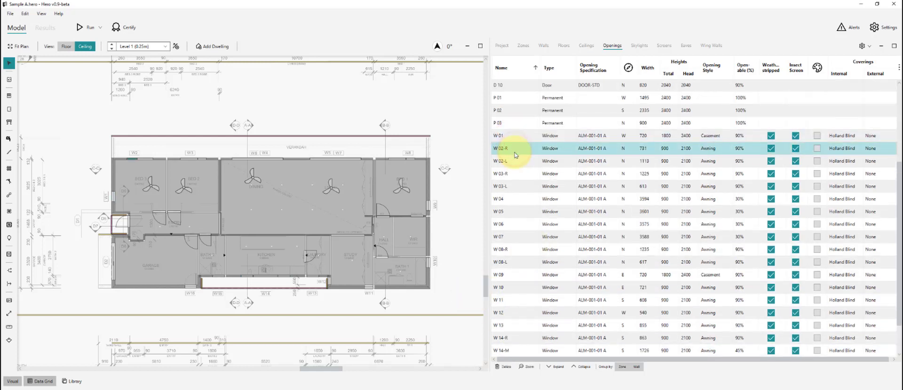
key(alt+Tab)
click(358, 211)
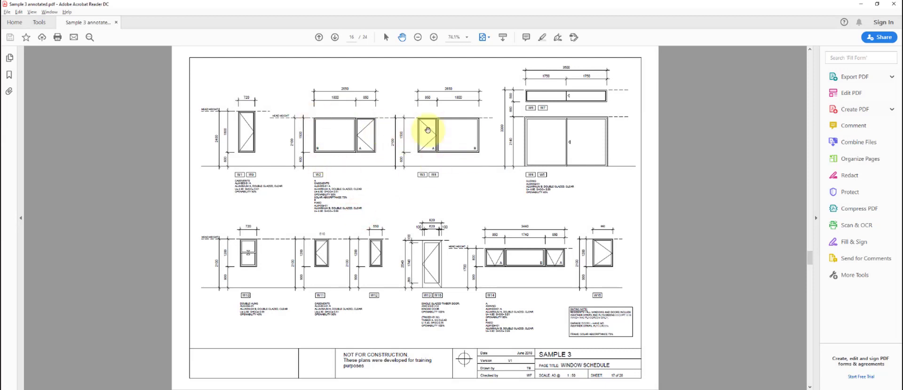
- Give the W 02, W 03 and W 08 panes a 1500 total height
click(440, 165)
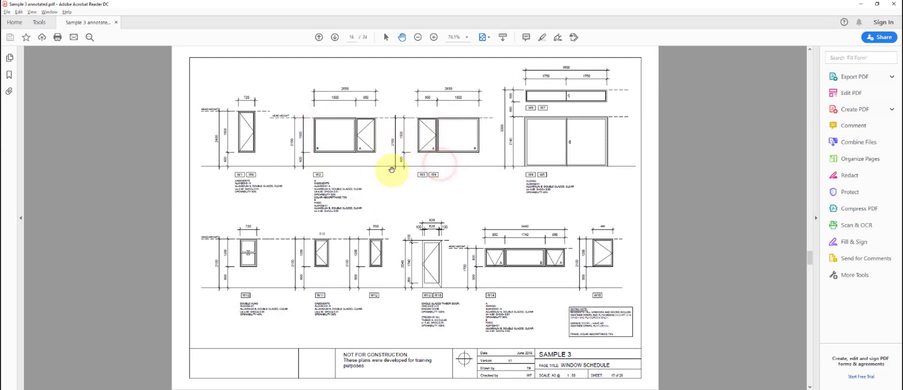
key(alt+Tab)
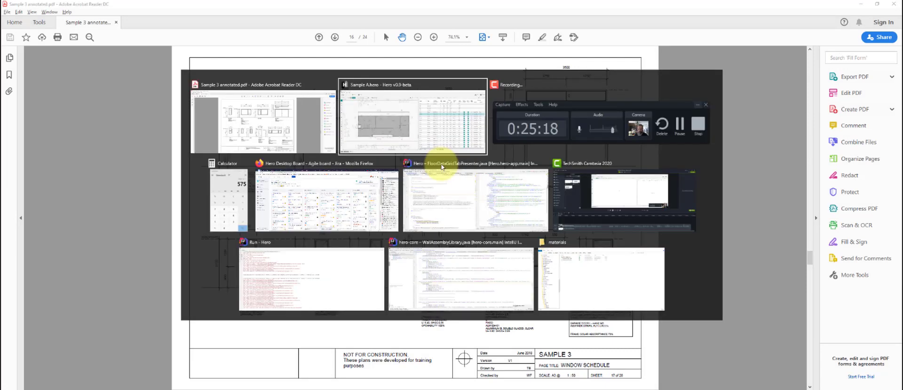
shift+click(522, 186)
ctrl+click(533, 249)
ctrl+click(527, 265)
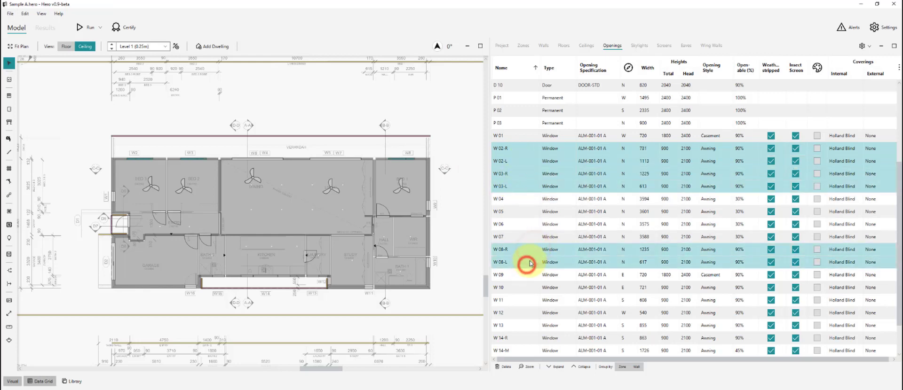
key(alt+Tab)
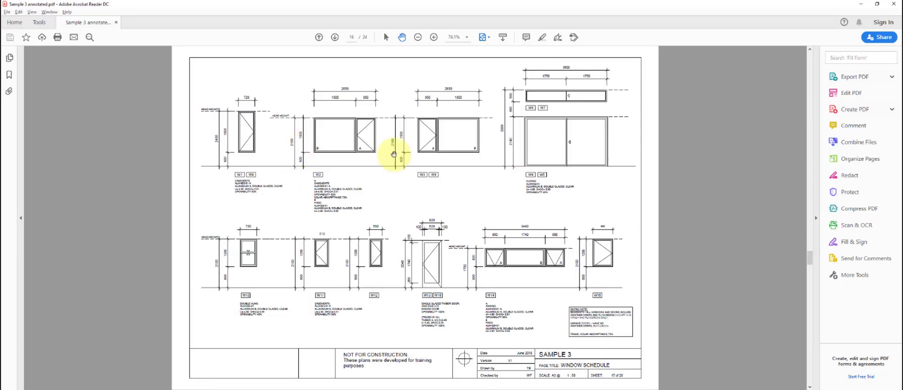
key(alt+Tab)
click(668, 148)
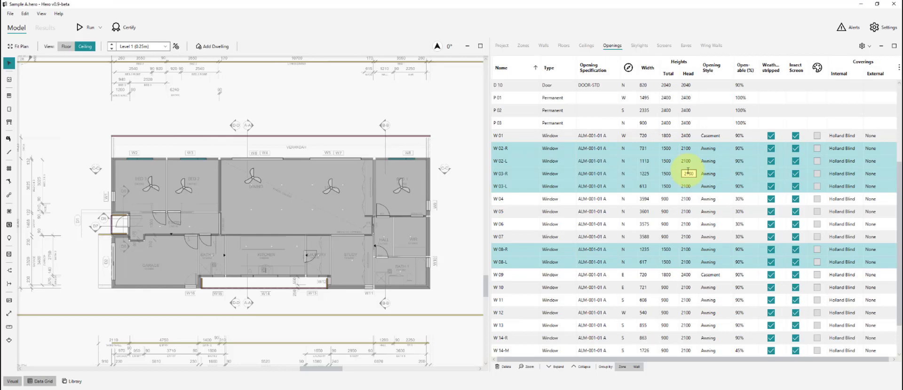
click(453, 135)
- Set panes W 02-R, W 03-L and W 08-L to the Casement opening style
click(529, 149)
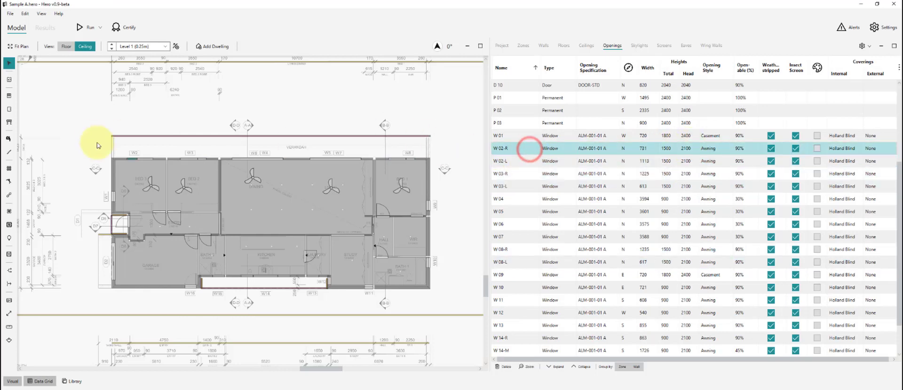
scroll(97, 143, up, 4)
ctrl+click(316, 175)
scroll(169, 192, down, 5)
scroll(399, 187, up, 5)
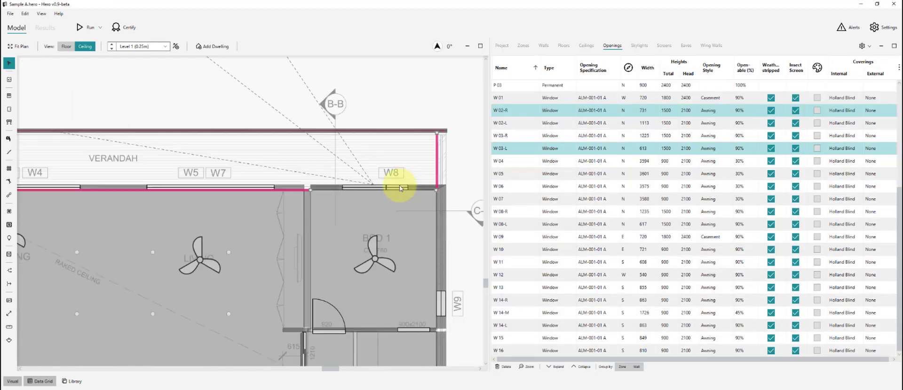
ctrl+click(397, 187)
scroll(218, 346, down, 3)
scroll(217, 341, up, 4)
scroll(217, 339, down, 4)
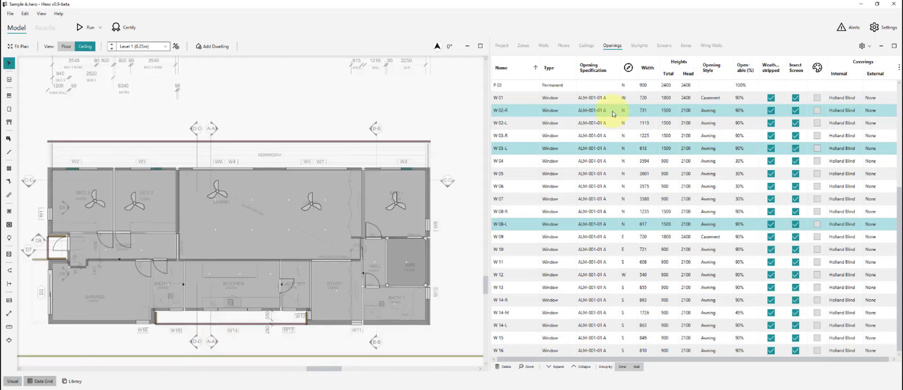
click(713, 115)
click(714, 119)
- Set the casement panes' width to 850 per the PDF schedule
key(alt+Tab)
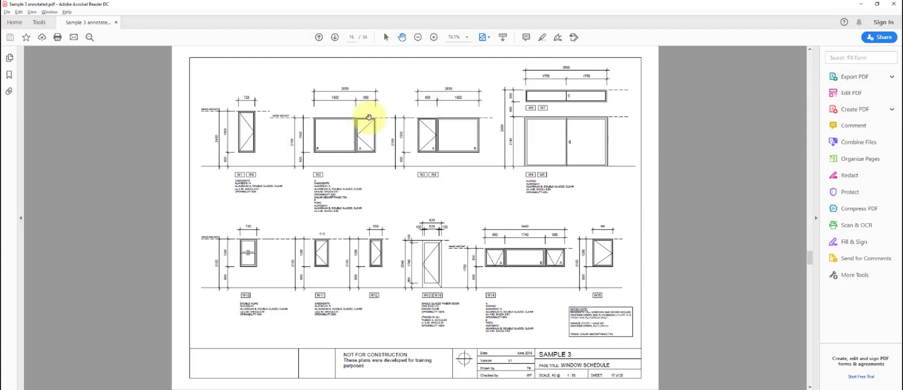
key(alt+Tab)
key(alt+Tab)
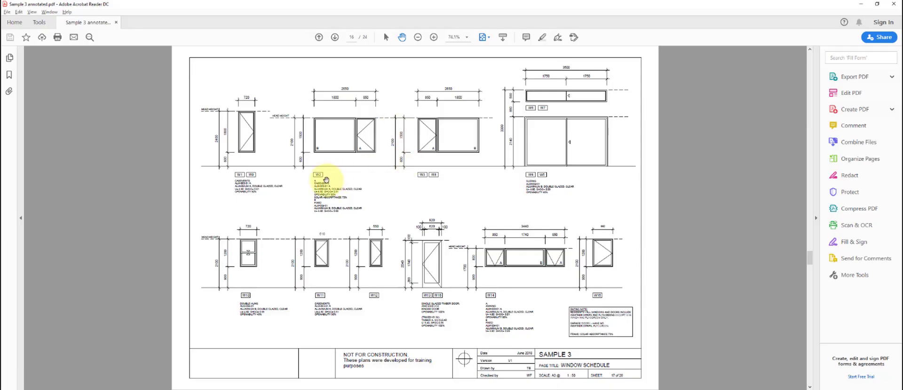
key(alt+Tab)
click(652, 110)
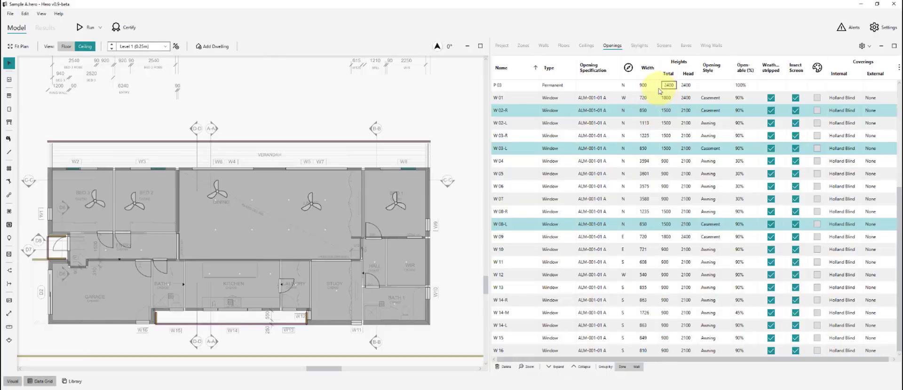
click(425, 96)
- Select panes W 02-L, W 03-R and W 08-R on the plan and compare them with the schedule
scroll(101, 157, up, 3)
click(87, 174)
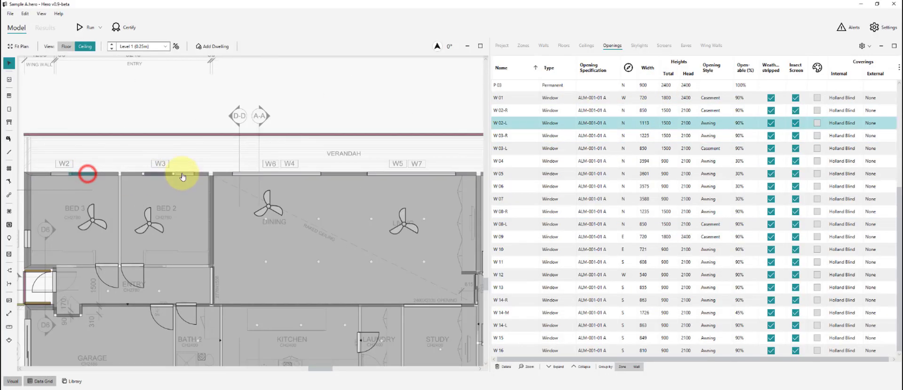
click(153, 178)
click(386, 175)
key(alt+Tab)
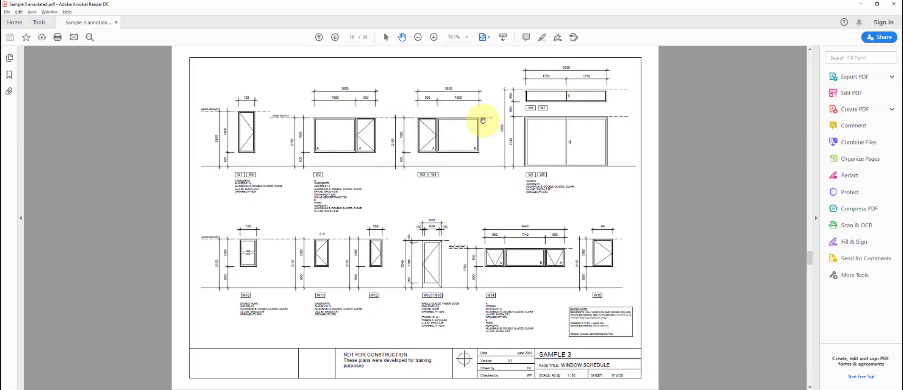
key(alt+Tab)
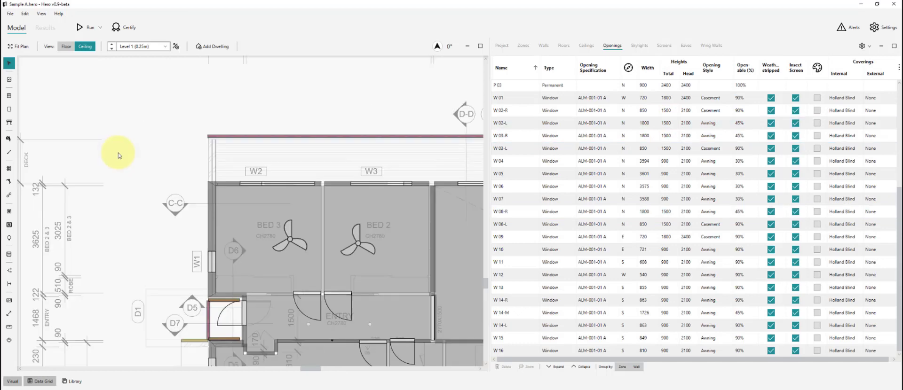
- Pick windows W2, W3 and both W8 panes on the plan to find their grid rows
scroll(183, 165, up, 5)
drag(320, 227, 261, 226)
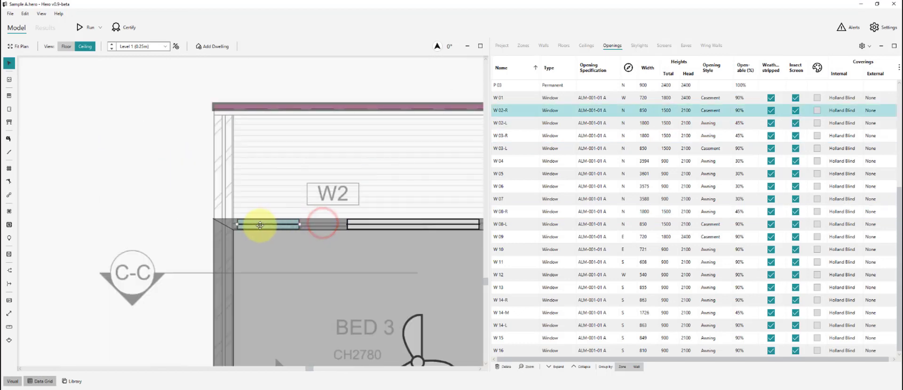
click(379, 226)
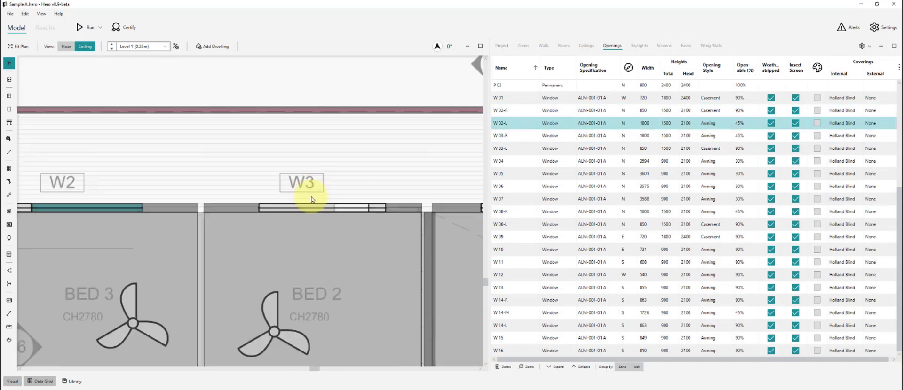
click(378, 208)
scroll(145, 175, down, 7)
scroll(461, 183, up, 6)
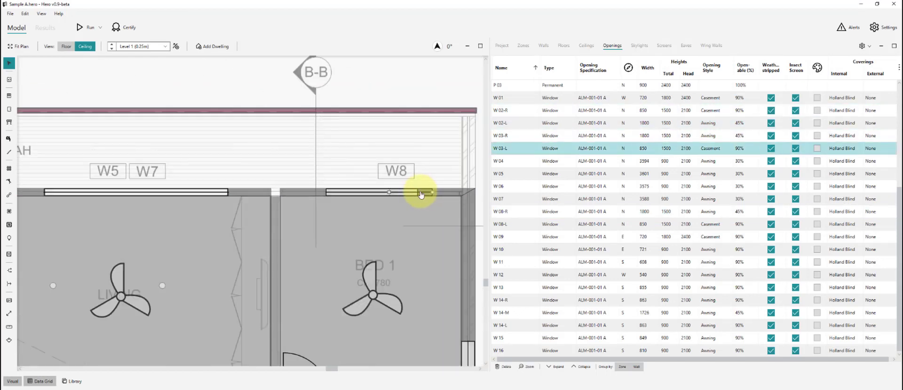
click(421, 191)
click(390, 193)
click(338, 145)
scroll(401, 131, down, 6)
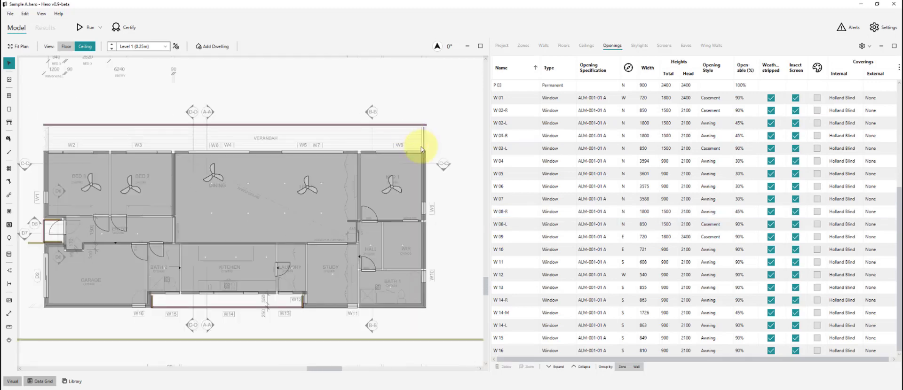
click(463, 186)
scroll(263, 170, up, 3)
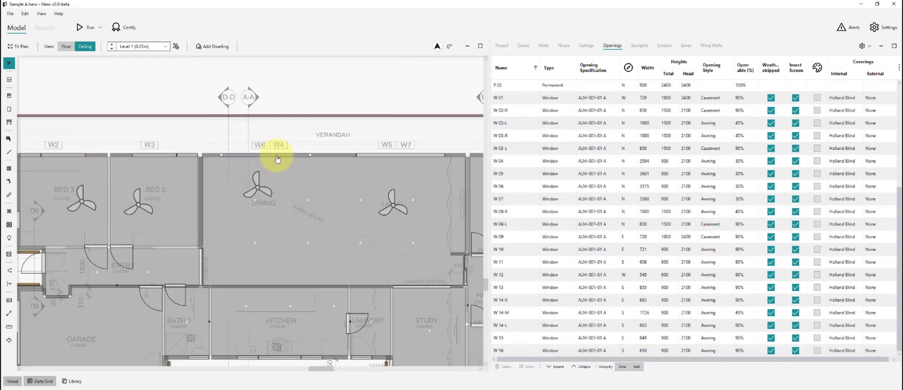
click(520, 162)
- Check W 05–W 07 against the PDF schedule and edit W 04's width
ctrl+click(514, 186)
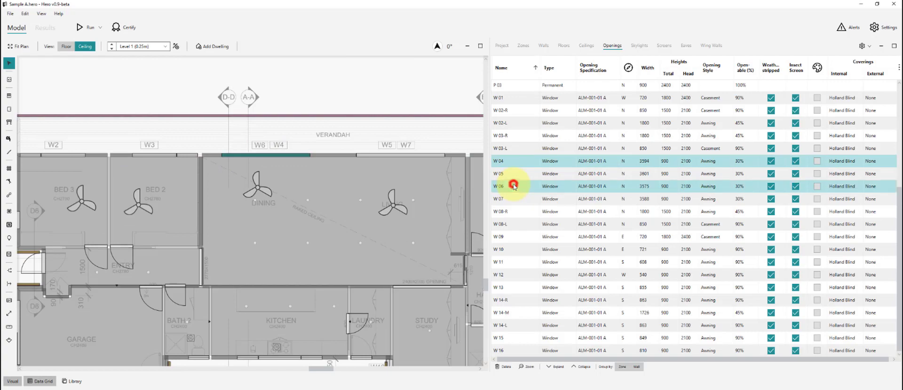
ctrl+click(517, 175)
ctrl+click(514, 201)
key(alt+Tab)
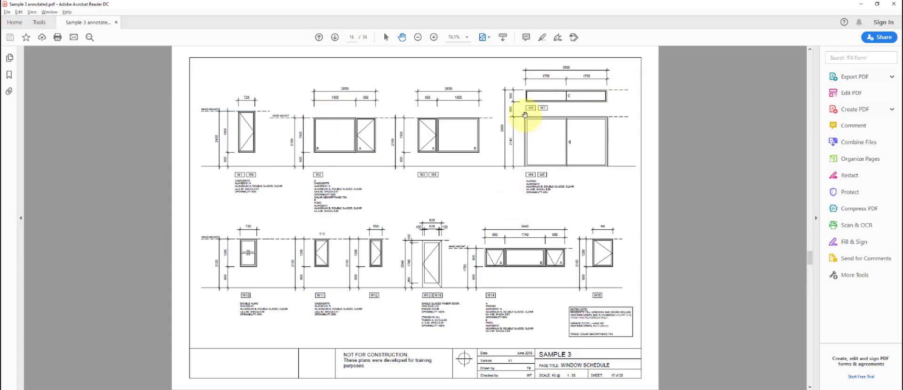
key(alt+Tab)
click(648, 162)
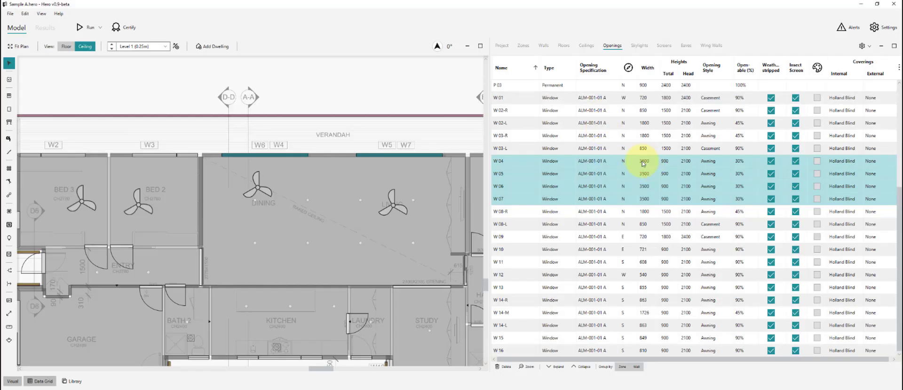
click(415, 135)
- Make W 04 and W 05 Sliding windows, as the schedule shows
click(510, 160)
ctrl+click(512, 176)
key(alt+Tab)
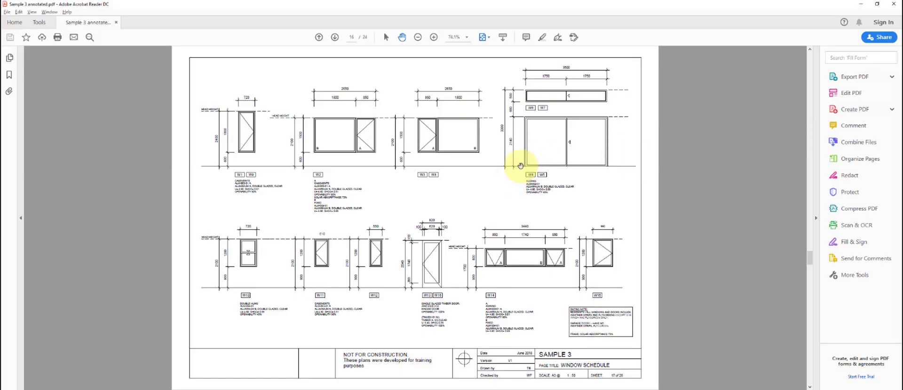
key(alt+Tab)
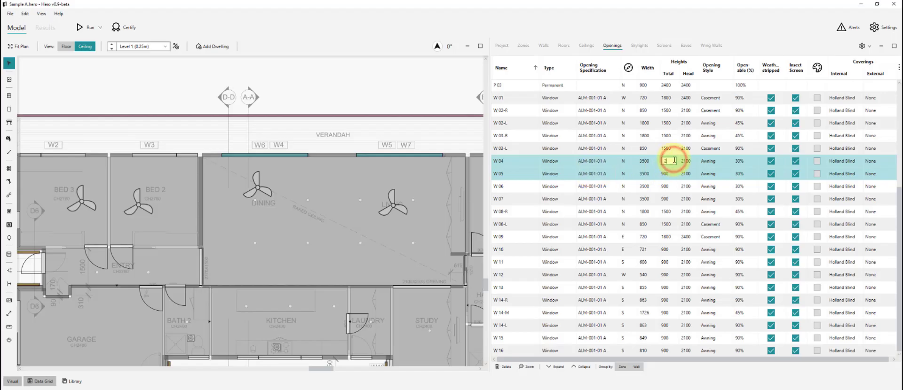
click(721, 162)
click(717, 185)
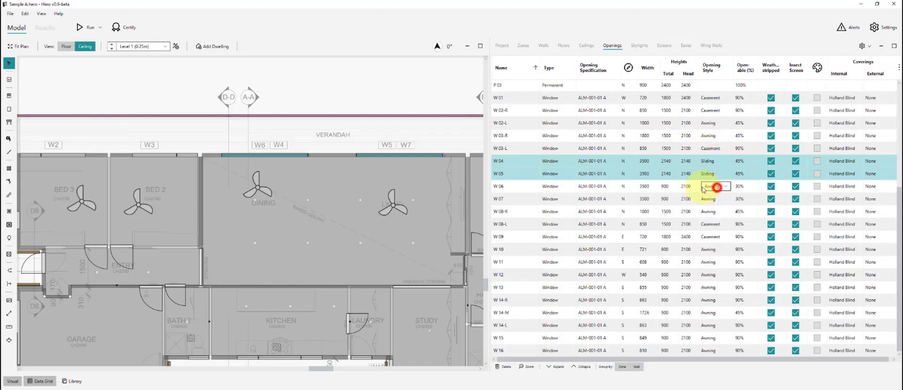
click(443, 135)
- Set windows W2, W3, W8 and kitchen window W14 to Fixed
click(74, 154)
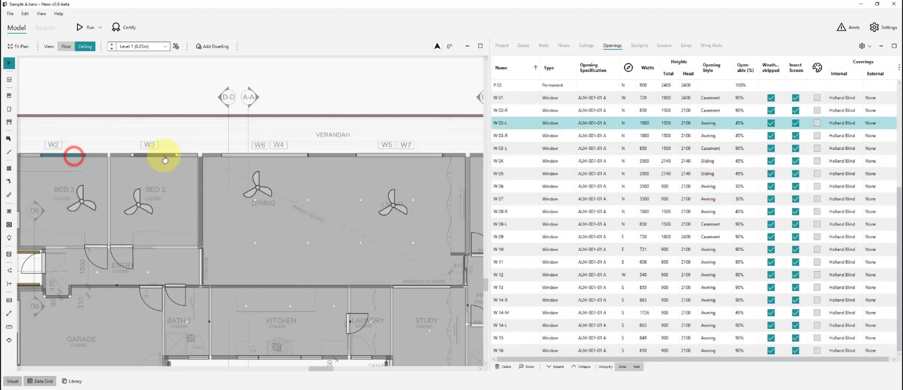
ctrl+click(165, 154)
scroll(416, 156, down, 3)
scroll(416, 159, up, 2)
ctrl+click(370, 162)
scroll(413, 160, down, 1)
scroll(197, 328, up, 5)
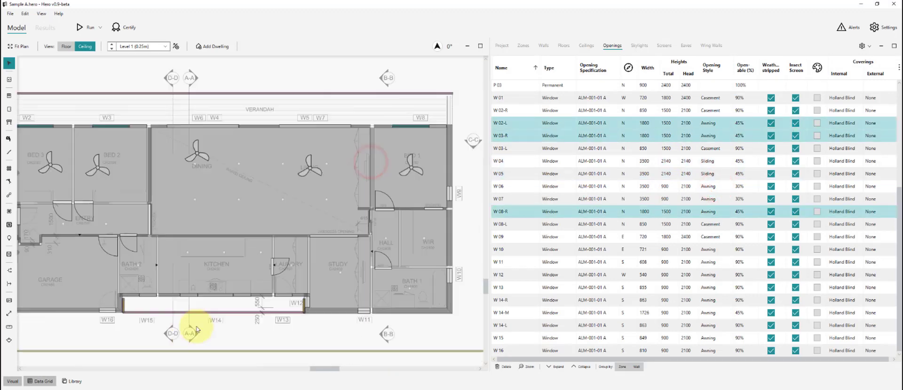
ctrl+click(245, 266)
click(709, 210)
click(715, 251)
click(399, 326)
- Match W 06 and W 07 head heights to the schedule, make them Sliding, and edit the openable percentage
scroll(227, 326, down, 5)
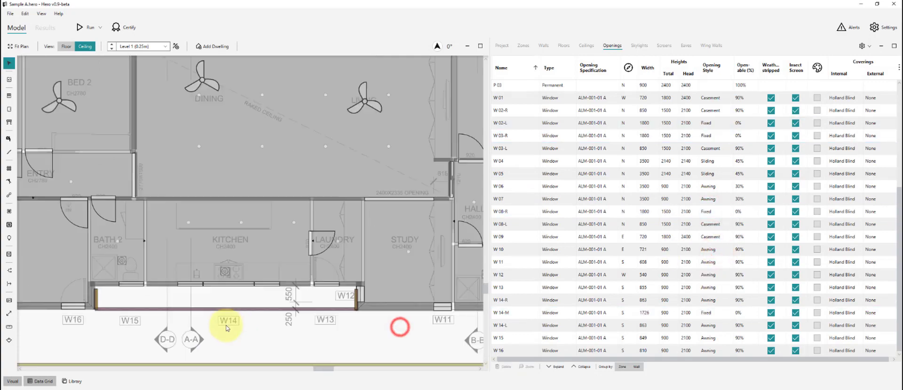
scroll(225, 160, up, 3)
click(521, 185)
ctrl+click(518, 199)
key(alt+Tab)
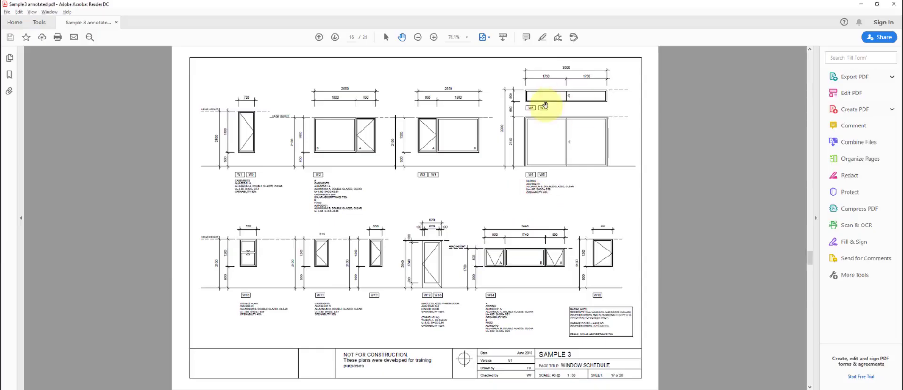
key(alt+Tab)
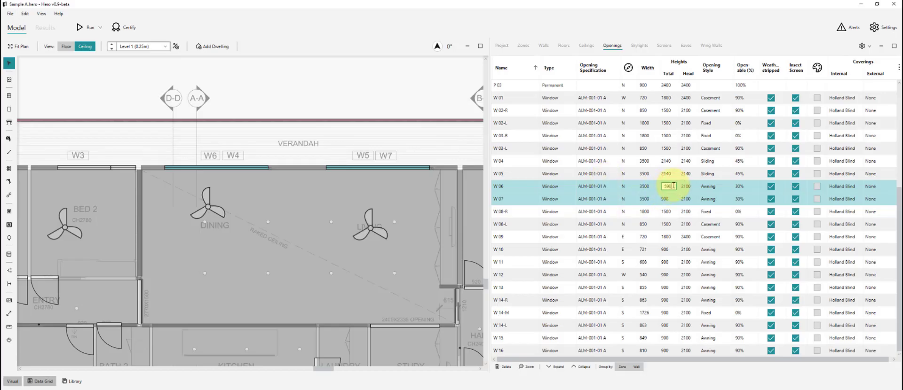
key(alt+Tab)
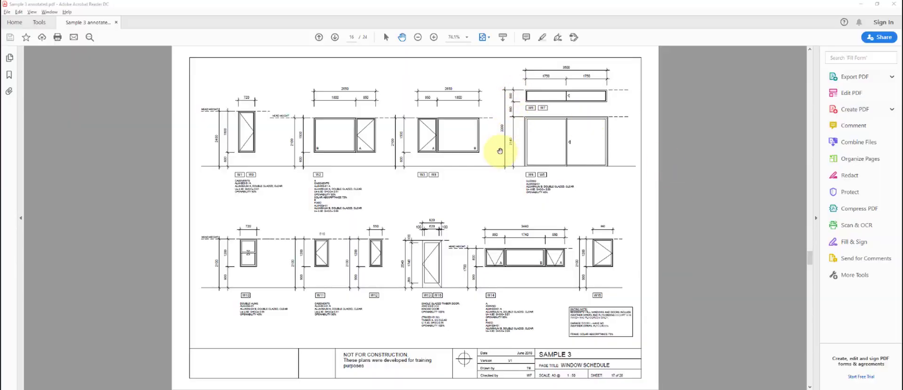
key(alt+Tab)
click(682, 188)
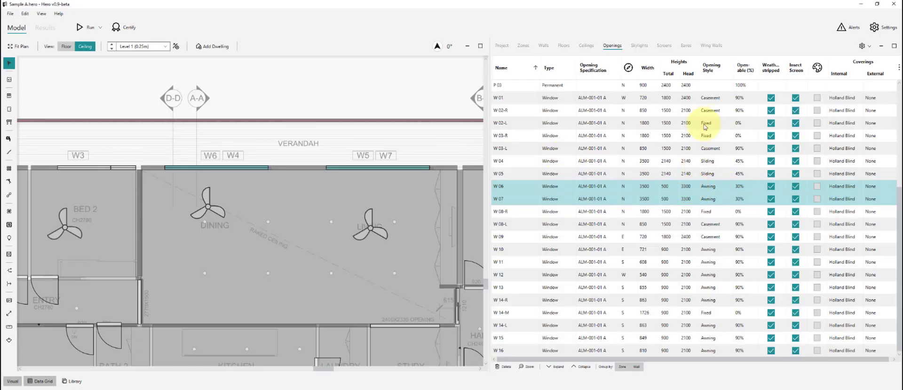
click(709, 186)
click(709, 262)
click(735, 188)
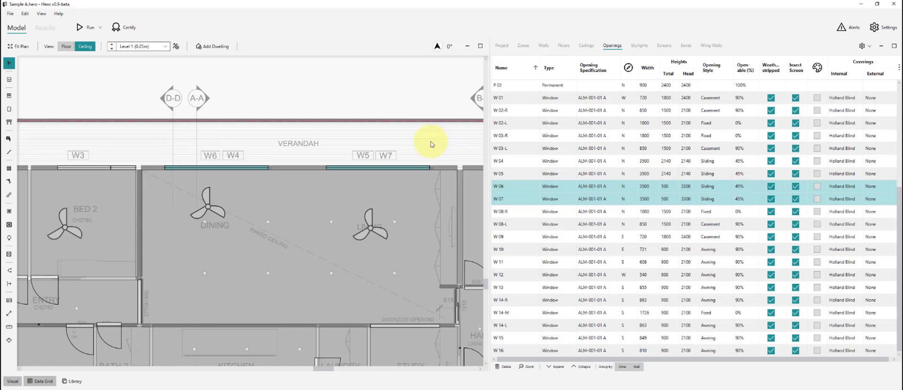
- Compare W 09 and W 10 with the schedule and edit W 10's width
click(516, 236)
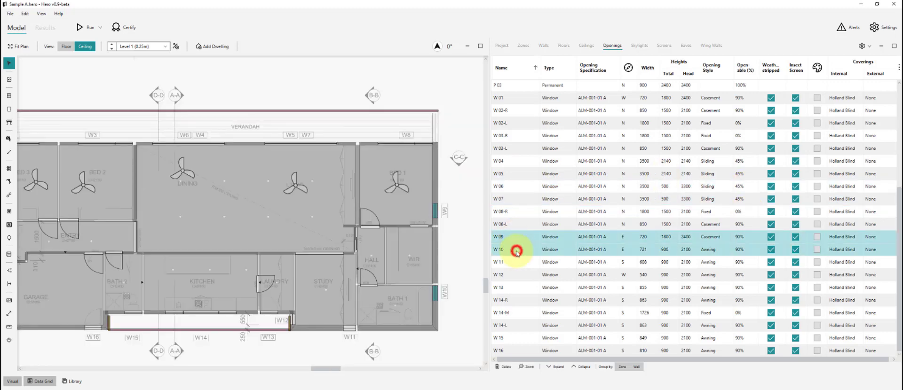
key(alt+Tab)
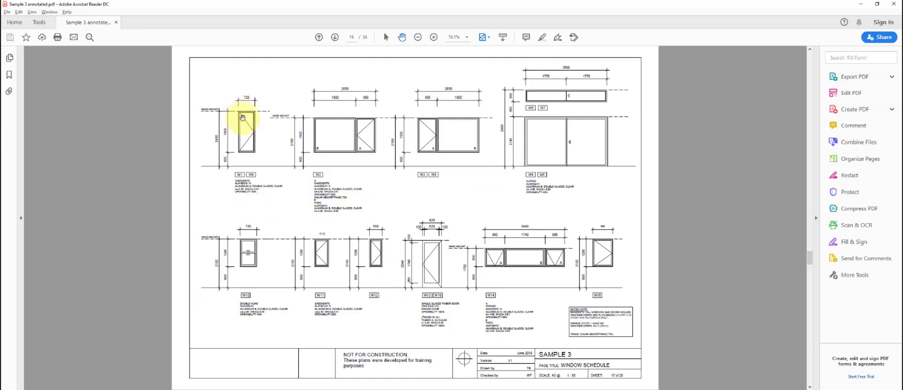
key(alt+Tab)
click(649, 249)
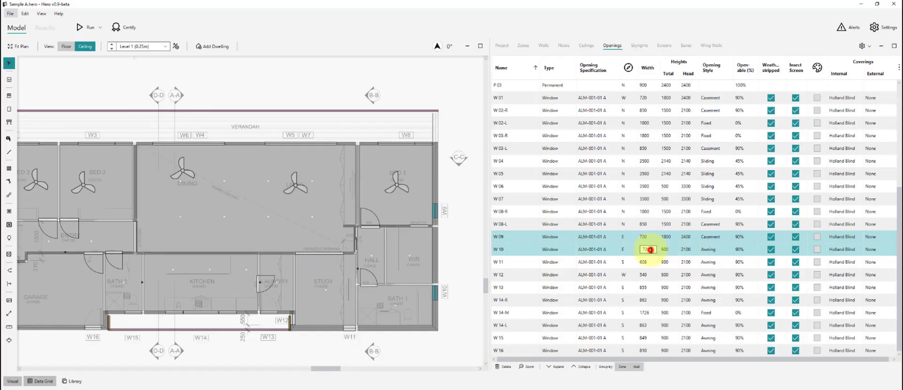
click(450, 258)
click(519, 238)
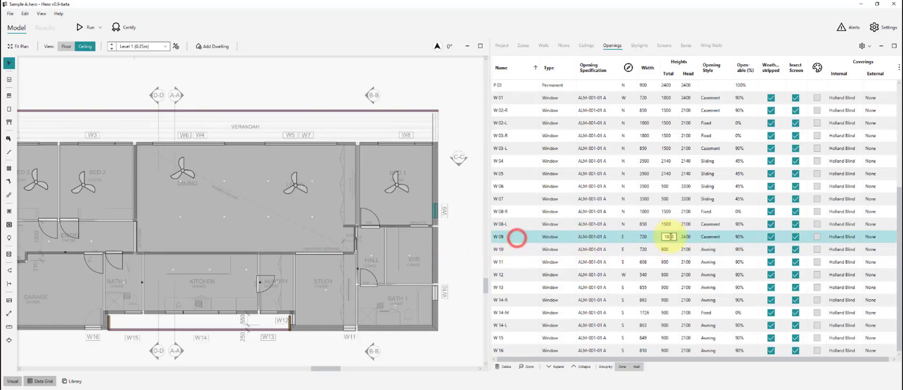
key(alt+Tab)
key(alt+Tab)
click(523, 252)
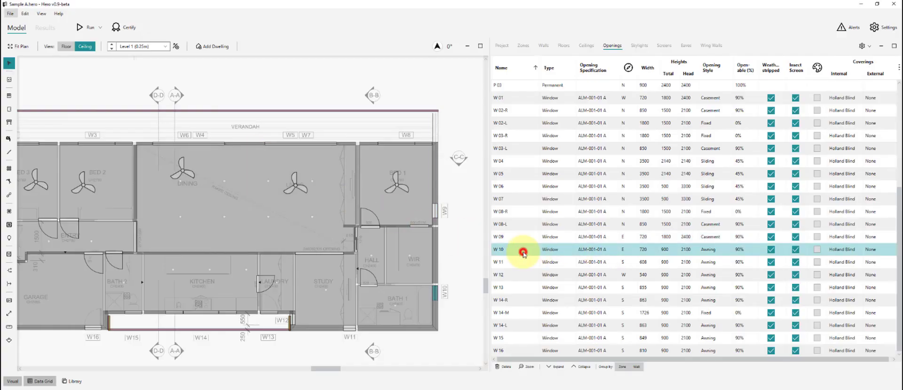
key(alt+Tab)
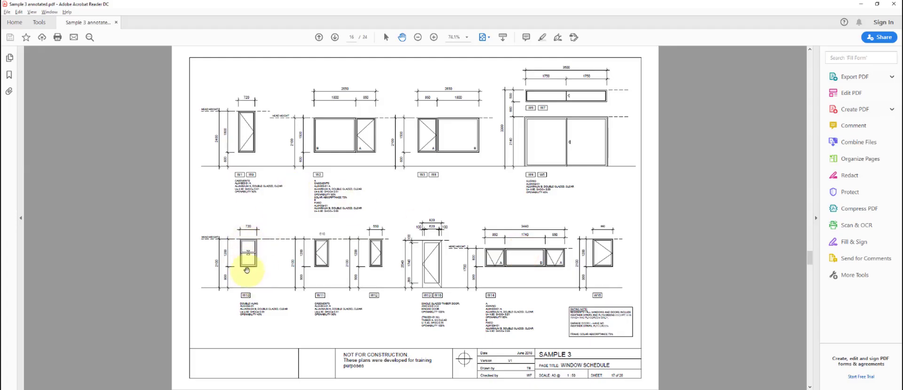
key(alt+Tab)
- Give W 10 a total height of 1200 and make it Double Hung
click(674, 250)
text(120)
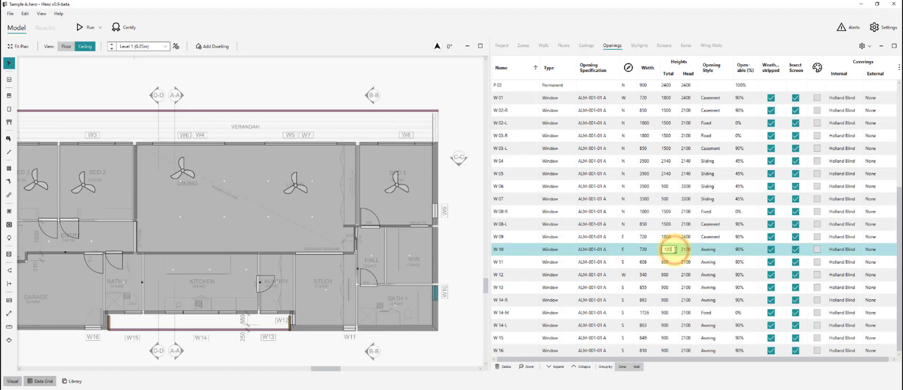
text(0)
click(709, 250)
click(712, 251)
click(714, 284)
- Set W 11's width to 610 and W 12's width to 550
click(447, 247)
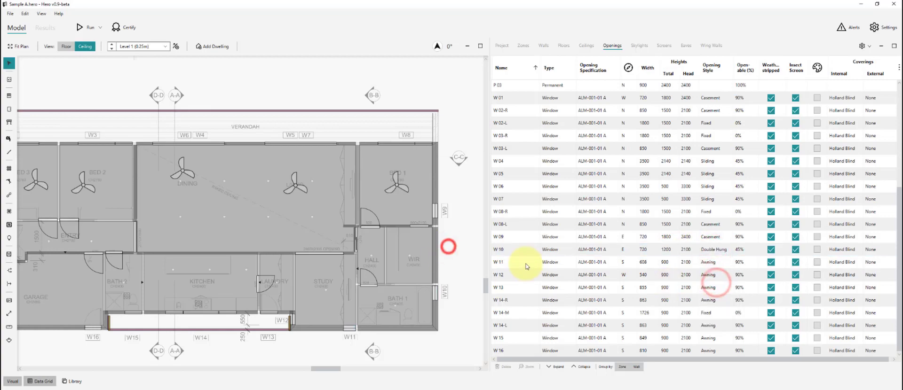
click(527, 262)
key(alt+Tab)
click(337, 300)
click(326, 281)
key(alt+Tab)
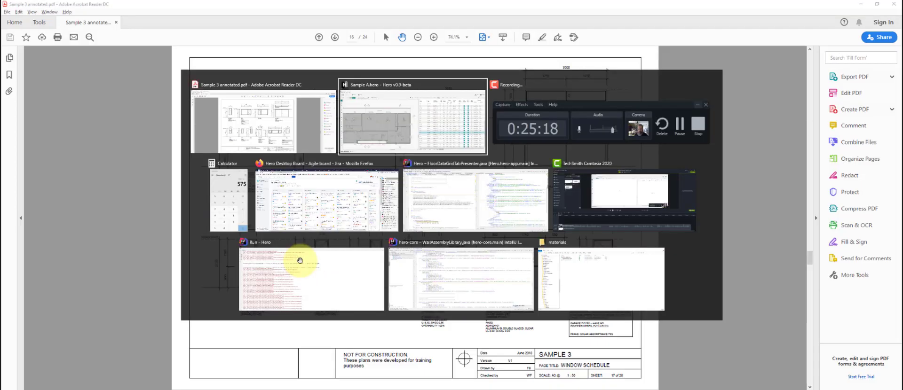
key(alt+Tab)
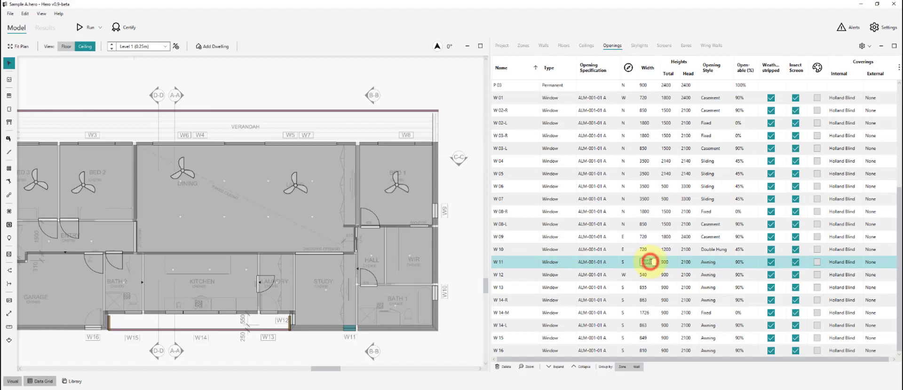
key(alt+Tab)
key(alt+Tab)
click(595, 274)
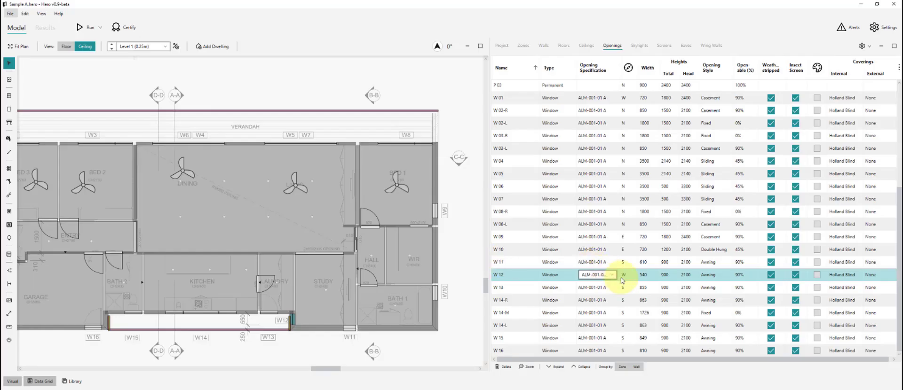
click(461, 265)
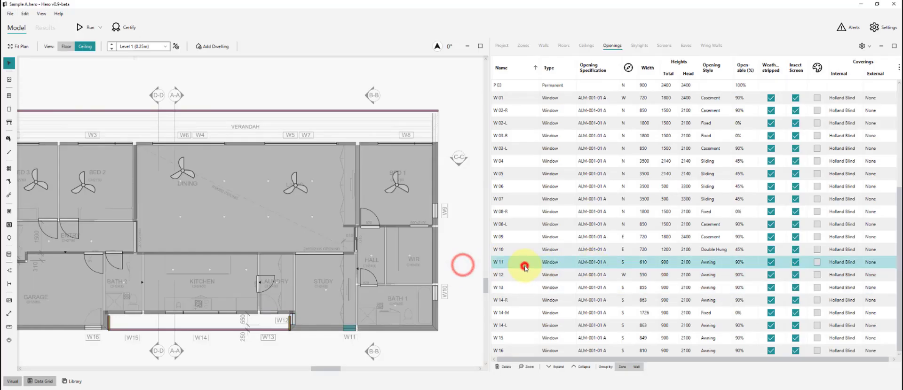
- Set the opening style of W 11 and W 12 to Casement
key(alt+Tab)
key(alt+Tab)
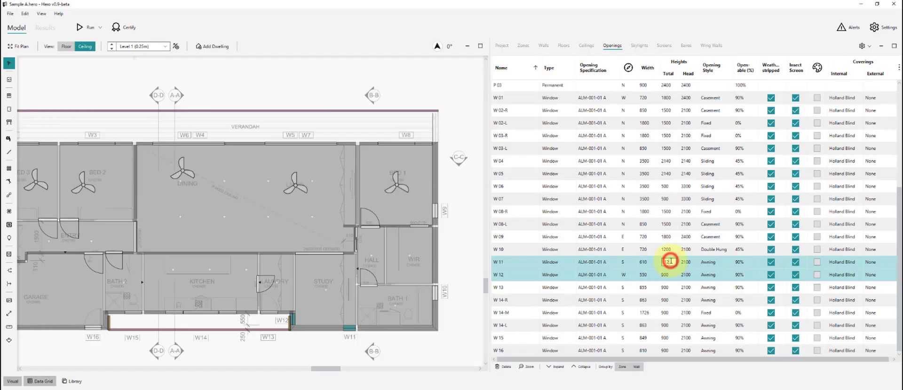
click(707, 262)
click(707, 270)
click(463, 282)
- Make W 13 820 wide, 2040 high and Casement
click(513, 288)
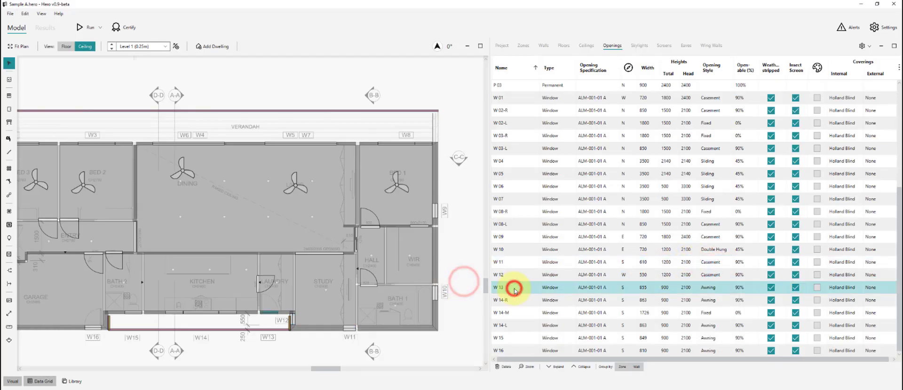
key(alt+Tab)
ctrl+scroll(453, 229, up, 3)
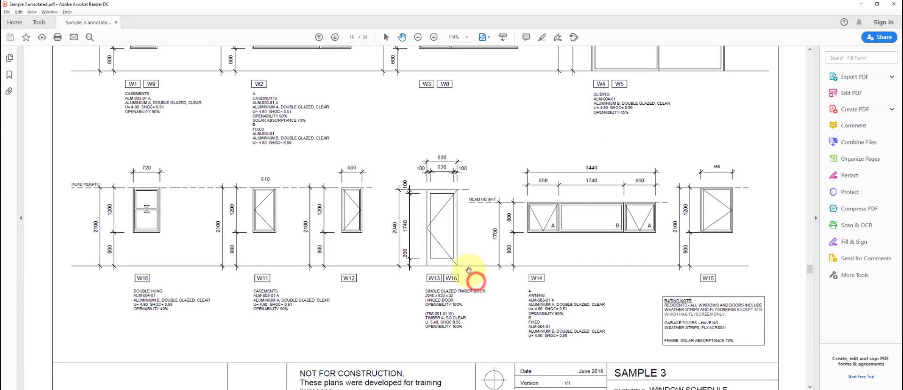
key(alt+Tab)
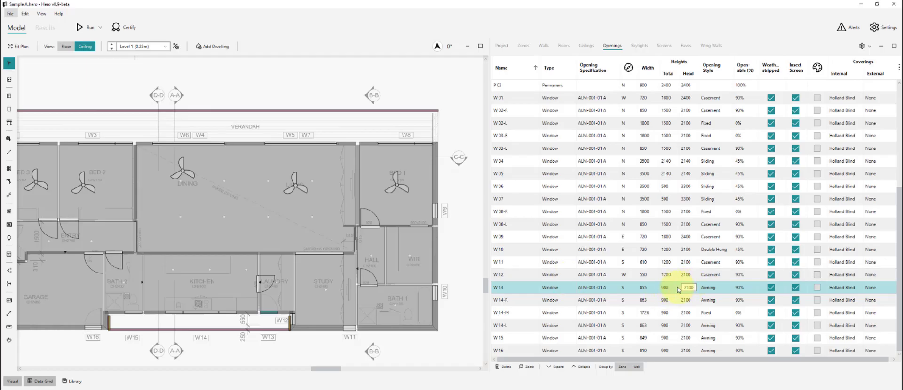
key(Return)
click(654, 286)
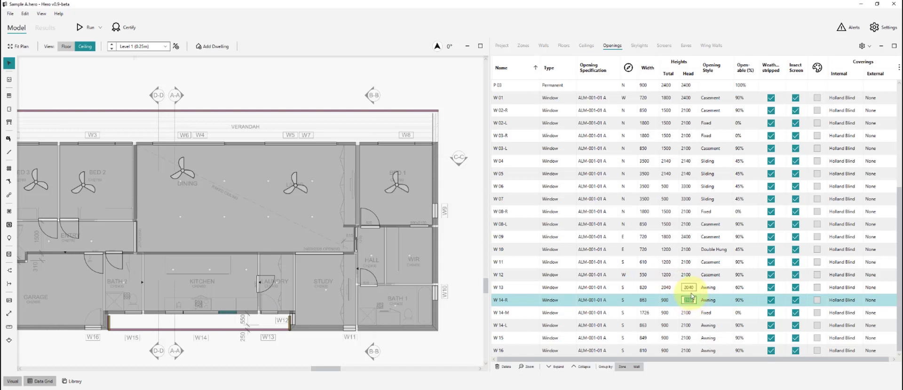
click(466, 301)
click(719, 289)
click(717, 295)
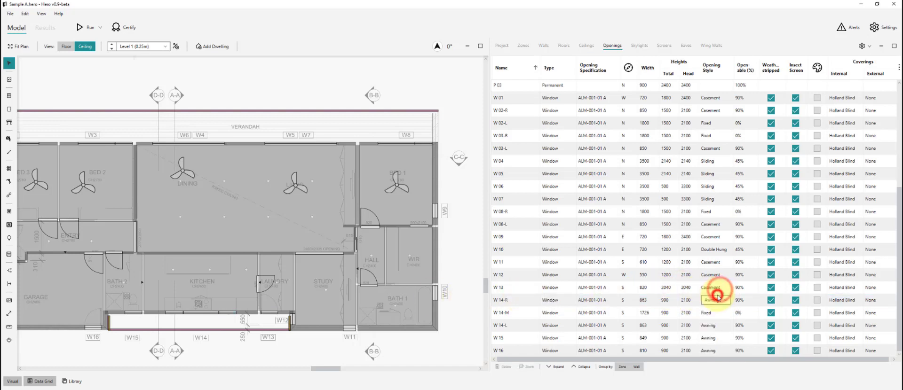
click(468, 312)
- Set the total height of the W 14-R, W 14-M and W 14-L panels to 800
click(522, 301)
shift+click(519, 323)
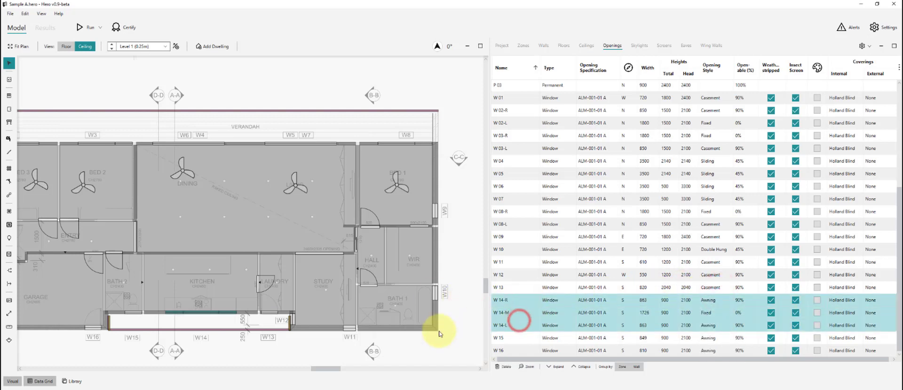
key(alt+Tab)
key(alt+Tab)
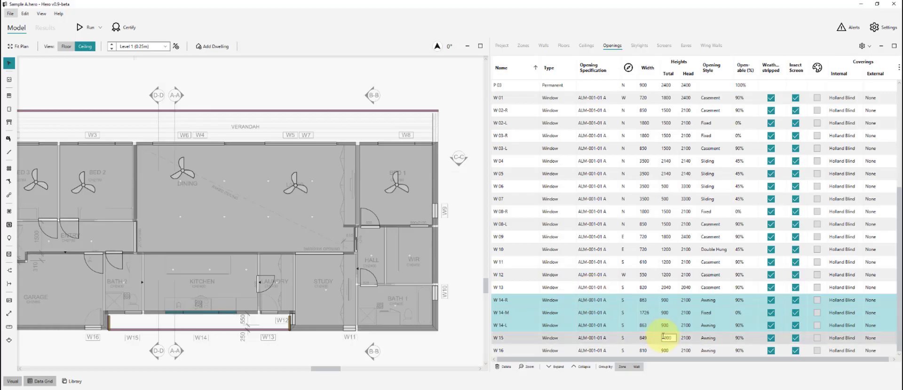
click(671, 324)
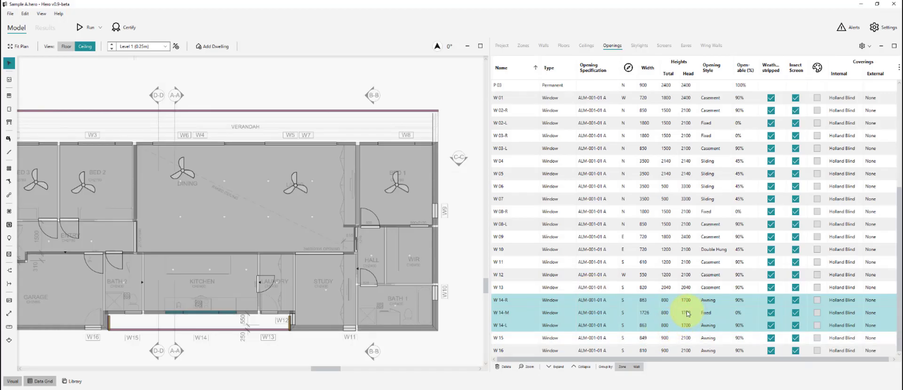
click(469, 318)
click(517, 300)
ctrl+click(517, 324)
key(alt+Tab)
key(alt+Tab)
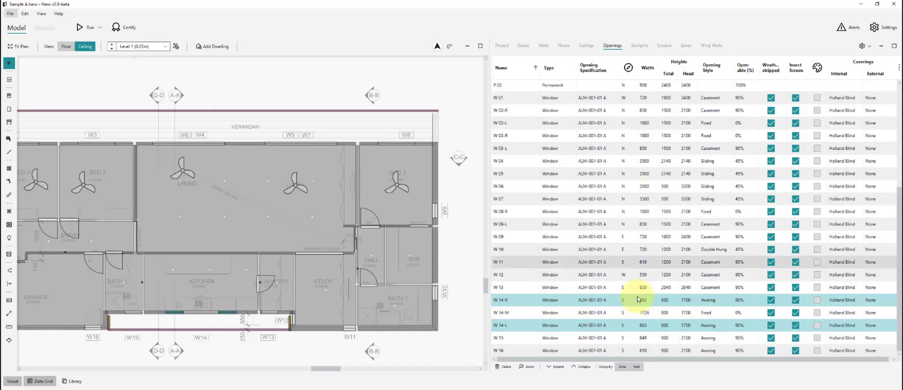
- Edit the widths of W 14-R, W 14-M and W 14-L to match the schedule
click(650, 299)
click(532, 313)
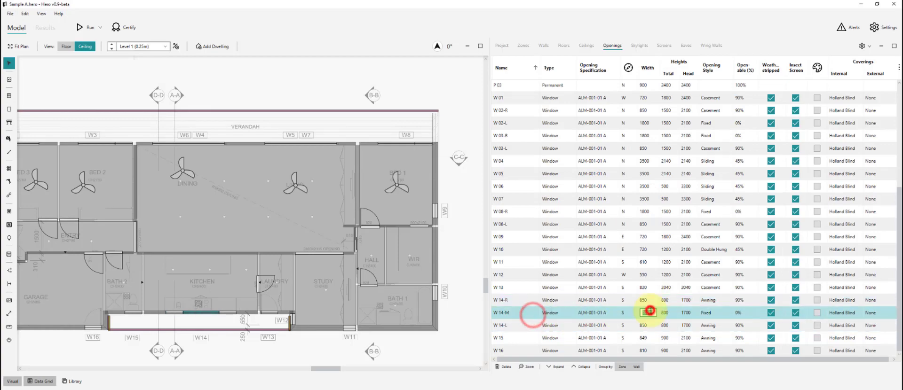
key(alt+Tab)
key(alt+Tab)
click(647, 262)
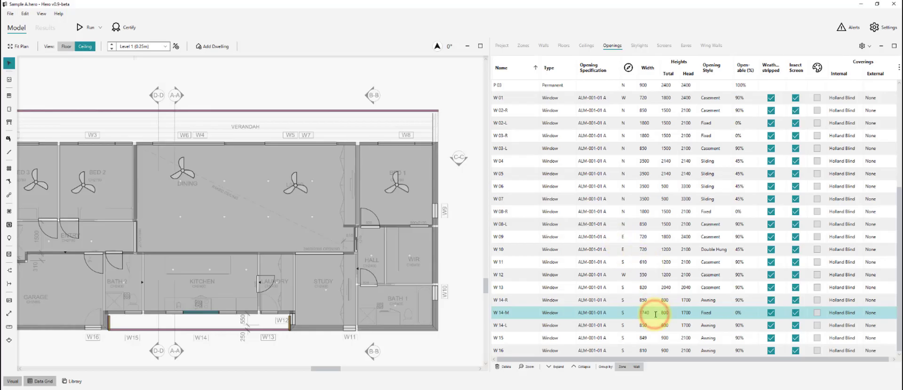
click(649, 325)
key(alt+Tab)
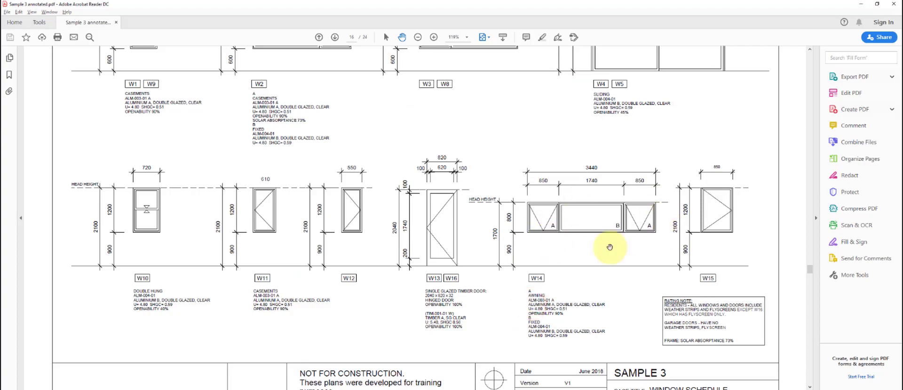
key(alt+Tab)
- Give W 15 a total height of 1200 and Casement opening style
click(507, 338)
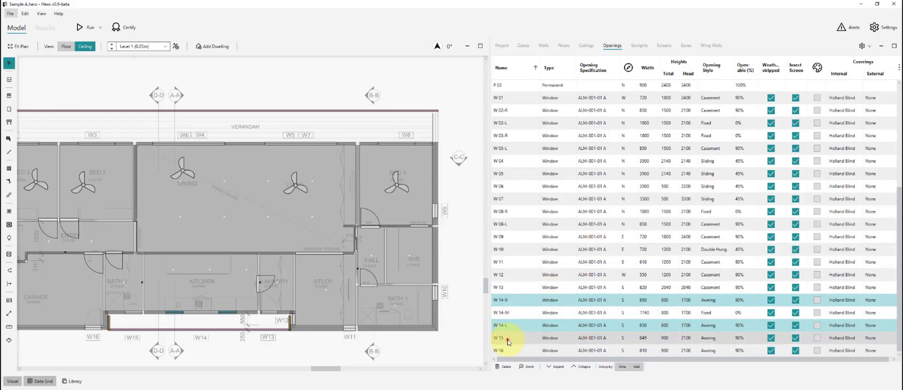
key(alt+Tab)
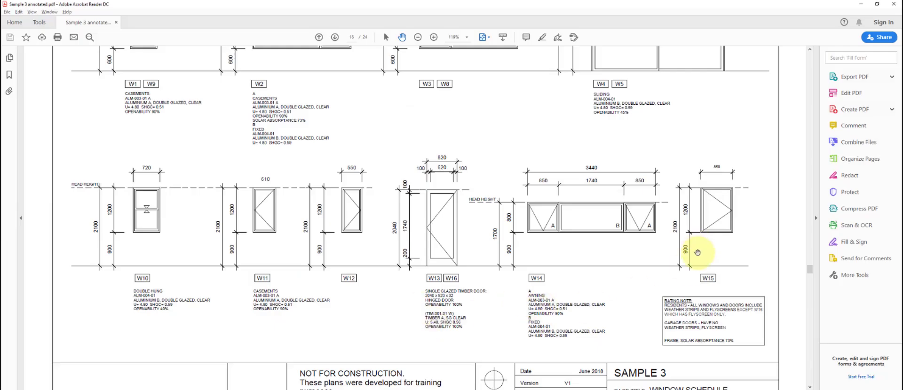
key(alt+Tab)
click(652, 336)
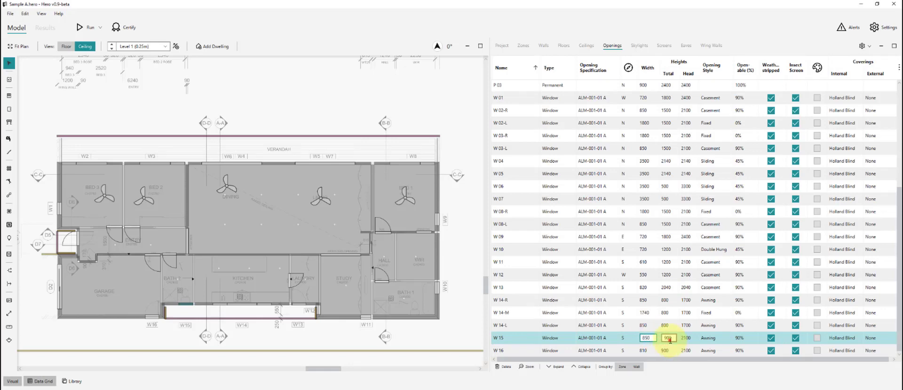
text(1200)
key(Return)
key(alt+Tab)
click(711, 213)
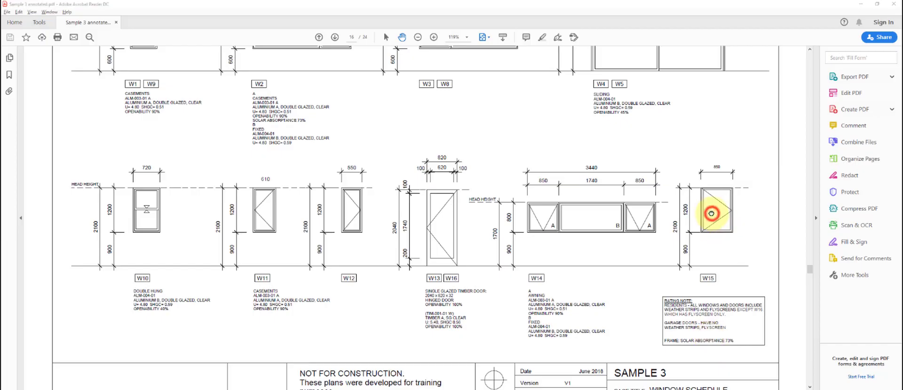
key(alt+Tab)
click(706, 338)
click(722, 268)
click(442, 334)
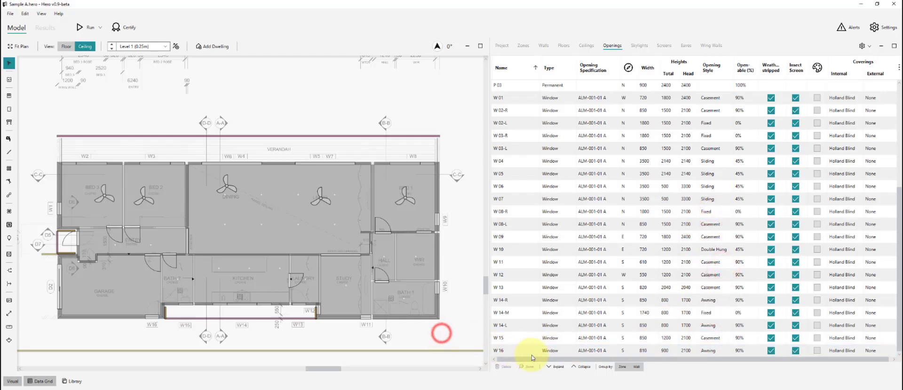
- Set W 16's total height to 2040 and style to Casement, then review W 12
click(532, 348)
key(alt+Tab)
scroll(535, 338, down, 2)
key(alt+Tab)
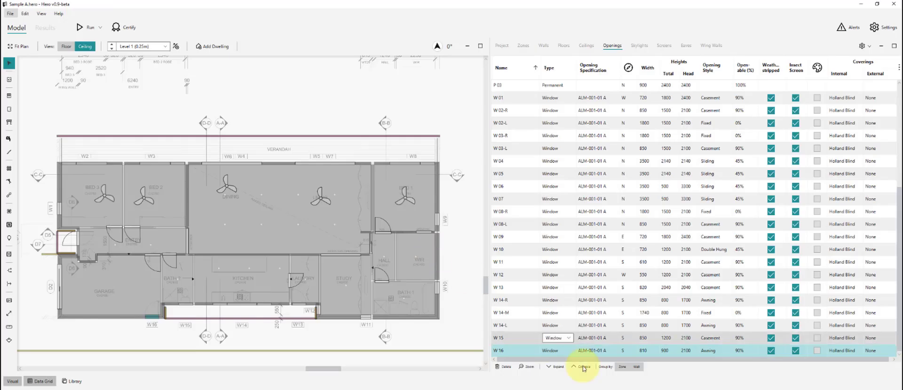
click(667, 350)
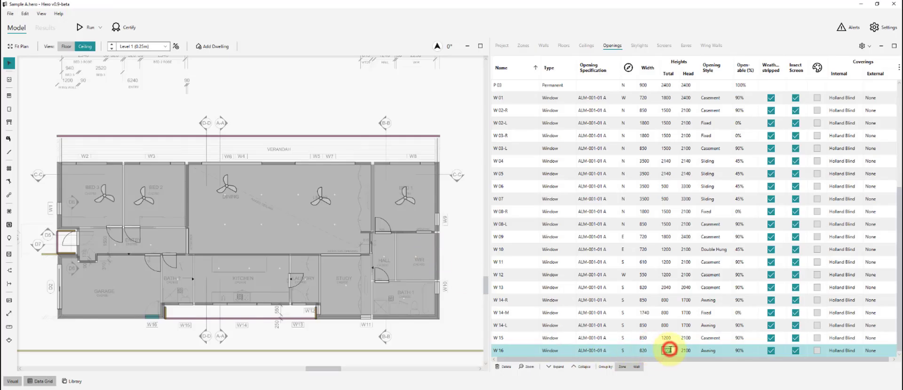
click(713, 351)
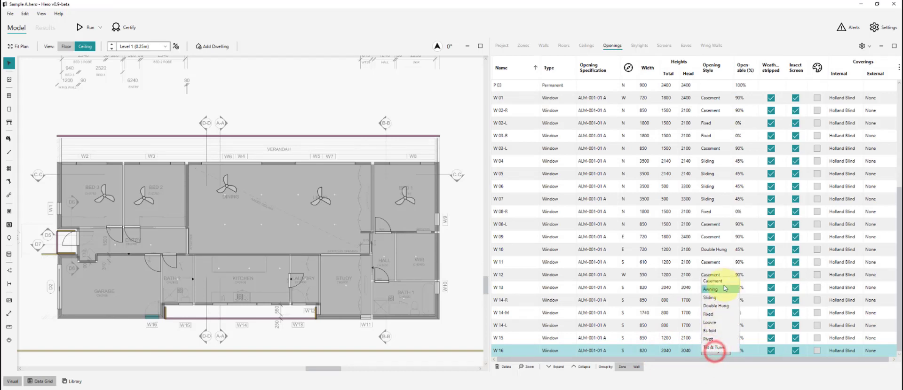
click(723, 286)
click(452, 336)
scroll(538, 306, up, 1)
click(541, 313)
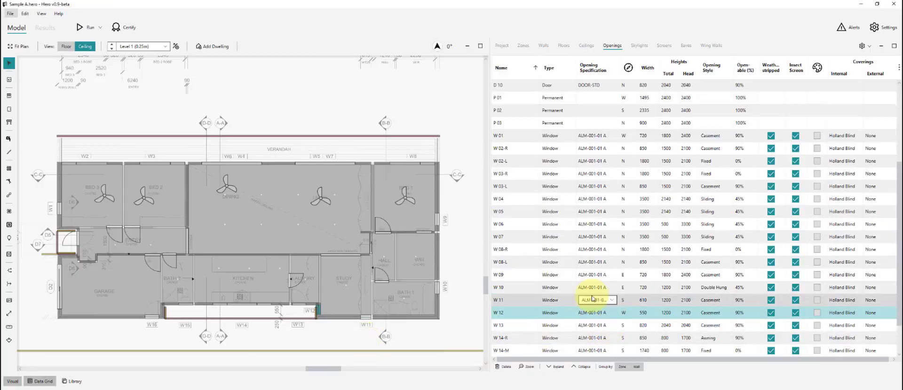
scroll(534, 316, down, 1)
click(465, 329)
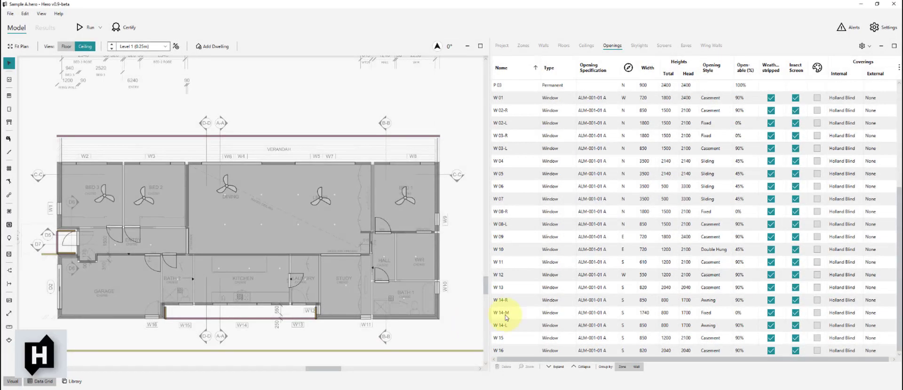
- Browse the Window Library filters, then return to the Data Grid and the PDF schedule
scroll(564, 314, up, 2)
click(459, 214)
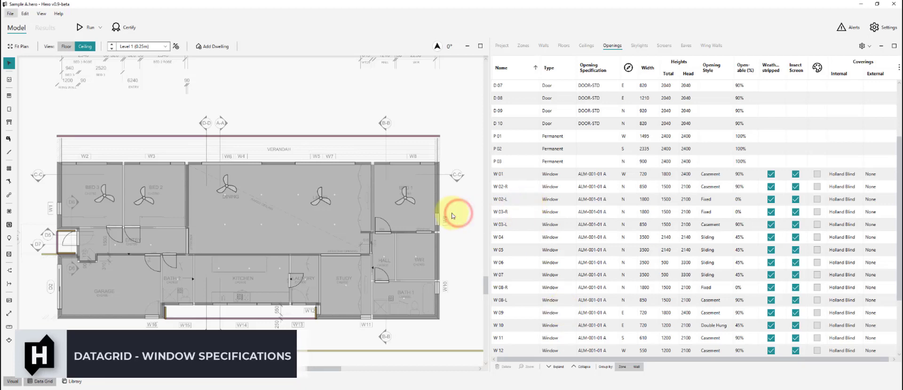
click(463, 200)
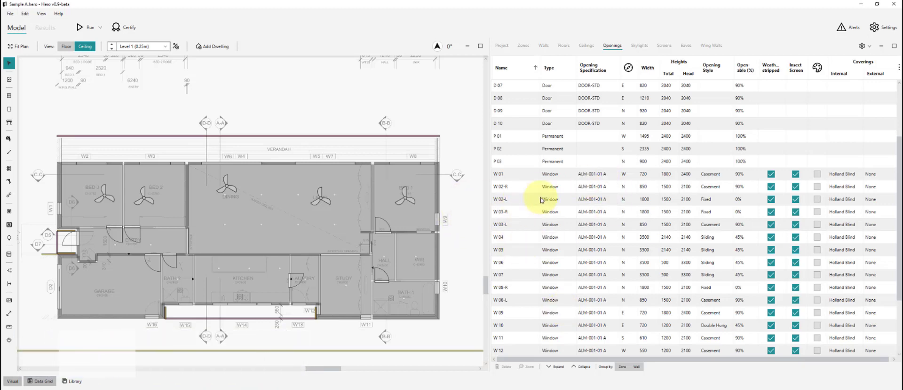
click(469, 218)
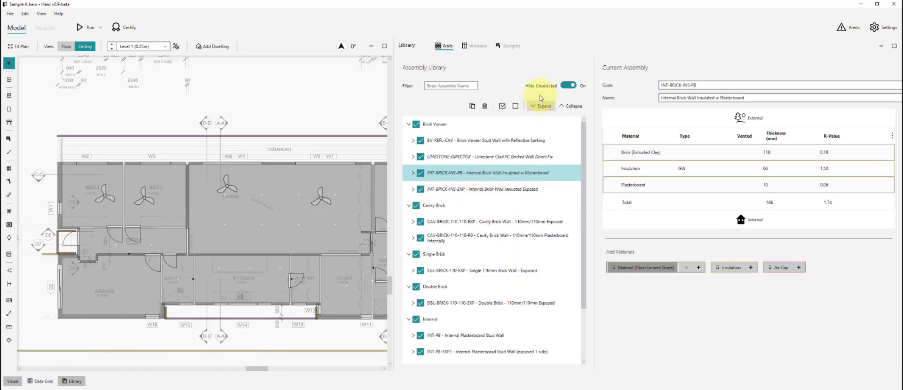
click(477, 46)
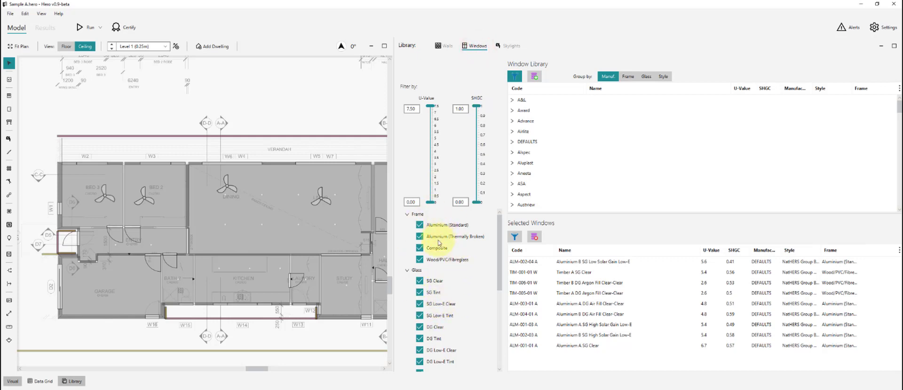
scroll(446, 330, down, 3)
scroll(441, 335, down, 10)
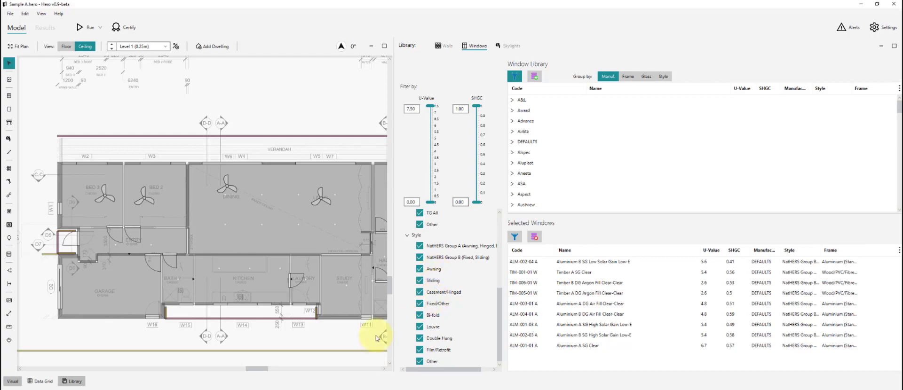
click(348, 106)
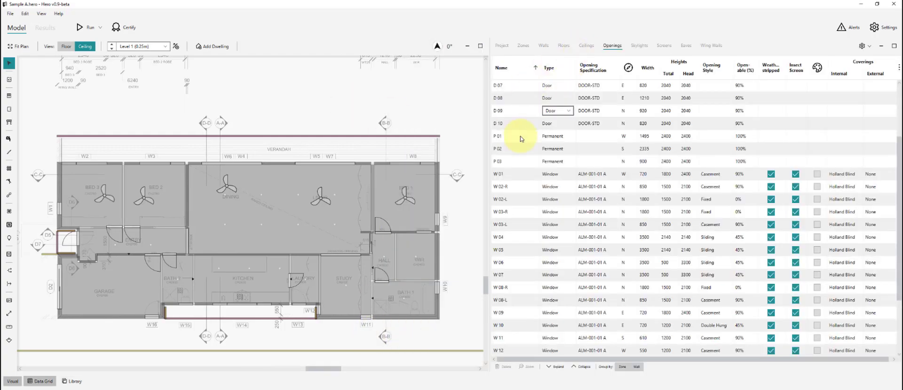
key(alt+Tab)
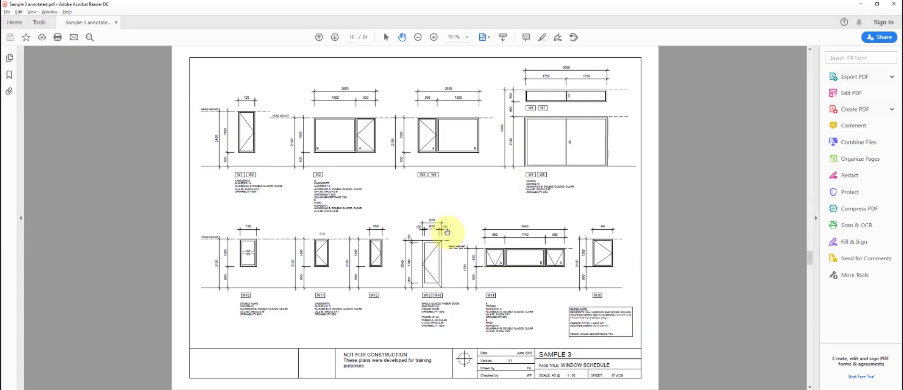
- Zoom the window schedule to 125% and pan across the W1–W16 notes
click(453, 224)
click(413, 190)
scroll(197, 196, up, 3)
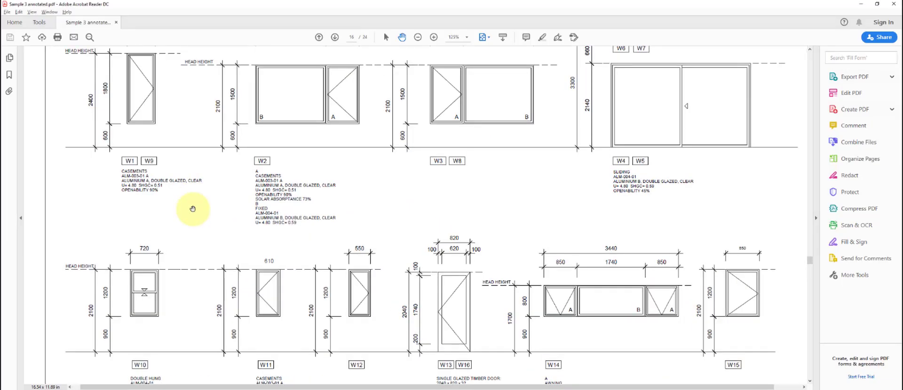
drag(198, 207, 207, 229)
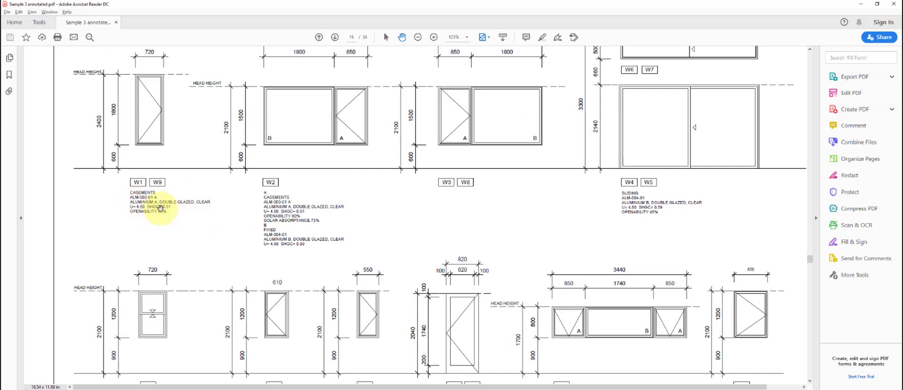
drag(198, 208, 171, 226)
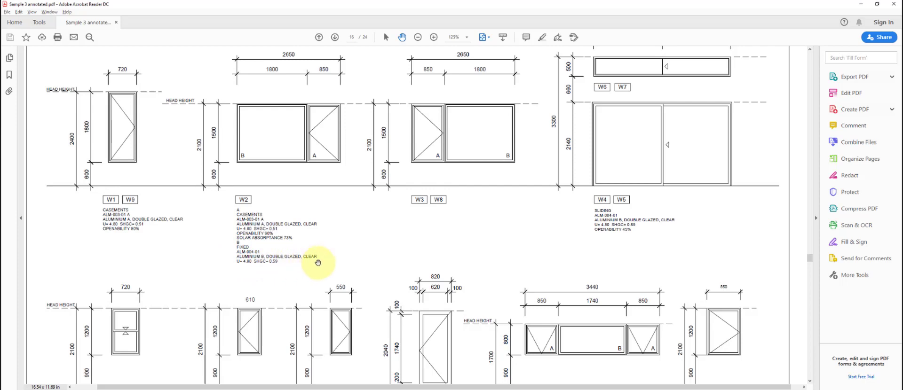
drag(509, 245, 498, 255)
drag(586, 263, 609, 161)
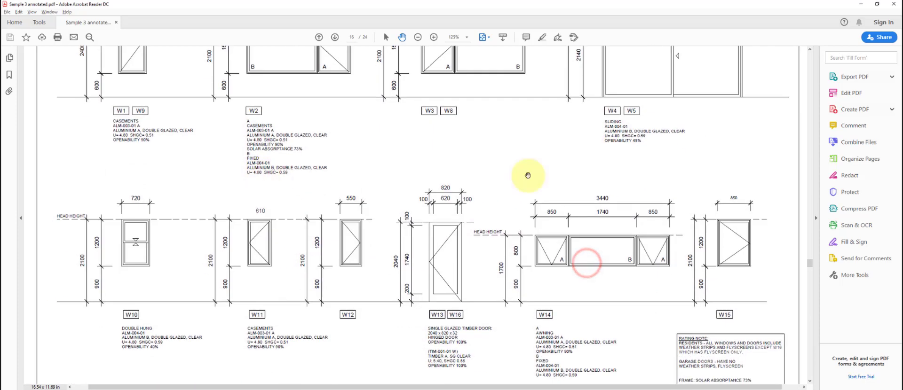
drag(519, 179, 535, 120)
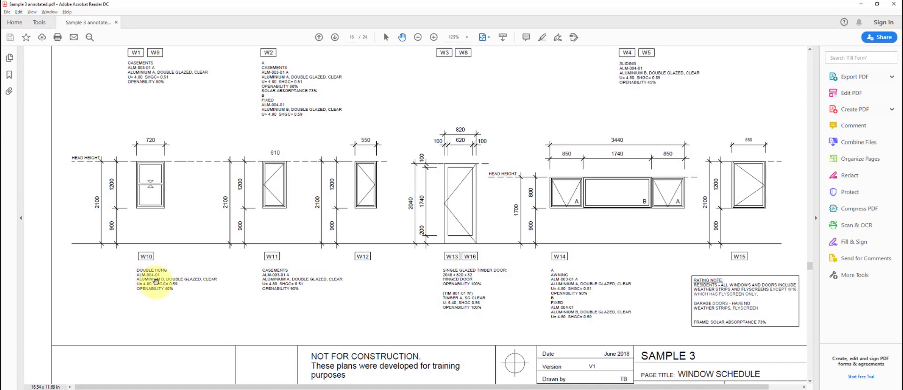
drag(393, 278, 358, 283)
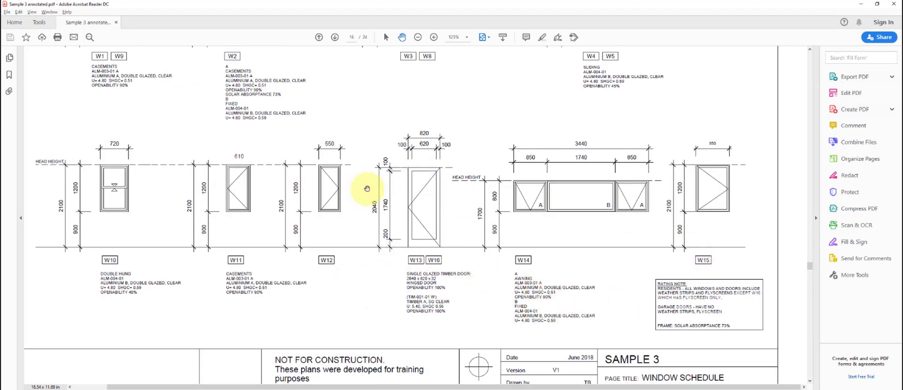
- Go back to Hero and open the window library with F4
click(389, 310)
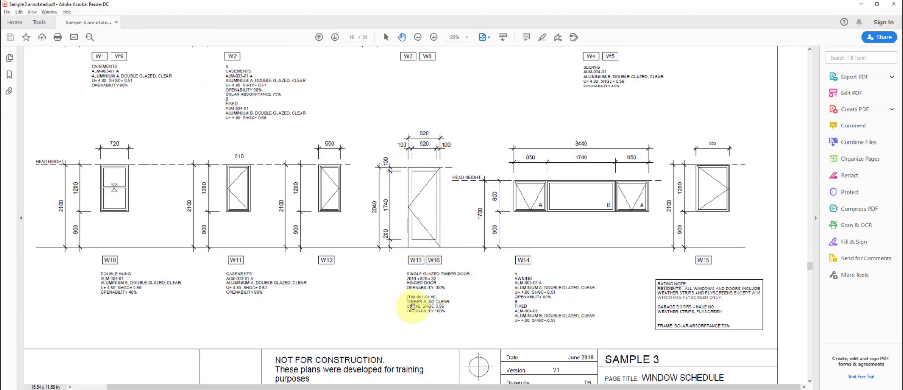
click(471, 289)
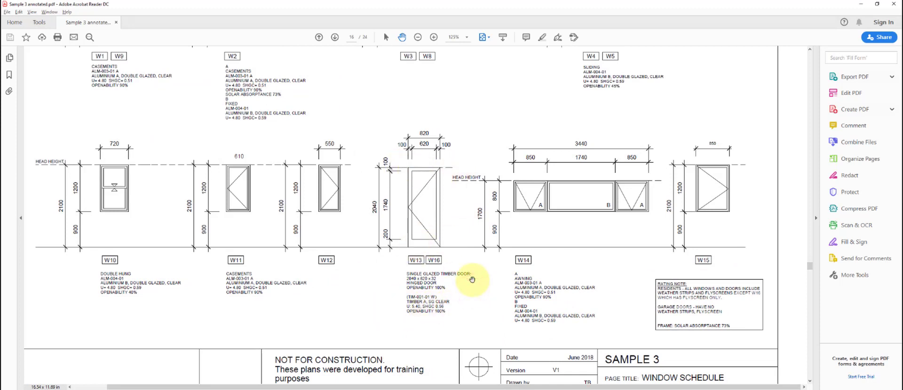
key(alt+Tab)
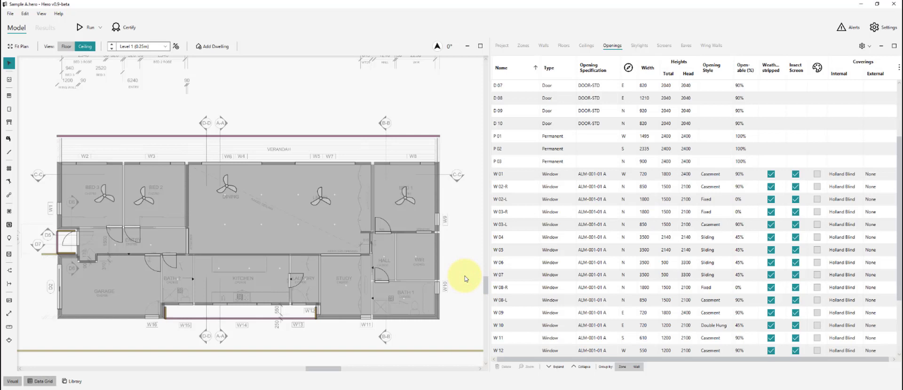
key(F4)
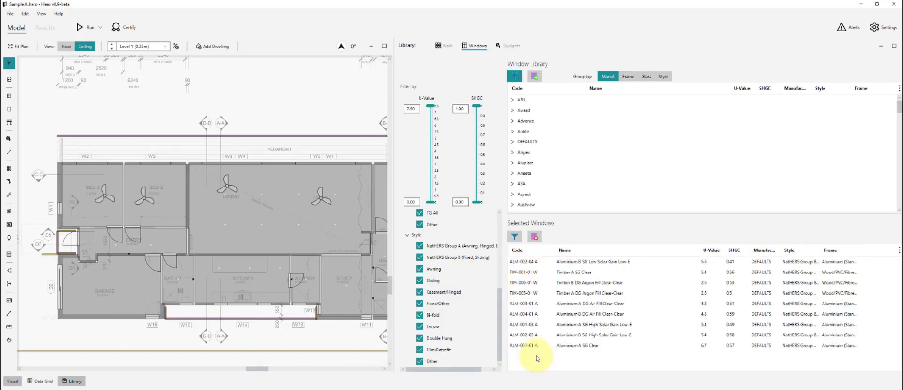
- Clear the selected windows and add ALM-003-01 A from the DEFAULTS group
click(517, 141)
key(alt+Tab)
scroll(292, 201, up, 3)
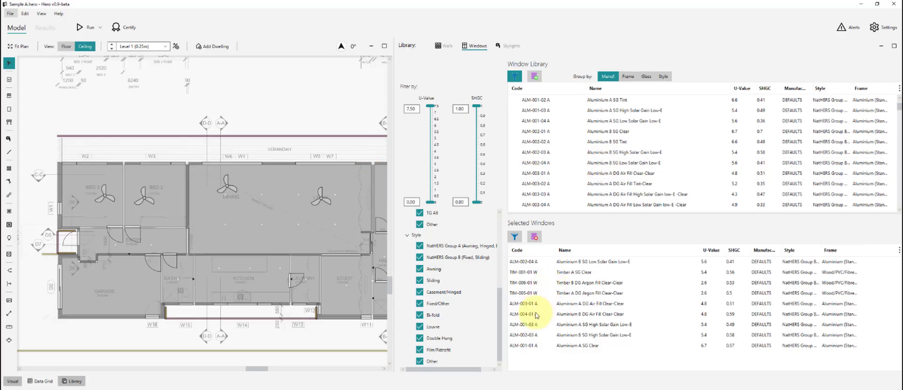
click(533, 237)
click(529, 173)
double_click(528, 173)
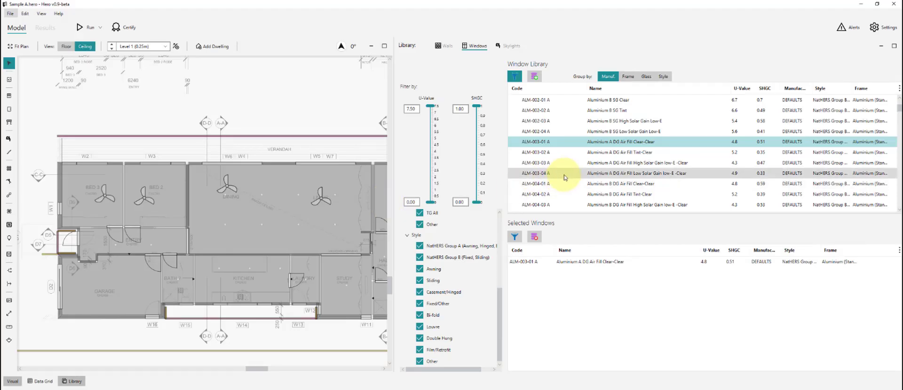
- Add ALM-004-01 A and TIM-001-01 W to the selected windows, then go back to the Data Grid
double_click(565, 183)
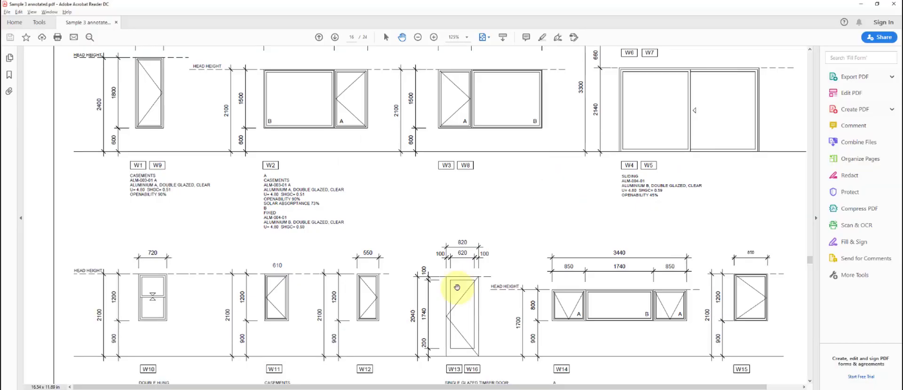
scroll(468, 278, down, 2)
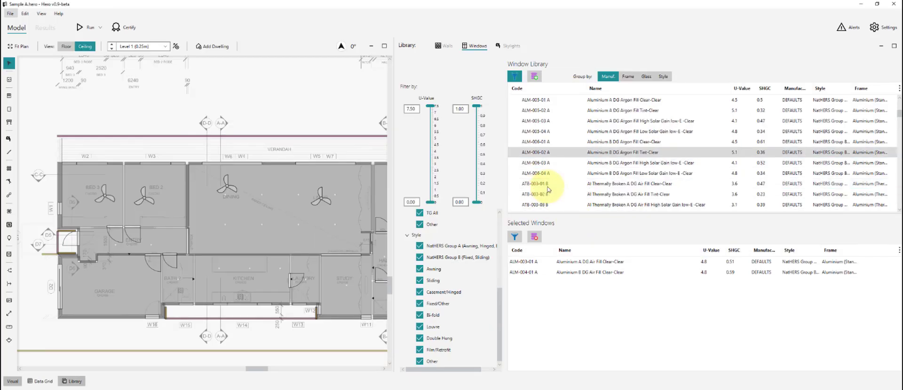
scroll(556, 171, down, 10)
double_click(560, 164)
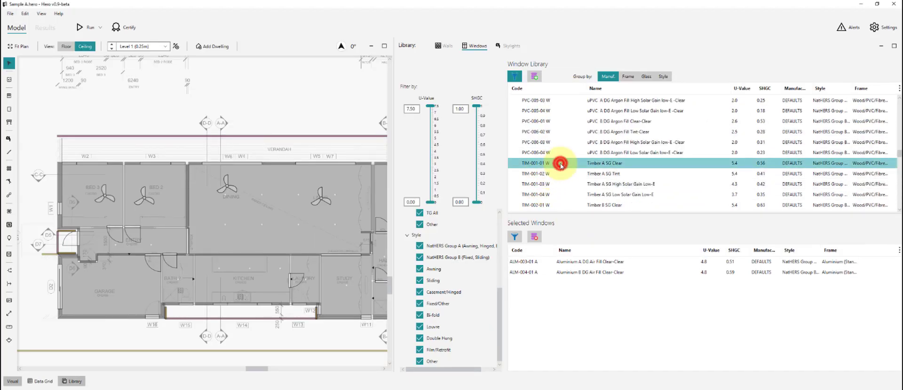
click(339, 111)
scroll(338, 111, down, 1)
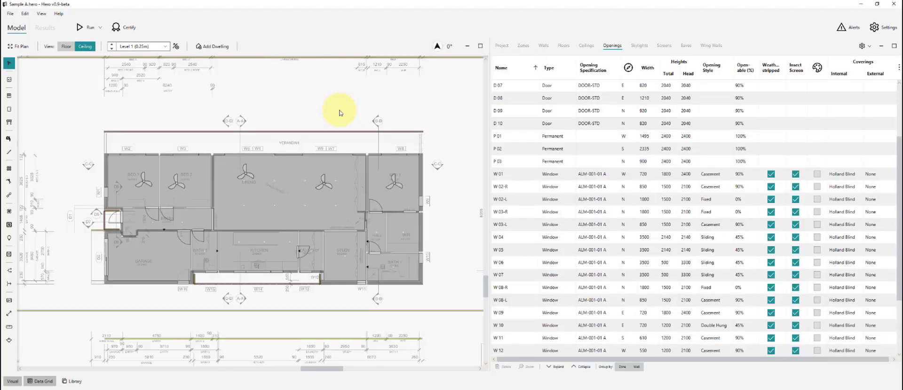
- Sort openings by style and set casement windows W 01–W 16 to ALM-003-01 A
click(519, 175)
shift+click(519, 186)
click(725, 66)
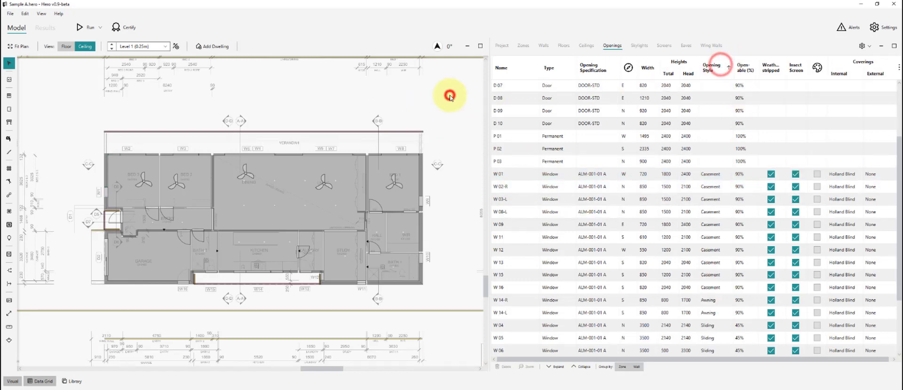
click(517, 172)
shift+click(519, 289)
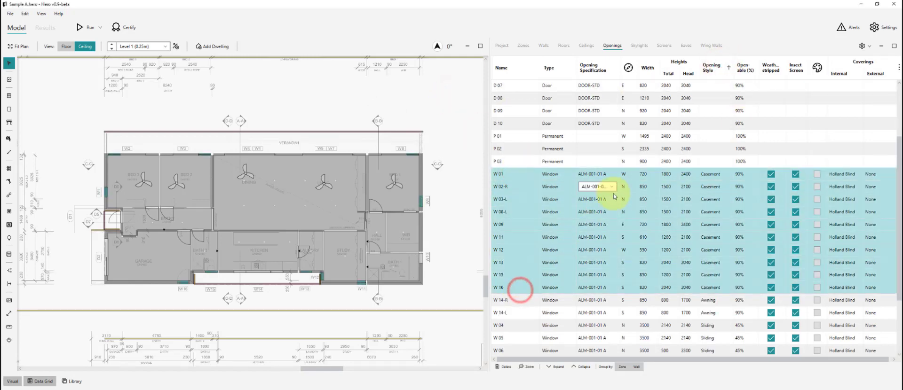
click(603, 199)
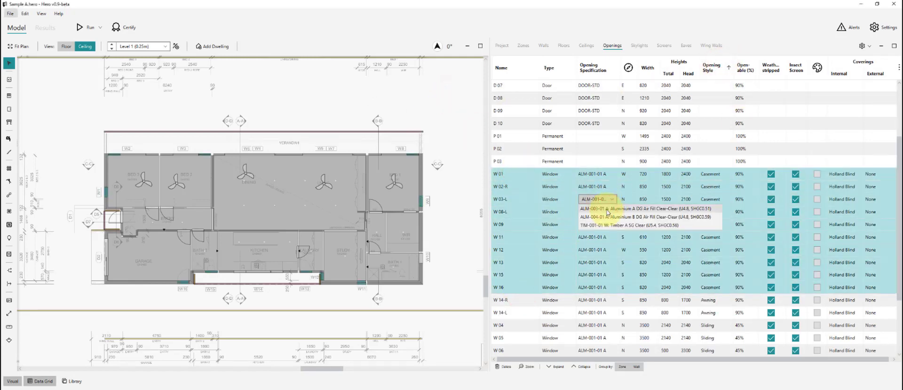
key(alt+Tab)
drag(150, 124, 135, 207)
key(alt+Tab)
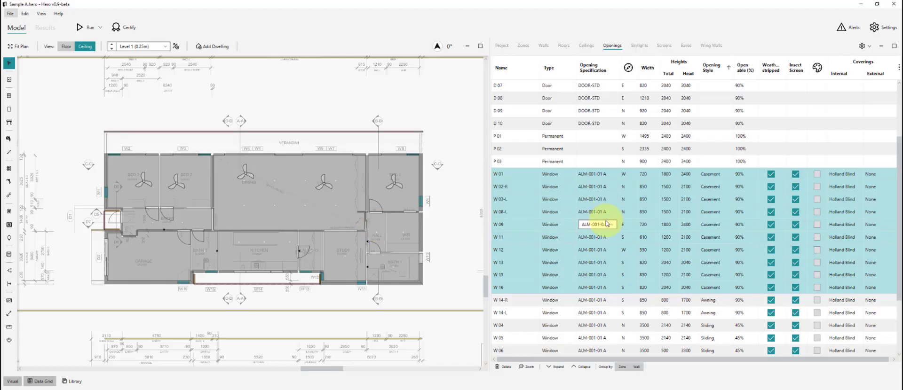
click(606, 225)
click(629, 236)
- Set awning windows W 14-R and W 14-L to ALM-003-01 A
click(520, 303)
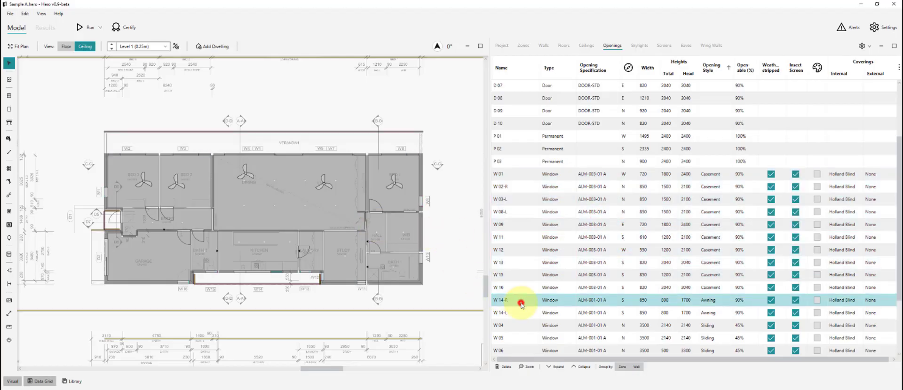
shift+click(521, 313)
key(alt+Tab)
drag(530, 314, 492, 226)
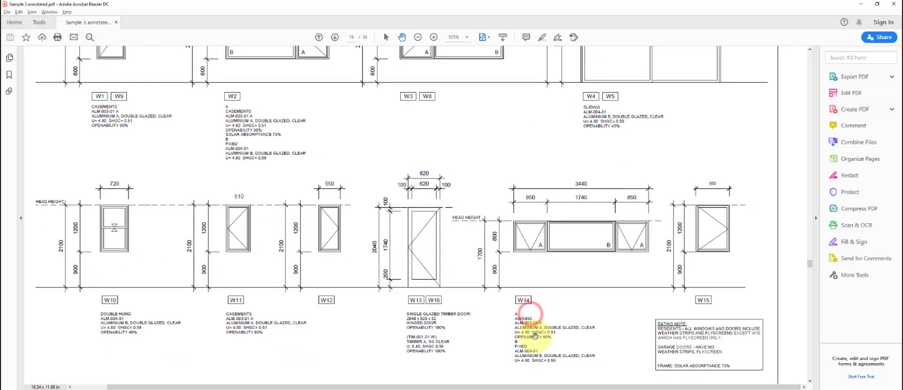
key(alt+Tab)
click(603, 300)
click(609, 312)
- Set sliding windows W 04–W 07 and double-hung W 10 to ALM-004-01 A
click(522, 324)
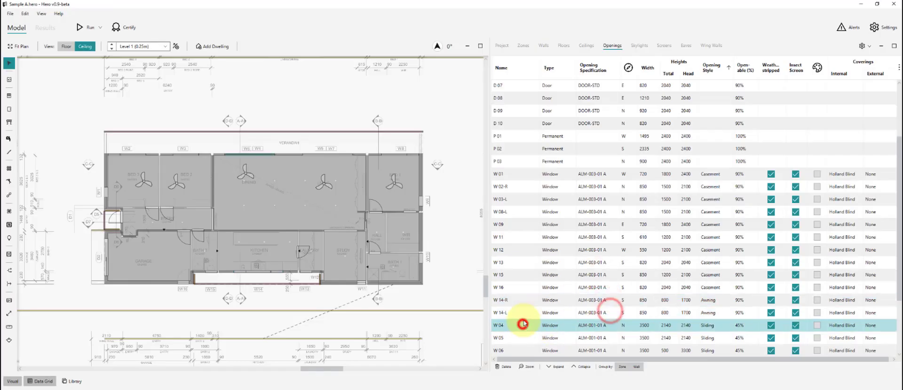
scroll(522, 320, down, 3)
shift+click(521, 288)
click(594, 250)
click(670, 269)
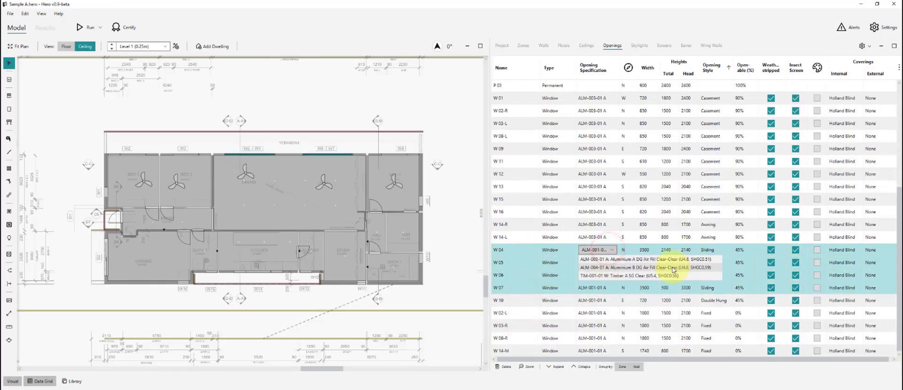
click(529, 306)
click(594, 301)
click(592, 316)
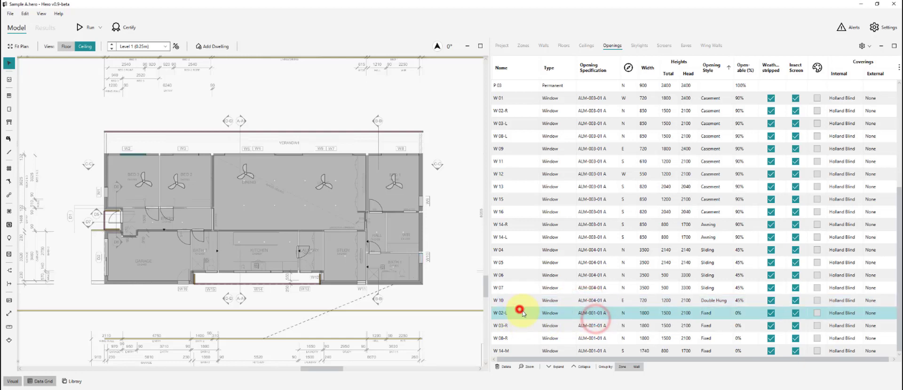
- Set the fixed windows W 02-L through W 14-M to ALM-004-01 A
click(519, 310)
shift+click(524, 351)
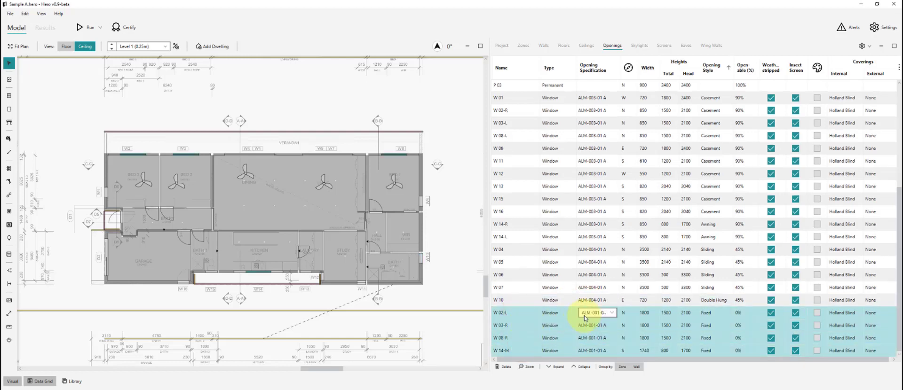
click(583, 313)
click(591, 330)
click(433, 289)
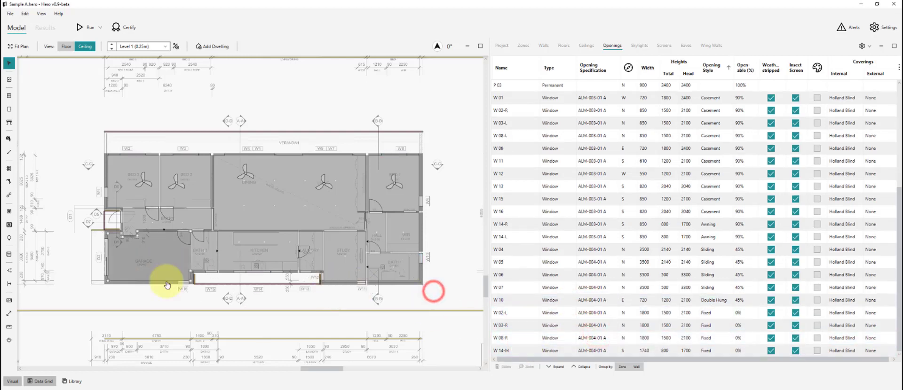
- Pick W16 and W13 on the plan and set both to TIM-001-01 W
scroll(217, 277, up, 3)
scroll(218, 277, up, 2)
click(119, 300)
scroll(99, 301, down, 3)
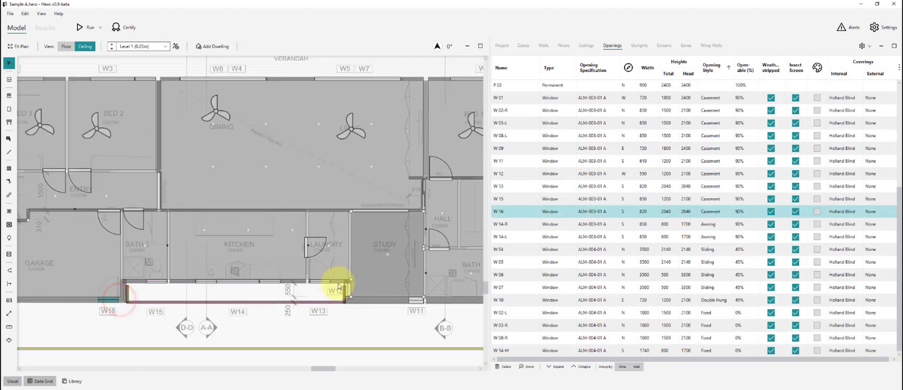
scroll(341, 283, up, 2)
ctrl+click(305, 281)
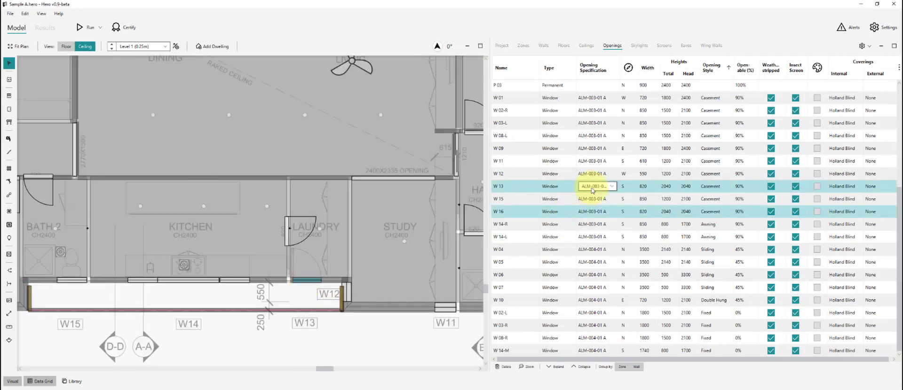
click(593, 187)
click(590, 210)
click(447, 346)
scroll(412, 329, down, 3)
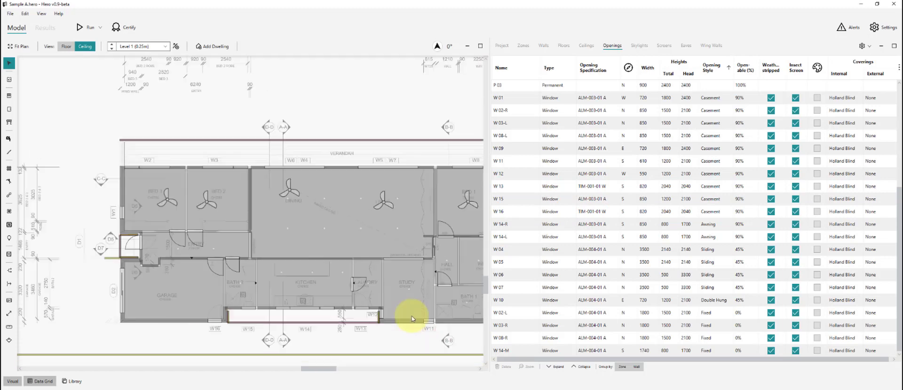
scroll(412, 319, down, 1)
scroll(390, 324, up, 1)
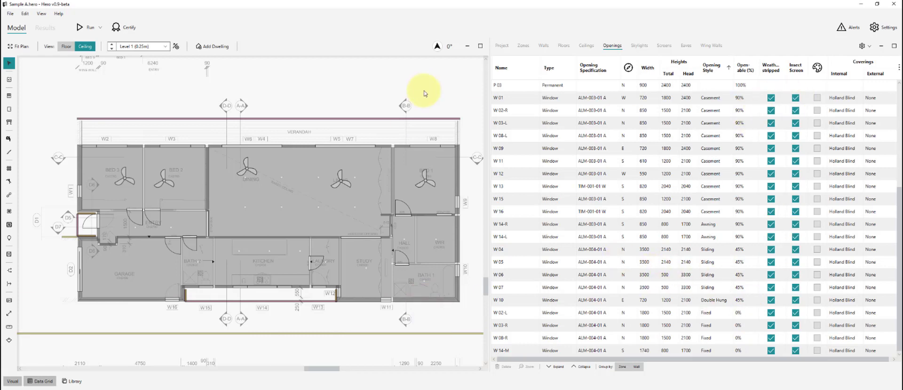
- Pan the window schedule PDF to read the weather-strip rating note
key(alt+Tab)
drag(518, 223, 514, 152)
drag(626, 285, 626, 277)
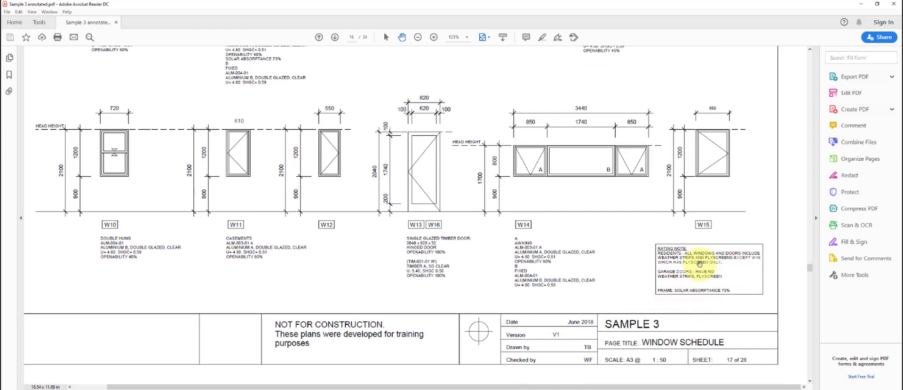
drag(735, 271, 737, 277)
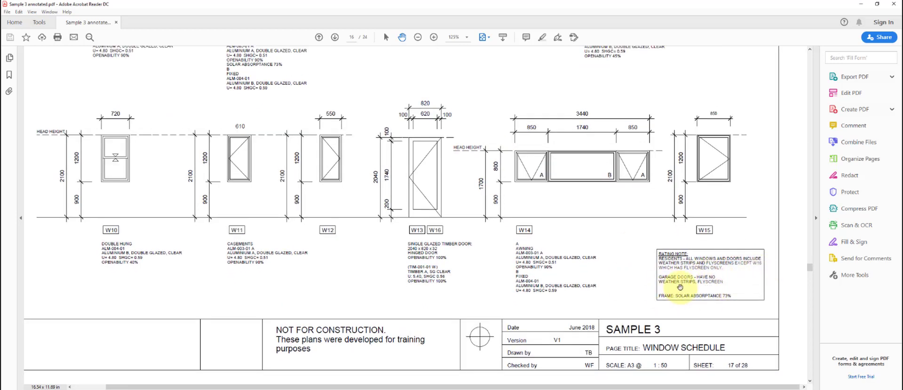
drag(679, 287, 681, 292)
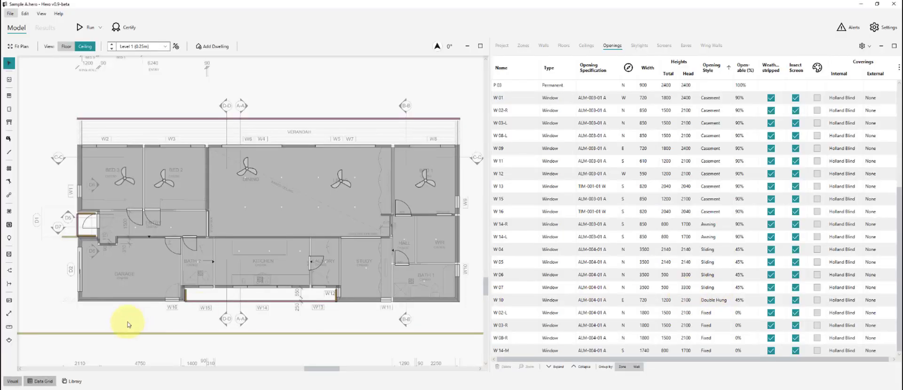
- Untick Weatherstripped for window W16 and return to the schedule PDF
click(170, 300)
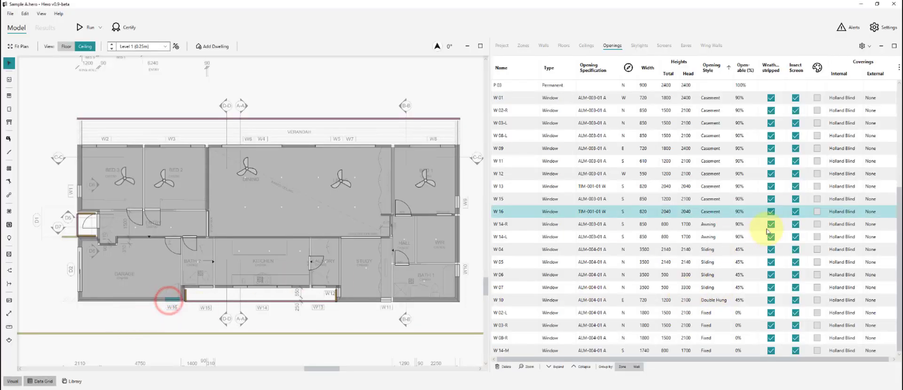
click(424, 323)
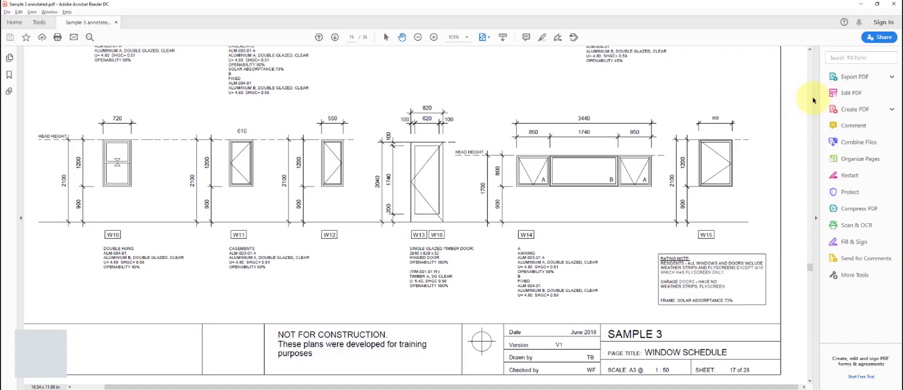
click(613, 209)
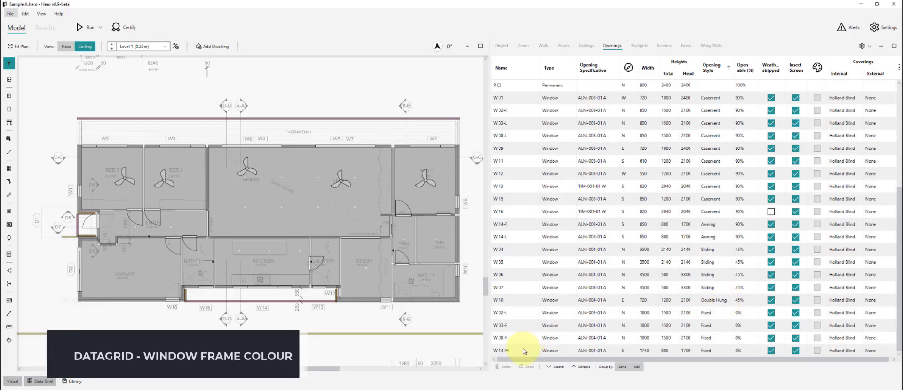
- Select window rows W 01 through W 14-M and set their frame colour to Monument
click(525, 350)
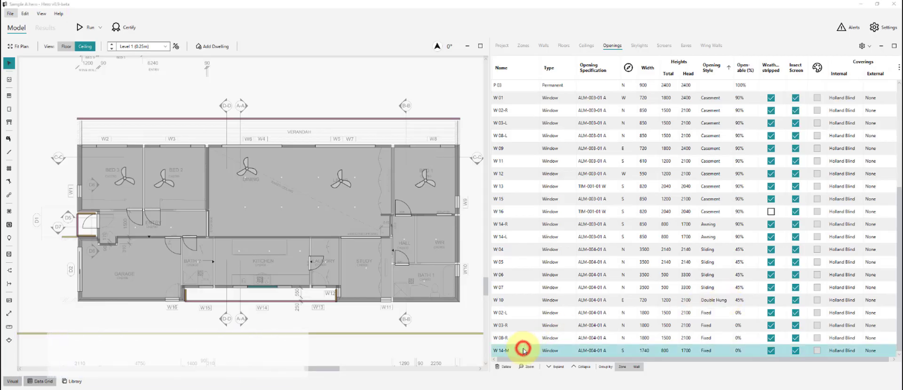
click(441, 307)
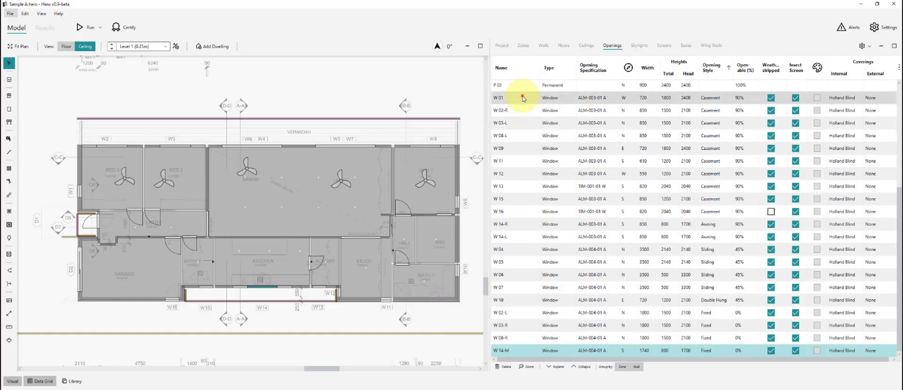
shift+click(520, 97)
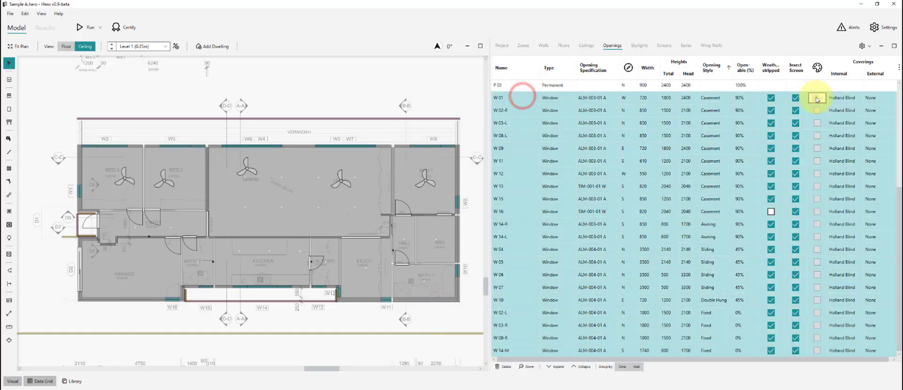
click(816, 98)
scroll(842, 169, down, 3)
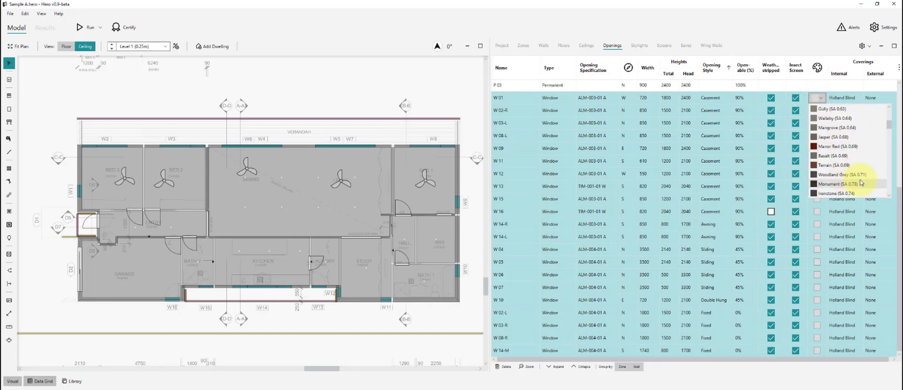
click(857, 158)
click(454, 91)
scroll(444, 178, down, 2)
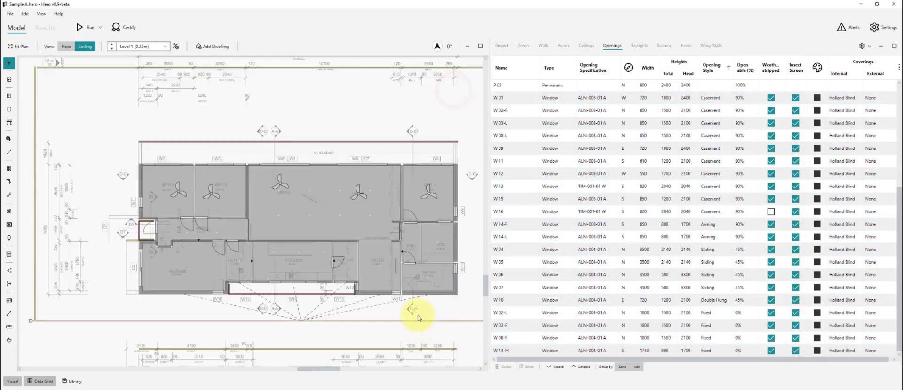
click(428, 310)
scroll(244, 332, down, 1)
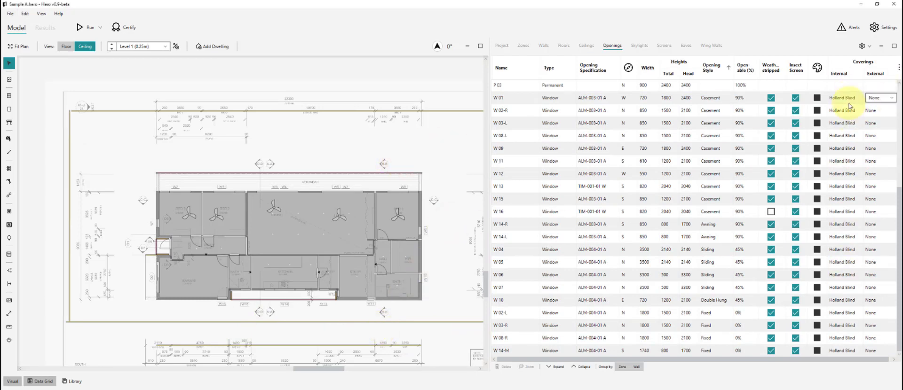
click(354, 142)
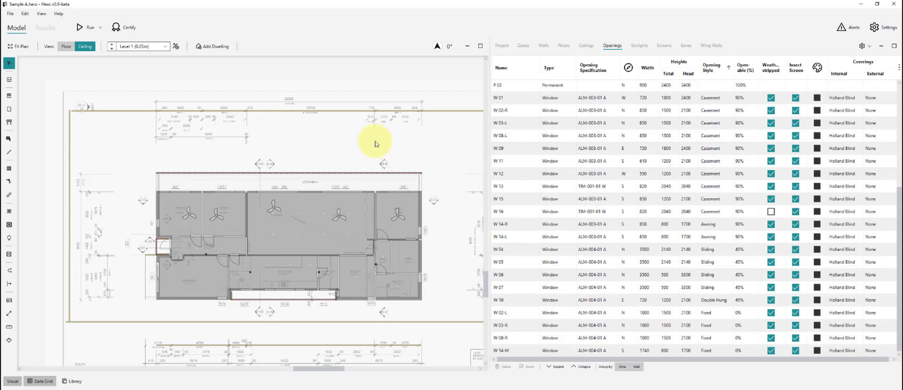
scroll(530, 210, up, 3)
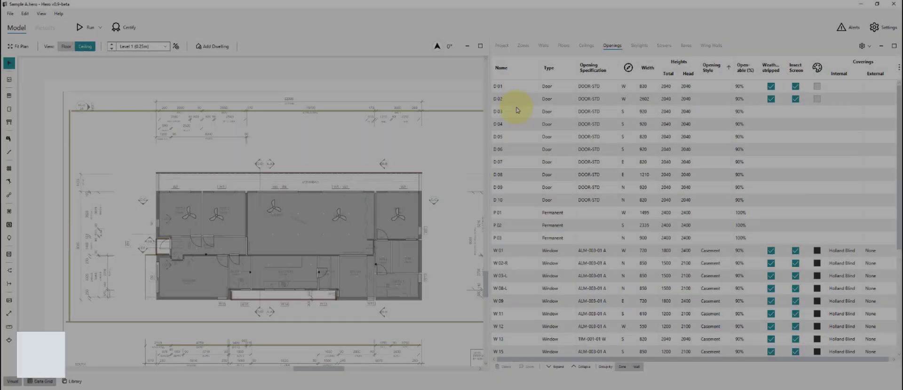
- Review sizes and specifications of doors D 03–D 10, leaving them unchanged
click(517, 112)
shift+click(519, 200)
double_click(691, 201)
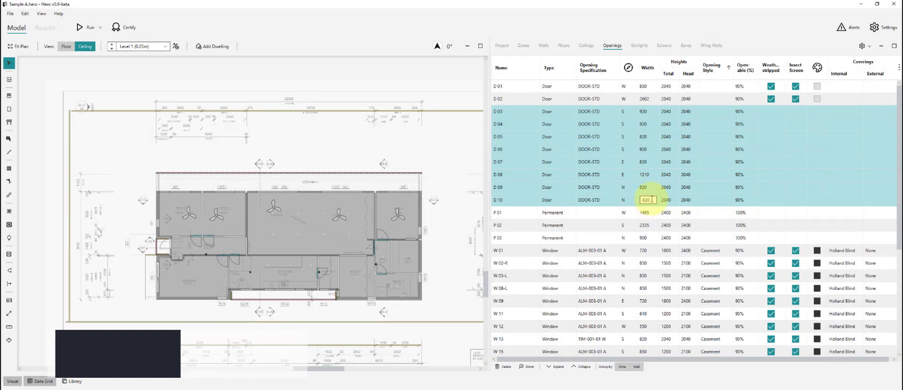
click(604, 140)
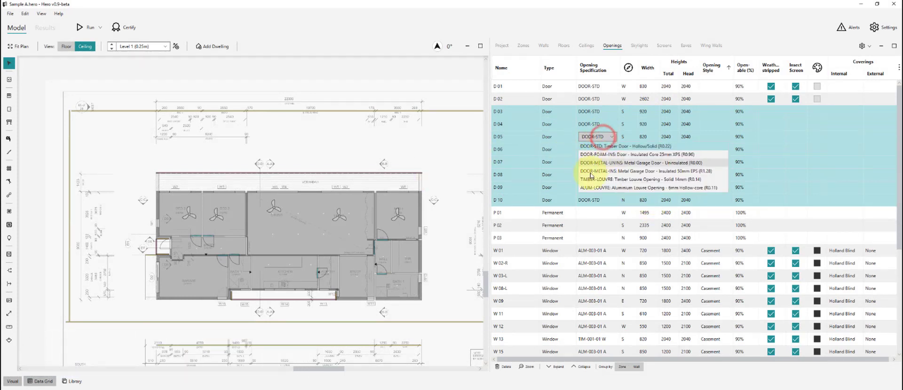
click(463, 165)
click(462, 164)
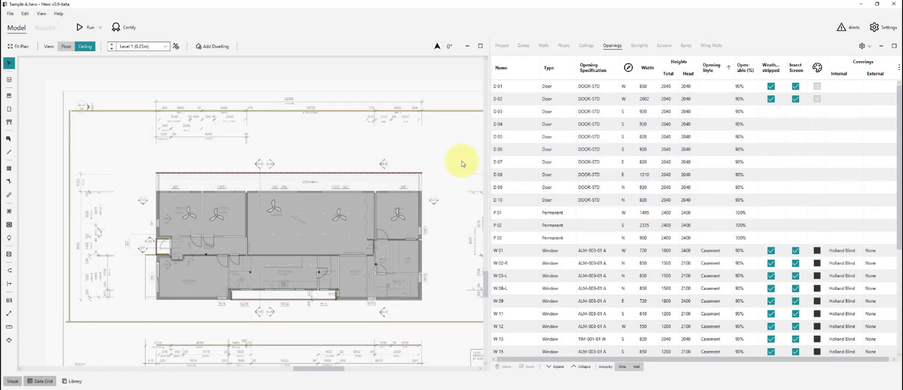
scroll(125, 238, up, 5)
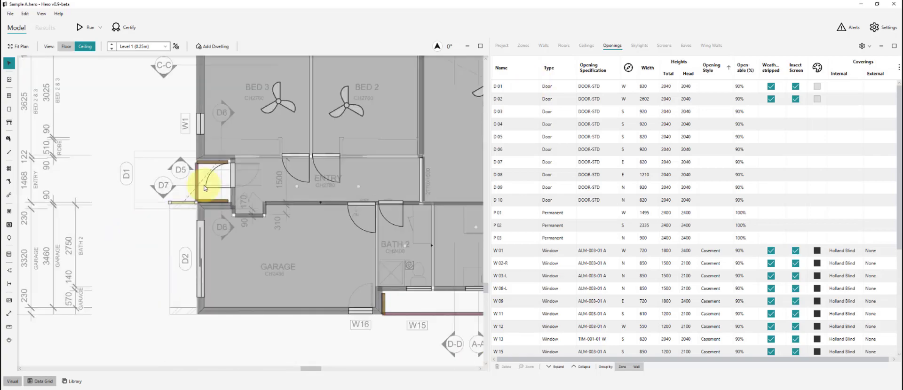
- Check entry door D1 on the plan and set D 01's width to 820
click(232, 176)
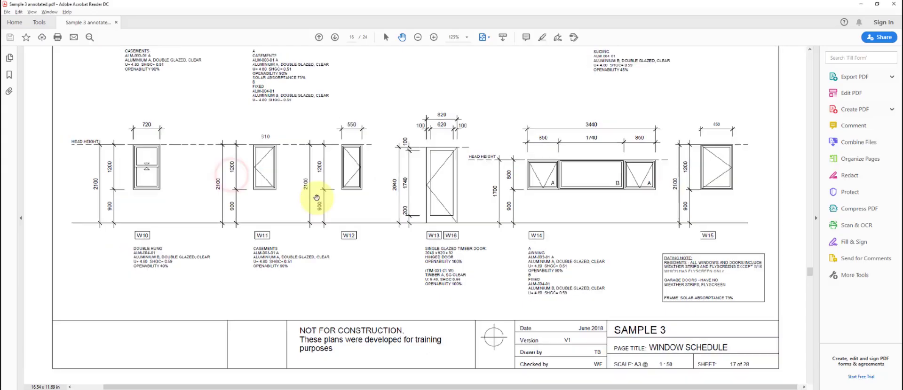
scroll(321, 188, down, 5)
ctrl+scroll(322, 186, up, 3)
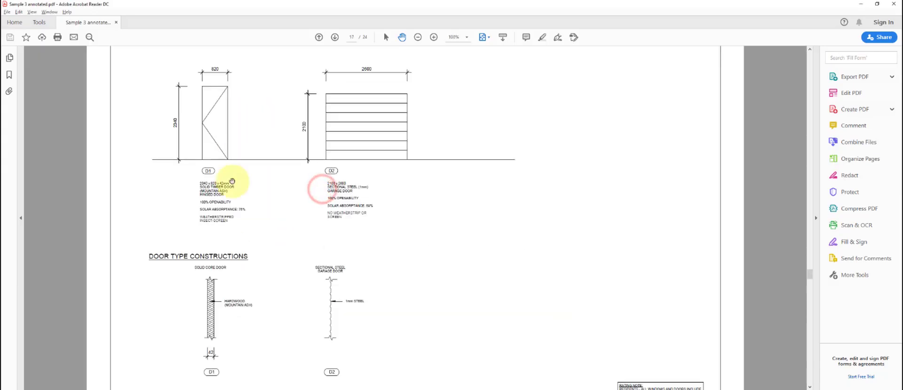
drag(226, 178, 223, 192)
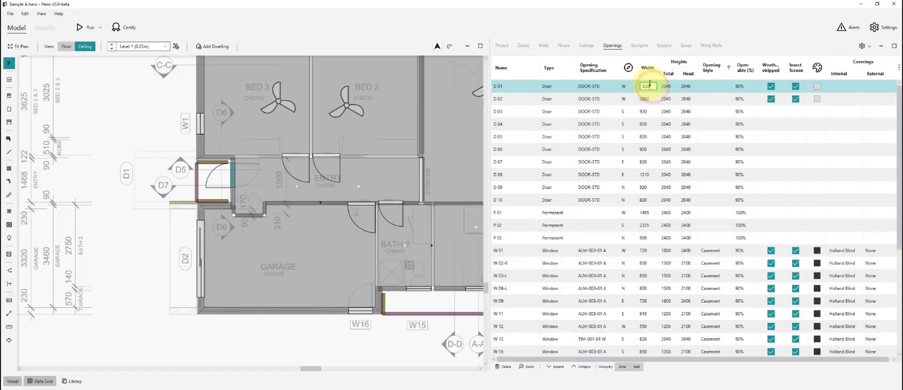
key(Return)
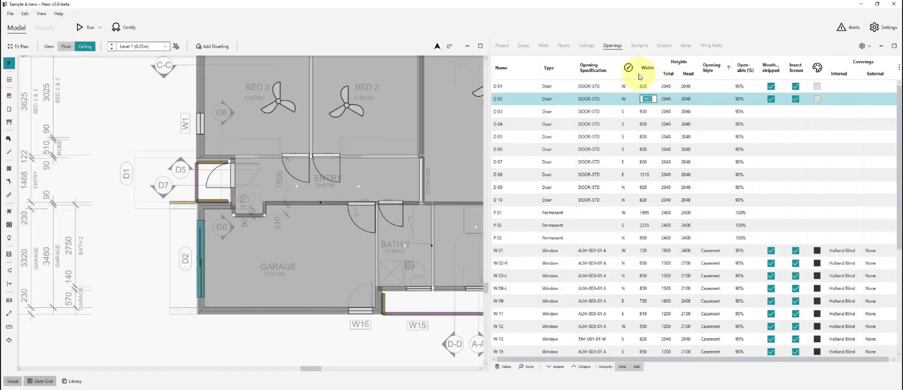
click(143, 121)
click(232, 178)
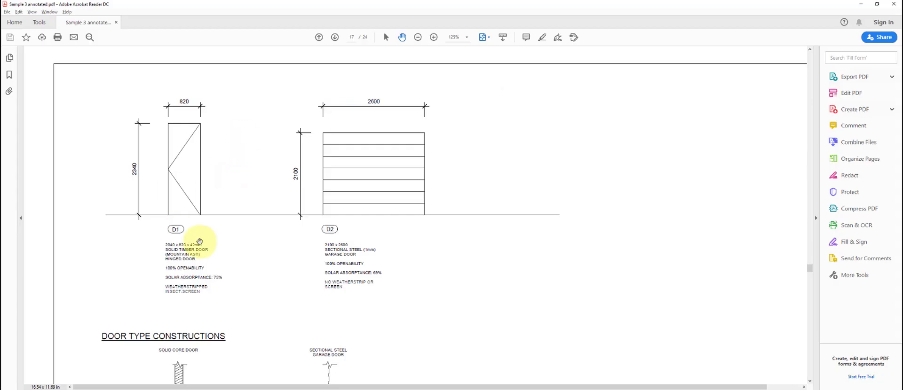
scroll(254, 252, down, 1)
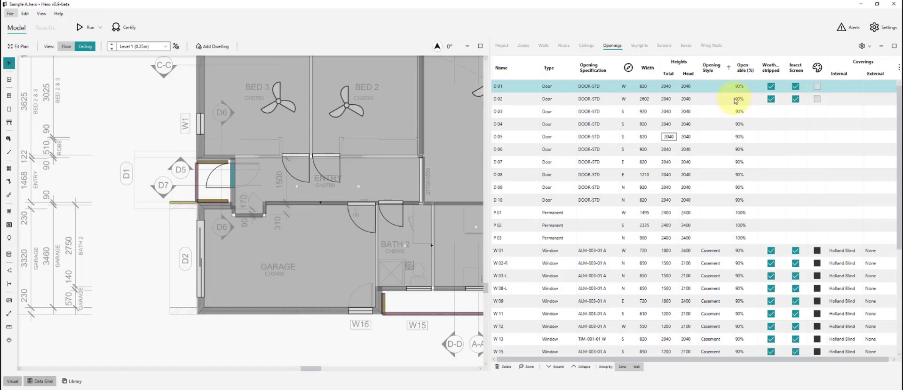
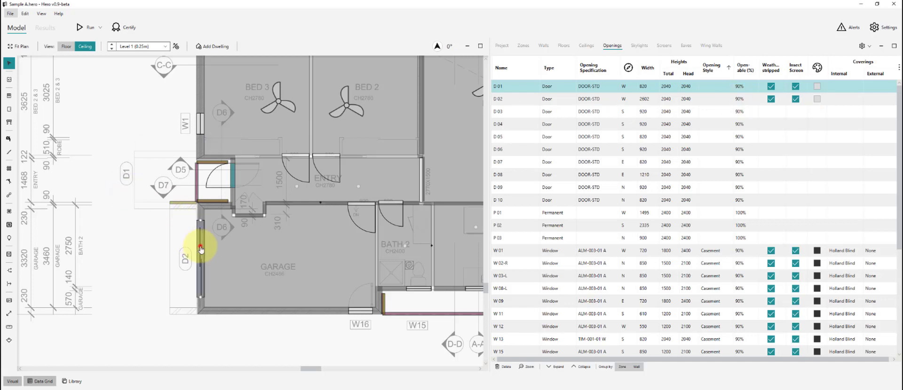
- Make door D 02 an uninsulated metal garage door (DOOR-METAL-UNINS)
click(600, 103)
click(600, 100)
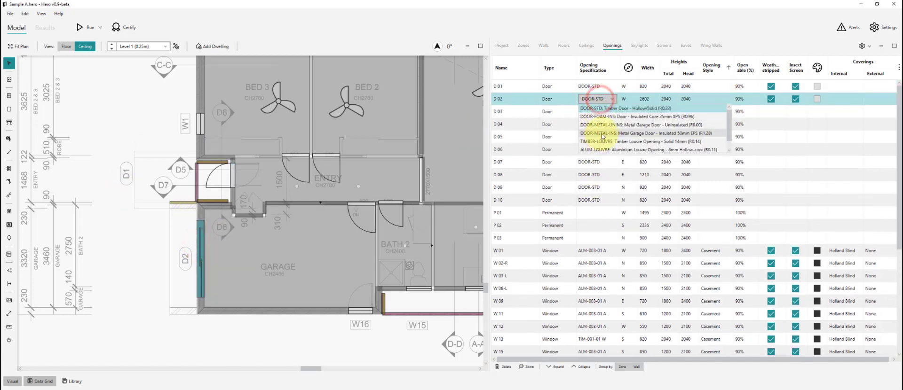
click(639, 125)
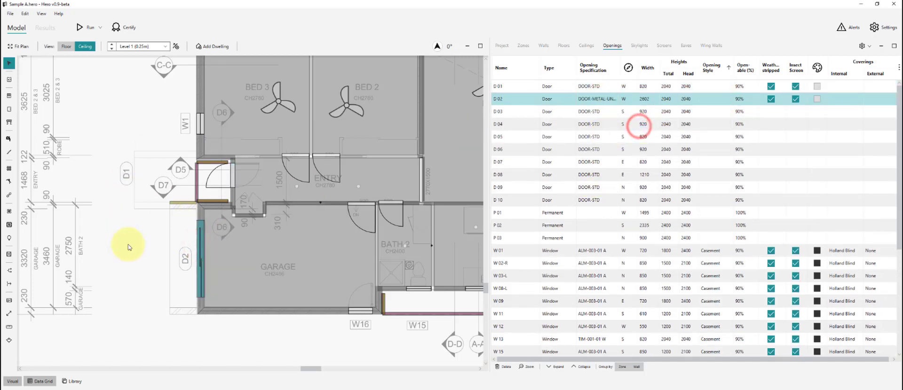
click(131, 250)
key(alt+Tab)
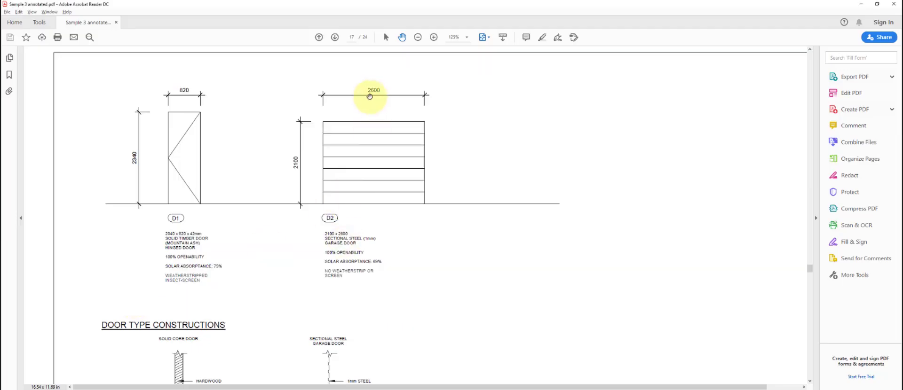
key(alt+Tab)
- Set D 02's total height to 2100
click(524, 97)
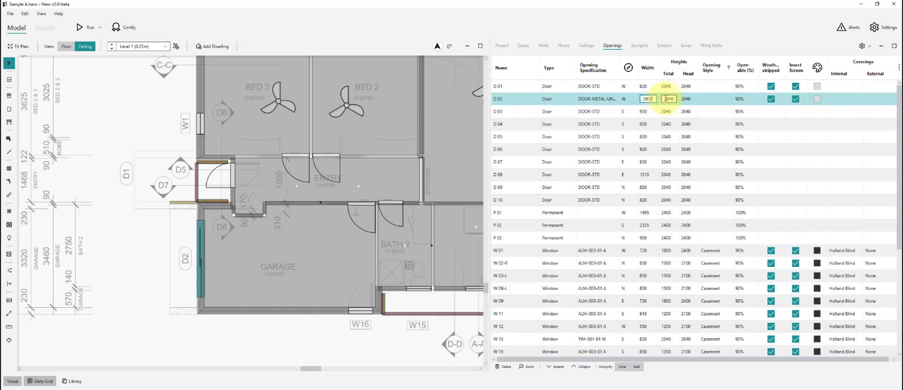
text(2100)
click(142, 228)
click(202, 234)
- Read the D1 and D2 door notes in the PDF door schedule
ctrl+click(233, 180)
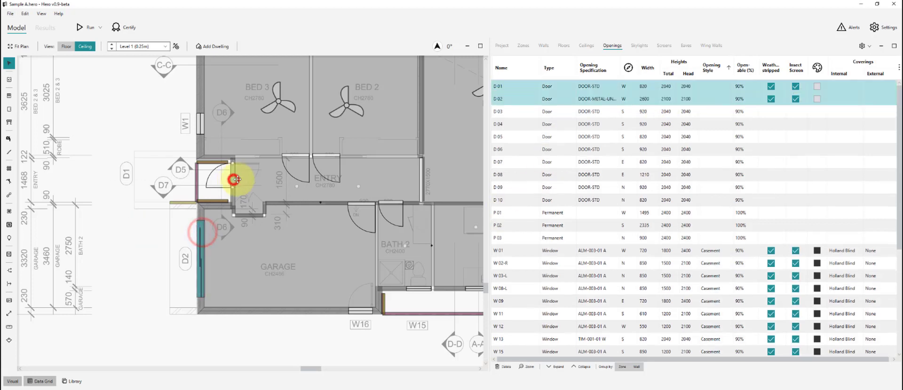
key(alt+Tab)
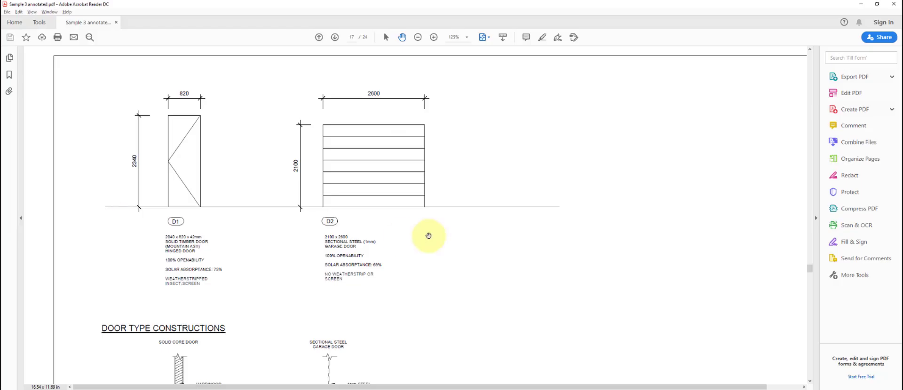
drag(429, 236, 428, 198)
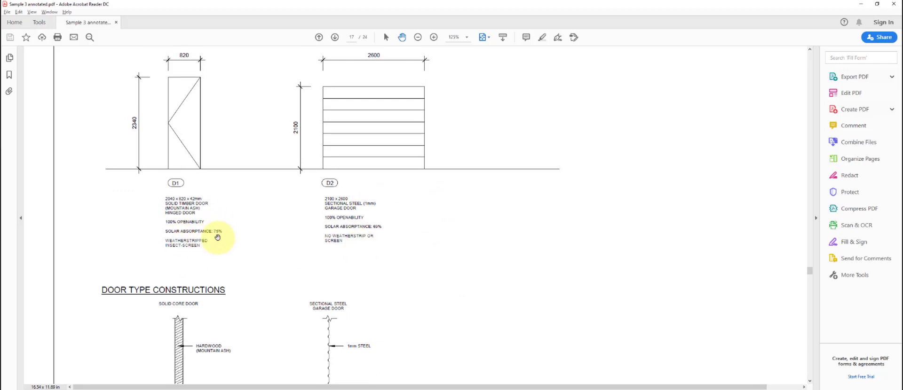
drag(212, 238, 219, 245)
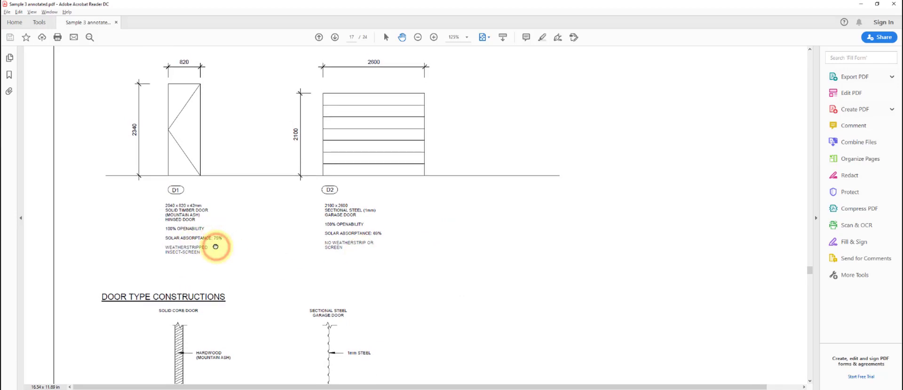
key(alt+Tab)
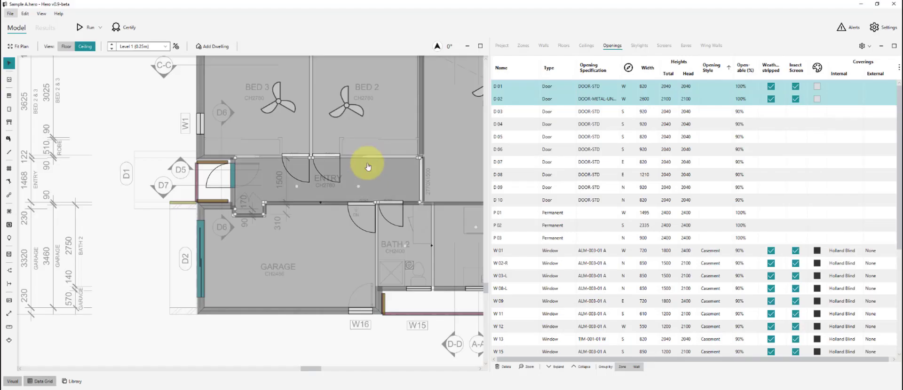
- Colour door D 01 olive and door D 02 grey
click(515, 87)
click(817, 86)
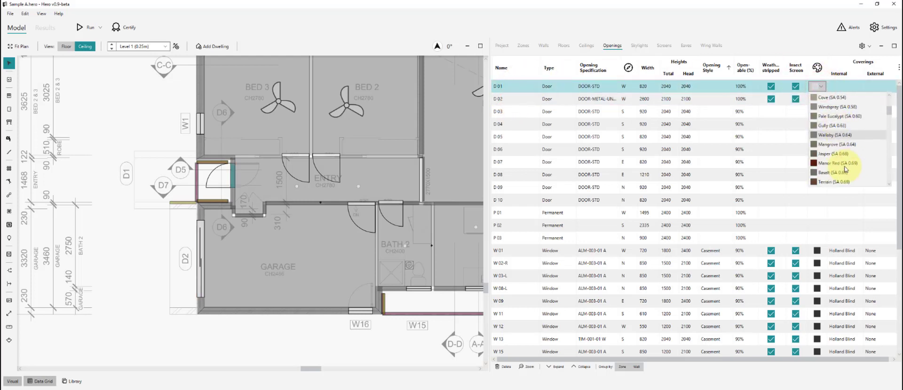
scroll(845, 169, down, 3)
click(864, 163)
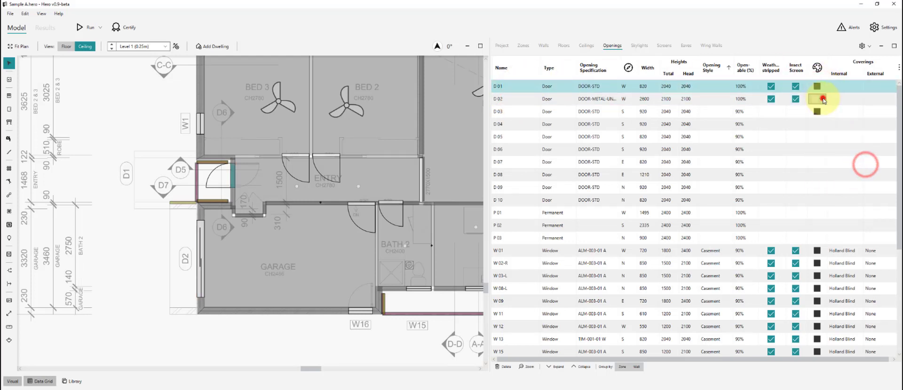
click(823, 99)
scroll(846, 160, down, 3)
click(847, 161)
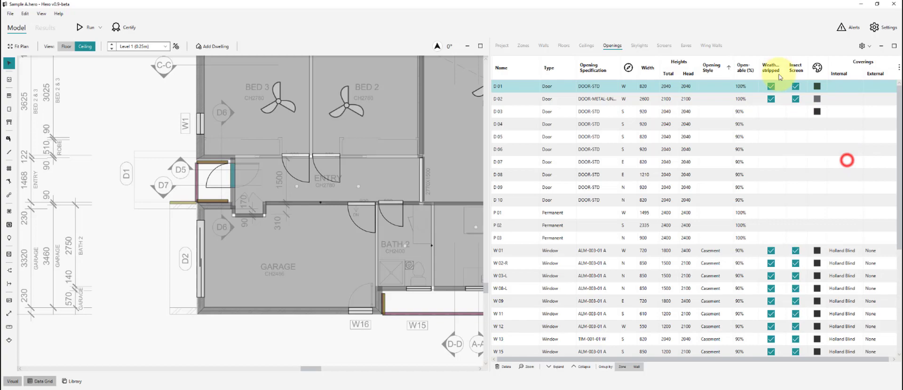
click(133, 244)
scroll(122, 256, down, 5)
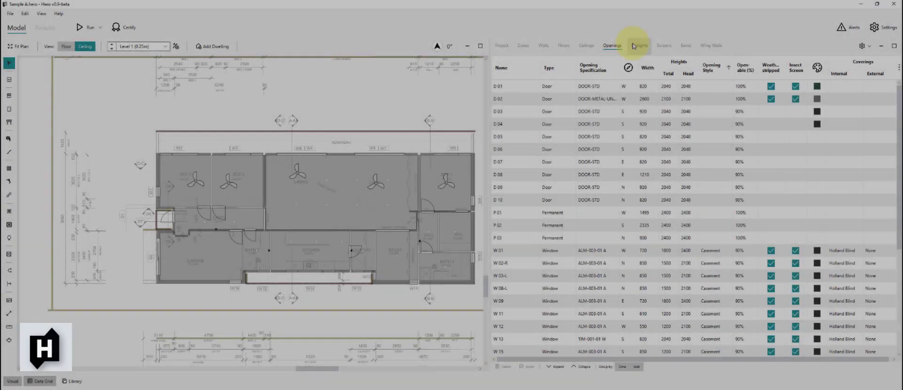
- Browse the Skylights and Screens tables
click(637, 43)
scroll(97, 215, down, 1)
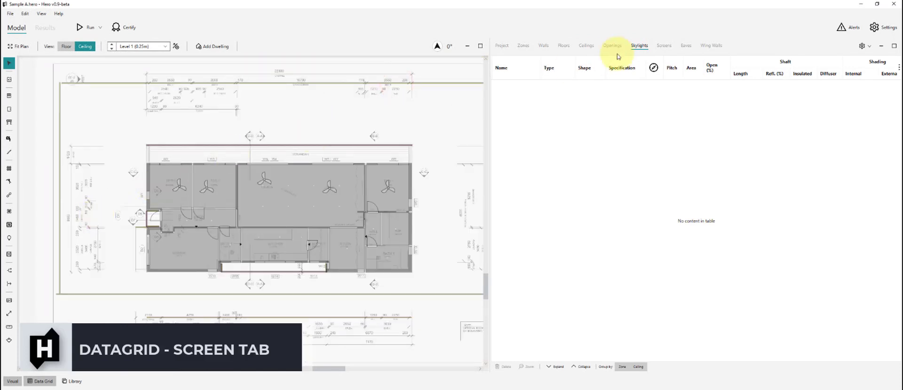
click(661, 49)
scroll(222, 136, down, 1)
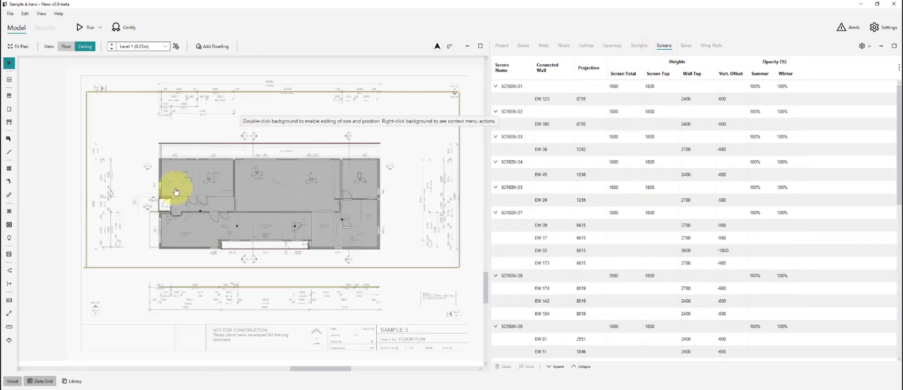
scroll(132, 233, up, 1)
scroll(177, 193, up, 2)
scroll(185, 171, up, 2)
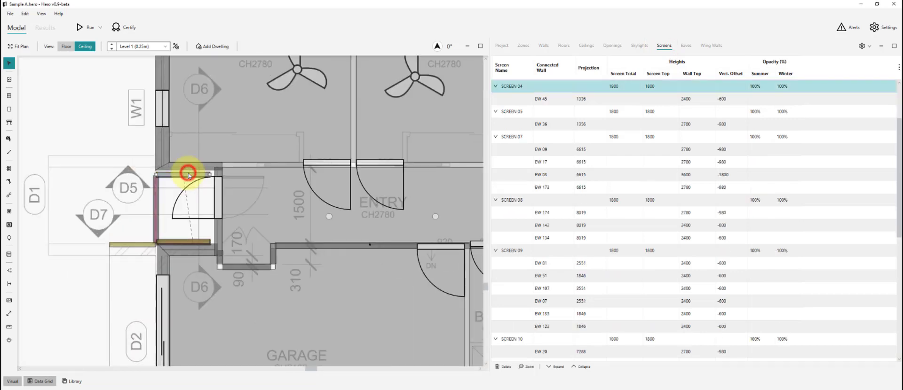
scroll(258, 155, up, 1)
- Inspect the eaves and screen beside the entry and the plan's bottom boundary line
click(258, 160)
click(276, 256)
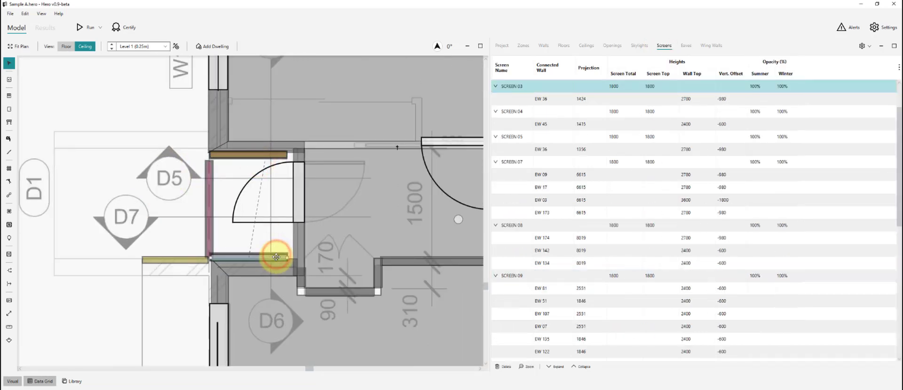
click(278, 255)
click(136, 198)
scroll(117, 187, down, 8)
click(370, 290)
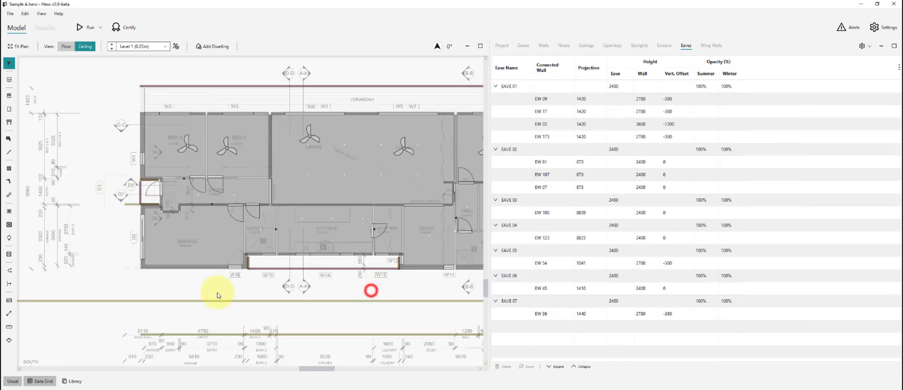
scroll(177, 284, down, 2)
scroll(344, 286, down, 2)
scroll(426, 288, up, 1)
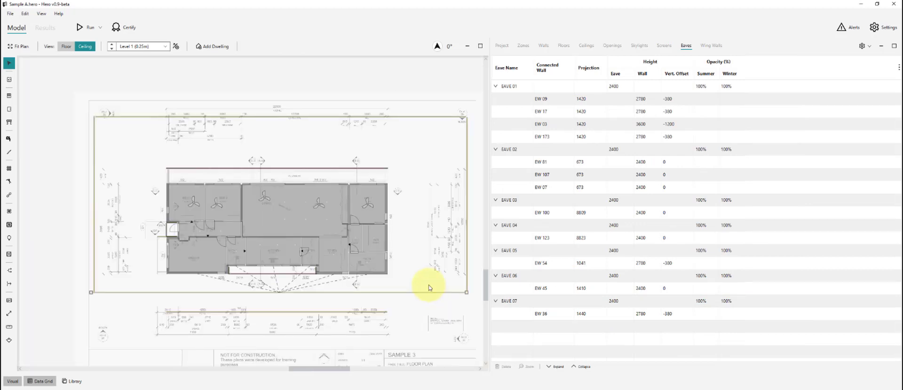
click(429, 291)
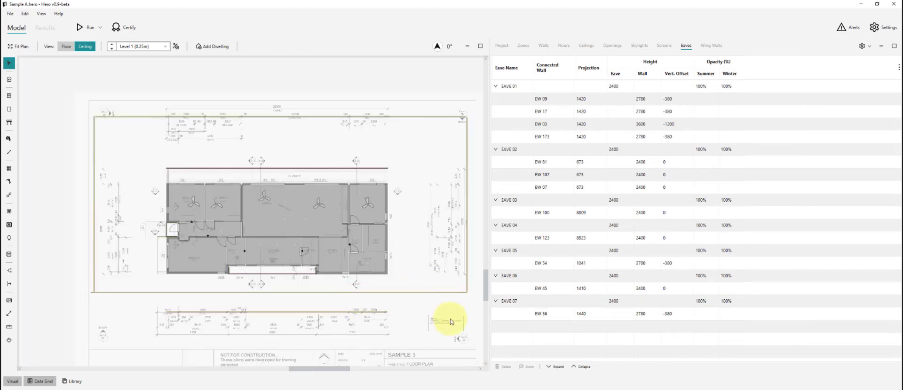
click(444, 306)
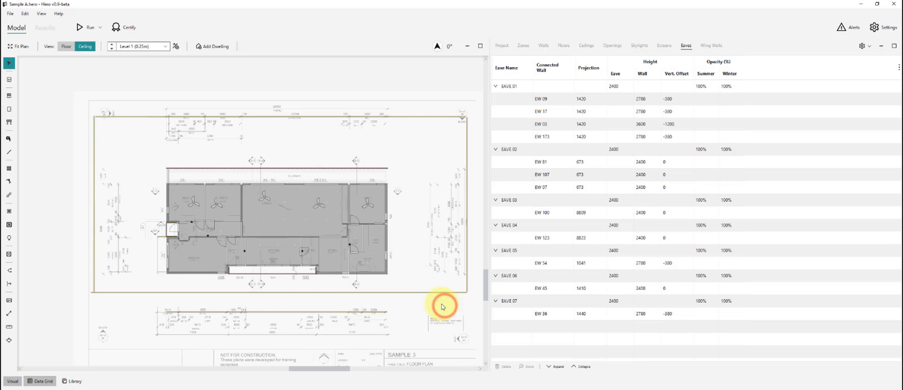
key(alt+Tab)
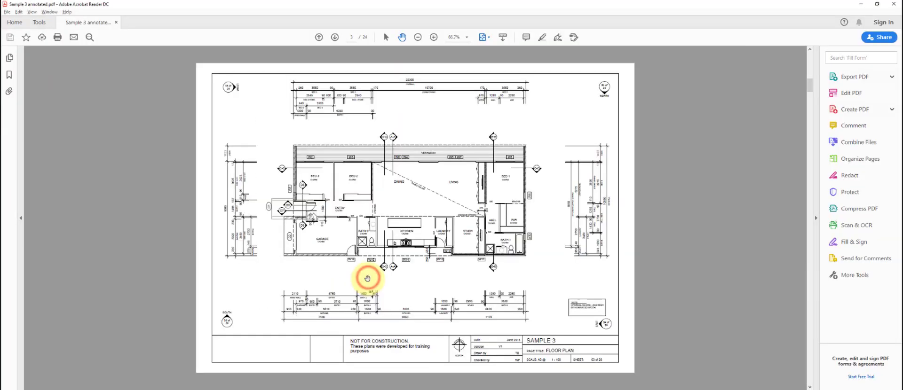
- Read the wall and ceiling heights on the page-5 south elevation in the PDF
click(403, 289)
scroll(449, 264, up, 3)
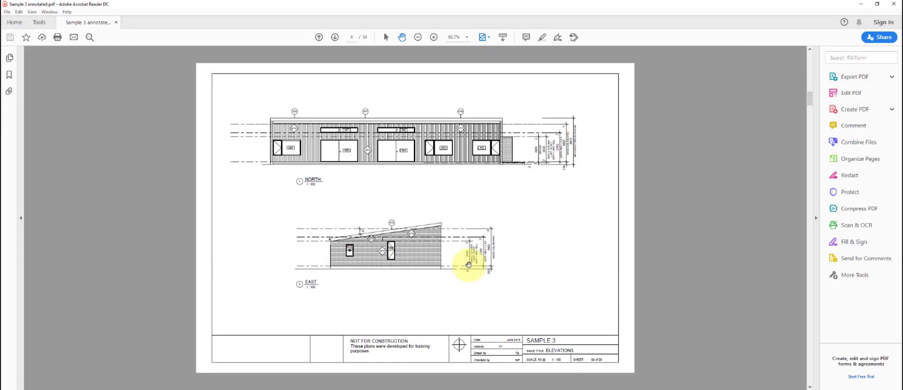
click(468, 207)
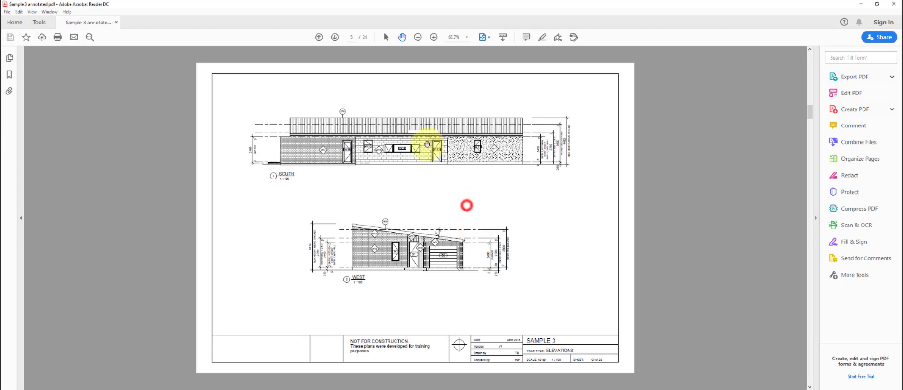
scroll(427, 144, up, 4)
drag(455, 172, 457, 196)
click(748, 219)
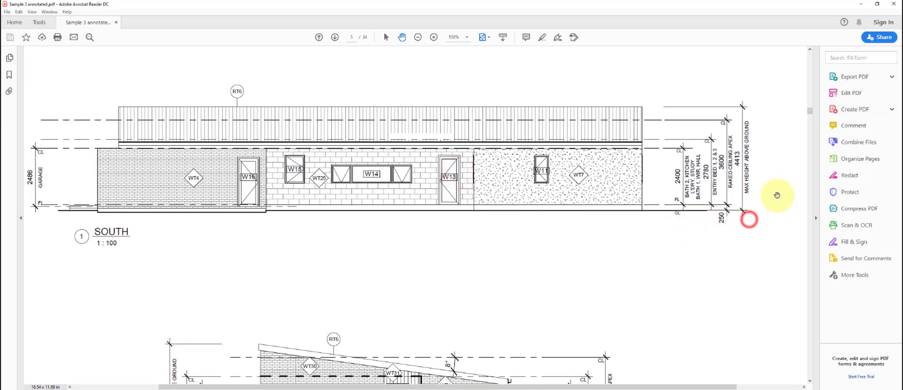
click(760, 222)
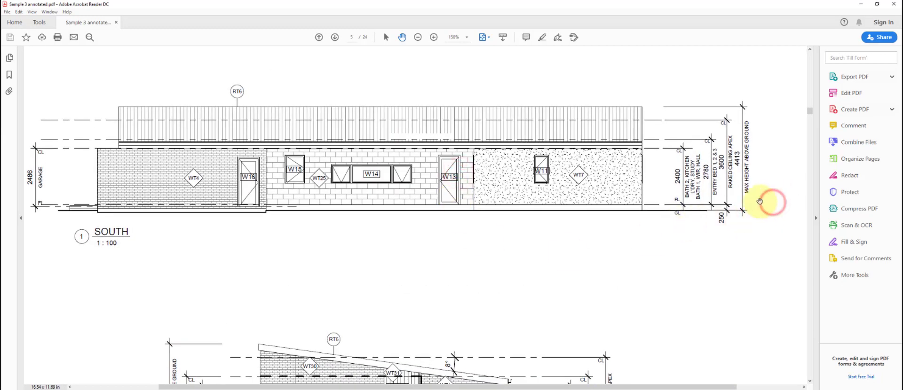
- Back in Hero, select the left screen on the plan
key(alt+Tab)
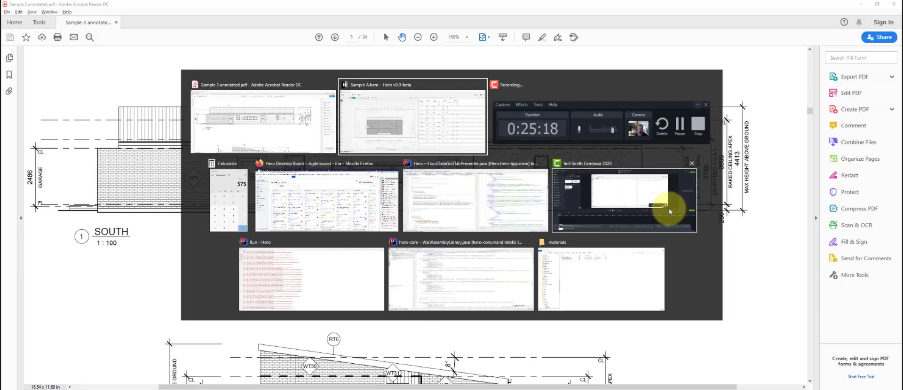
scroll(208, 227, up, 3)
click(197, 219)
scroll(197, 219, down, 2)
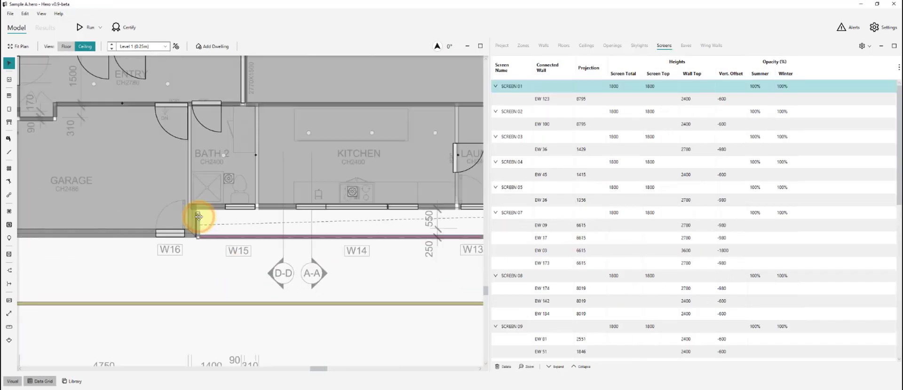
- Check the PDF section and set SCREEN 03's total height to 2935
scroll(469, 220, up, 3)
click(449, 223)
click(630, 111)
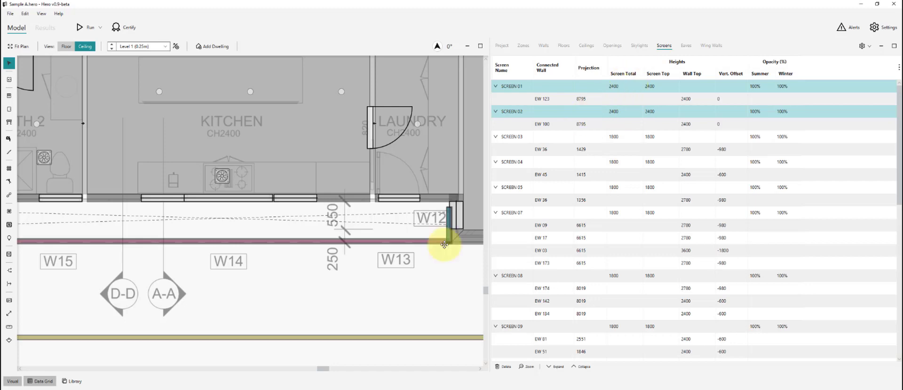
click(439, 262)
scroll(262, 258, down, 3)
scroll(141, 191, up, 3)
key(alt+Tab)
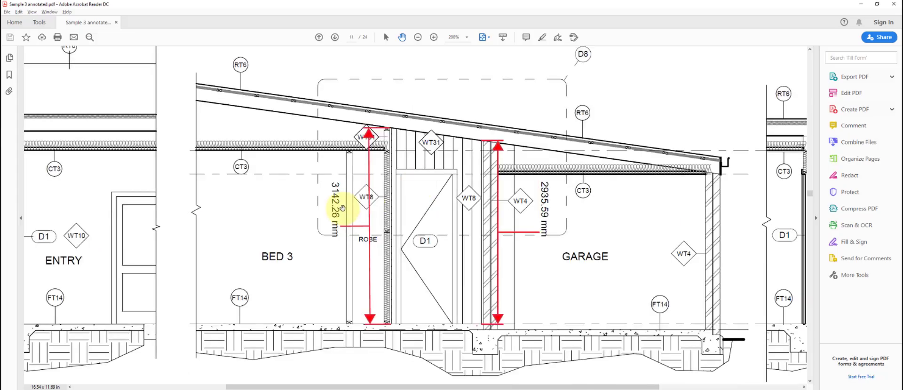
mouse_move(339, 207)
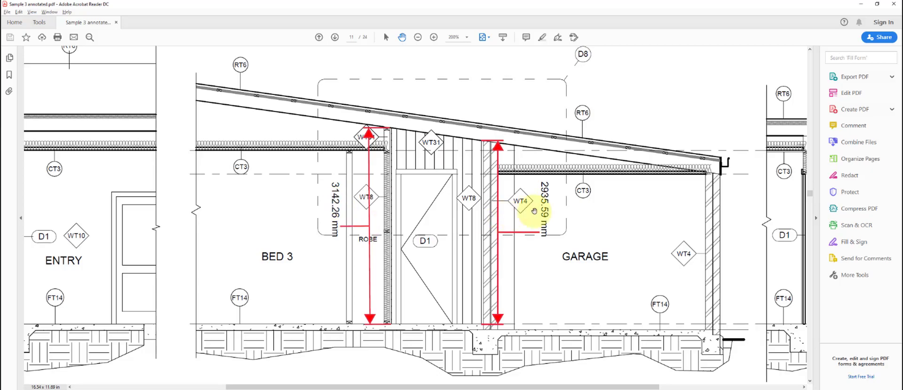
key(alt+Tab)
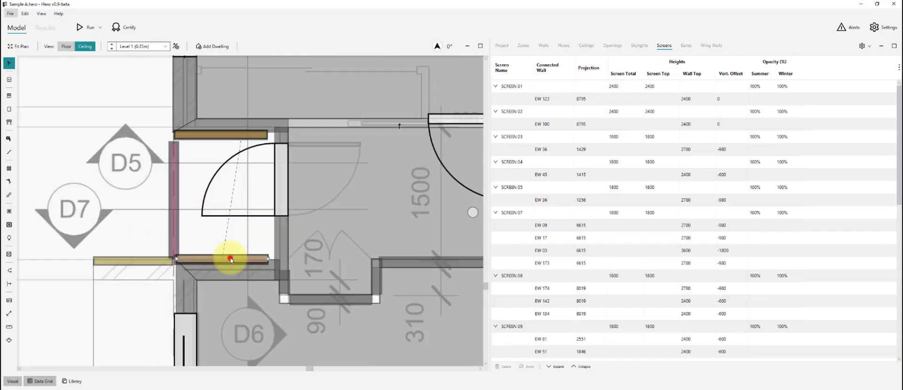
click(230, 259)
key(Return)
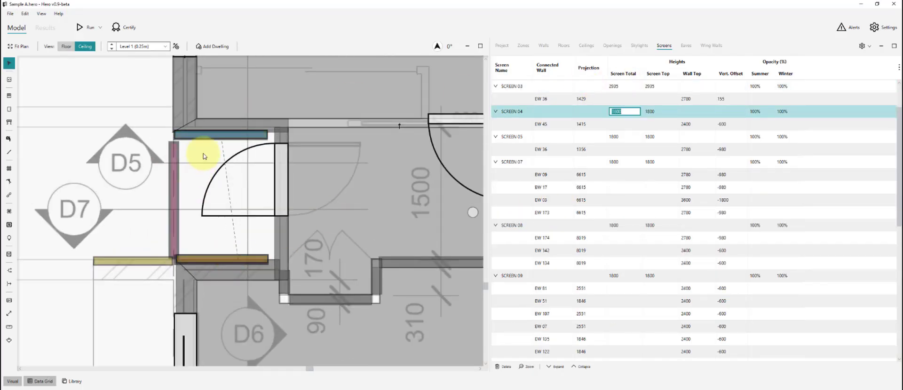
click(203, 153)
- Update SCREEN 04's total height from the PDF section measurement
click(212, 135)
key(alt+Tab)
key(alt+Tab)
click(638, 85)
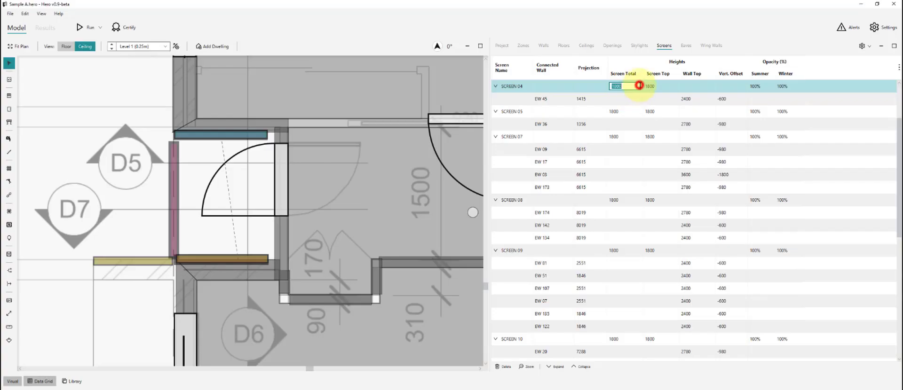
text(31)
key(Return)
click(256, 168)
- Set SCREEN 05's total height to 2310 per the PDF section
click(145, 261)
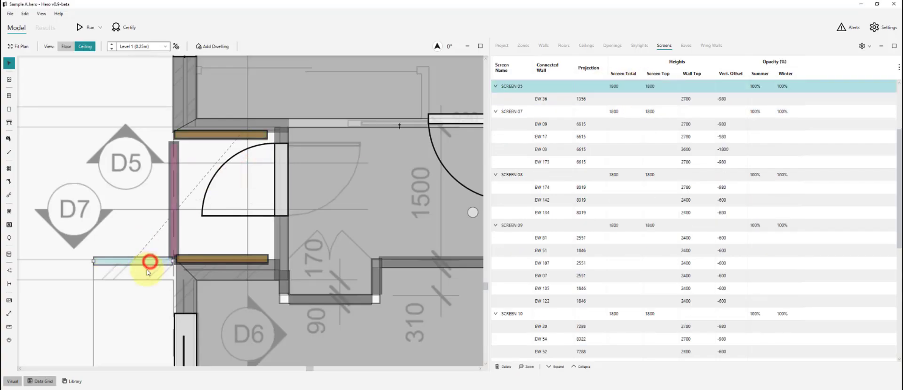
key(alt+Tab)
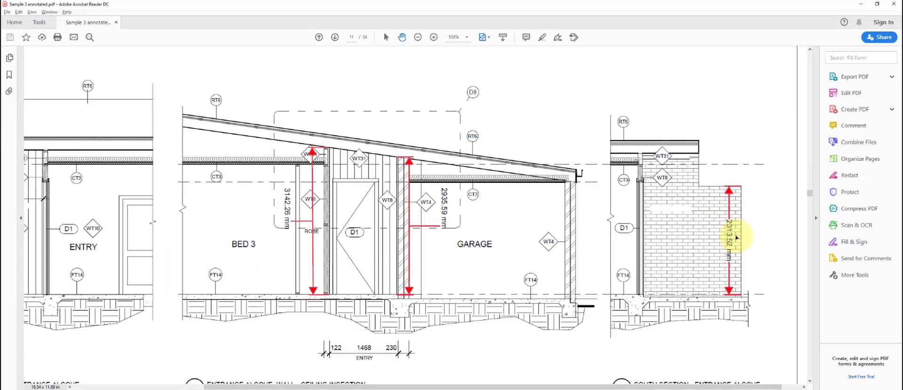
mouse_move(732, 238)
key(alt+Tab)
click(626, 85)
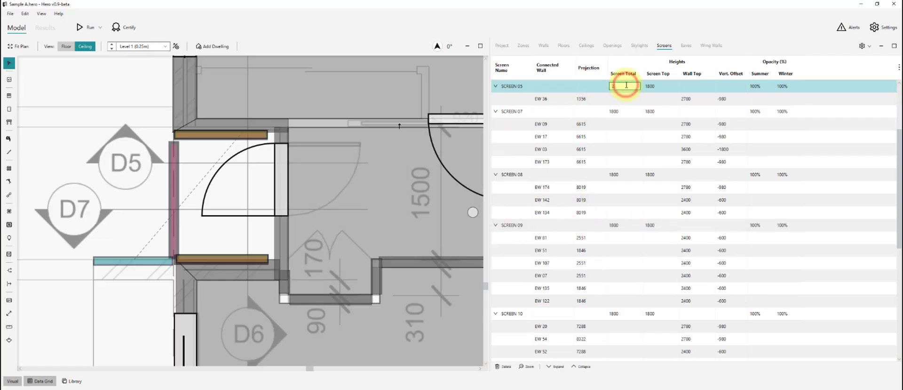
text(2301)
key(Return)
click(141, 201)
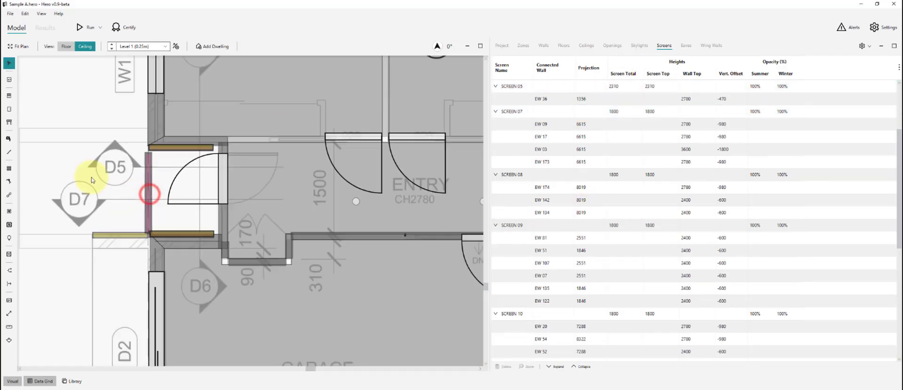
scroll(127, 282, down, 6)
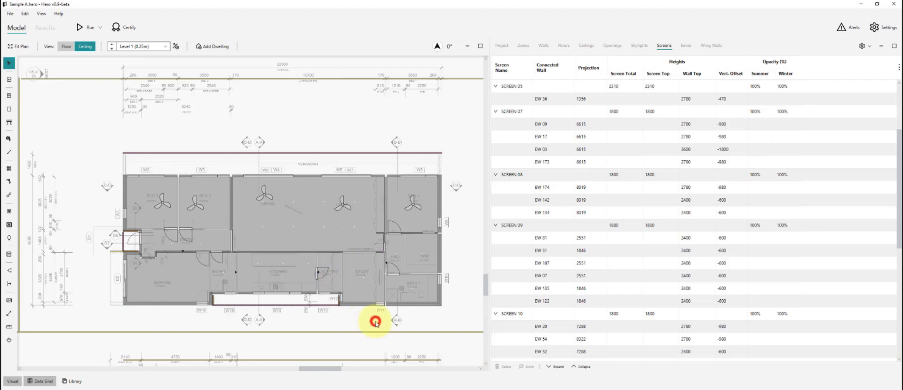
- Select the boundary screens and set SCREEN 10's total height to 2000
scroll(111, 254, down, 3)
drag(397, 123, 464, 173)
drag(407, 306, 426, 332)
drag(58, 183, 107, 203)
click(643, 87)
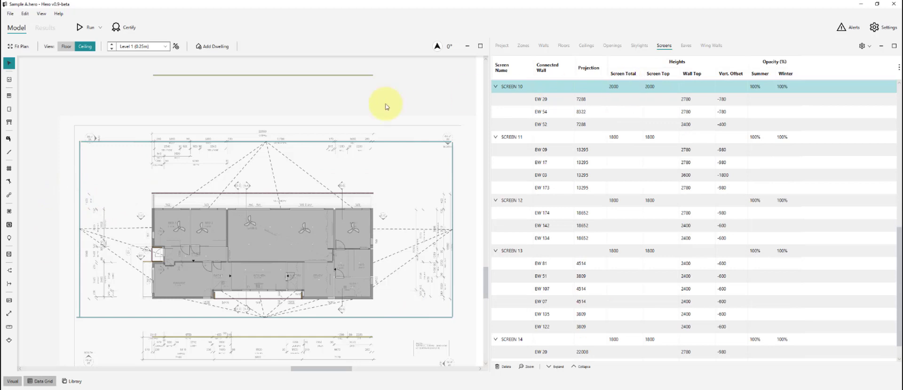
click(660, 86)
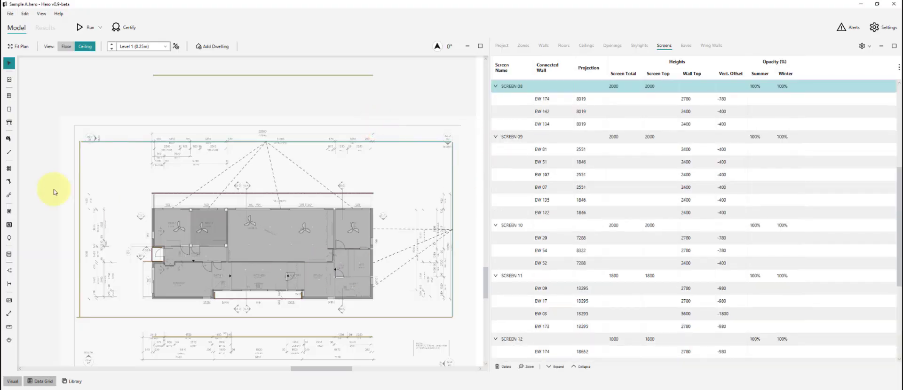
click(43, 180)
- Add the Screen Base column to the Screens grid and edit SCREEN 09's values
click(111, 308)
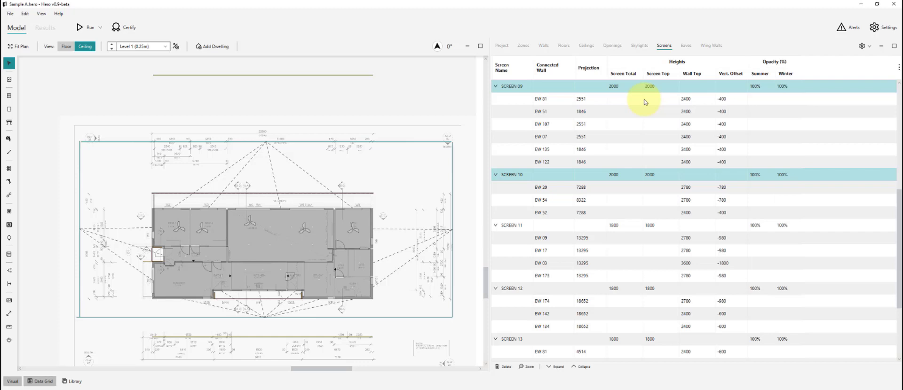
click(898, 67)
click(860, 141)
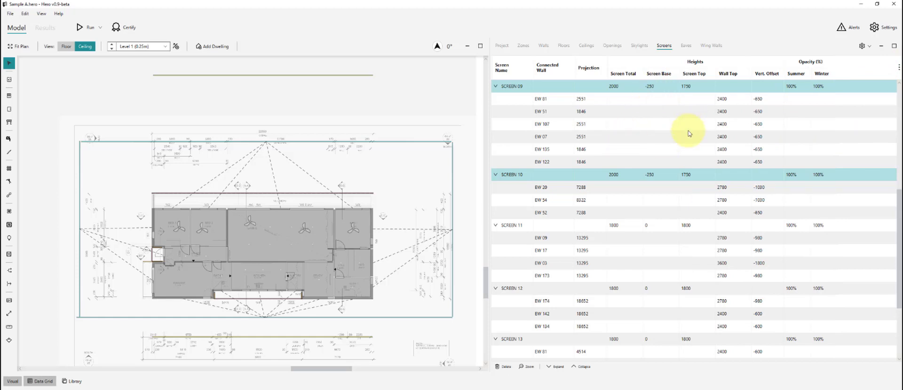
click(689, 87)
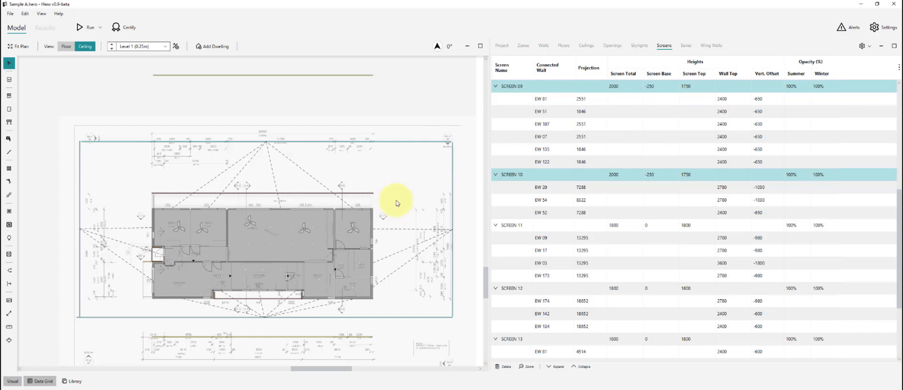
click(296, 97)
- Inspect the screen running along the W12 window on the plan
scroll(276, 311, up, 5)
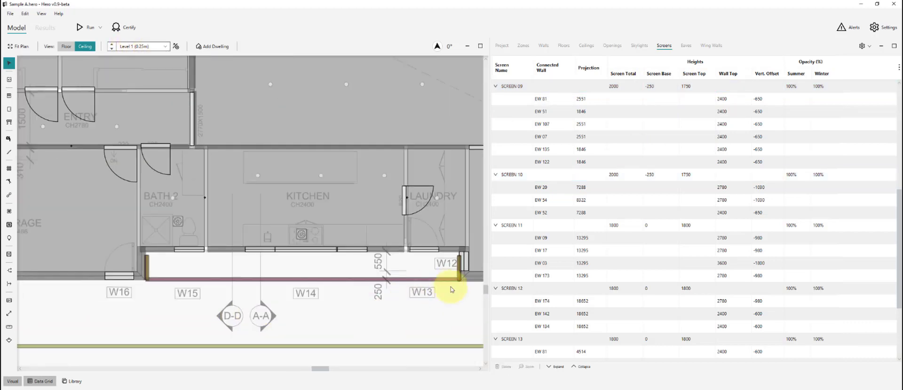
click(458, 267)
scroll(167, 257, up, 3)
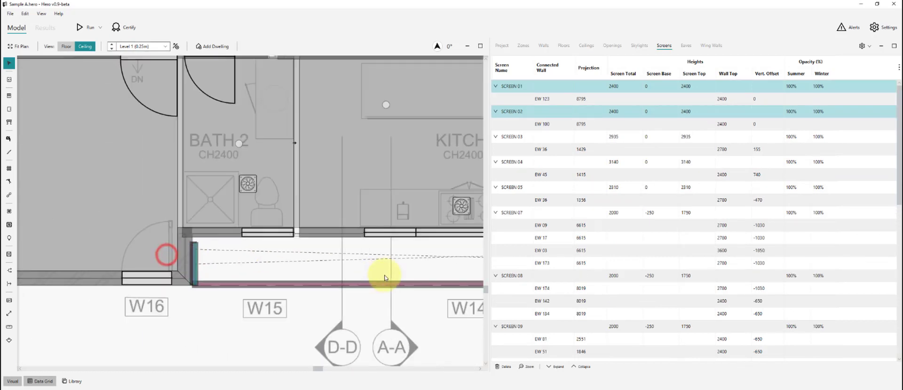
scroll(282, 220, down, 6)
scroll(347, 279, down, 3)
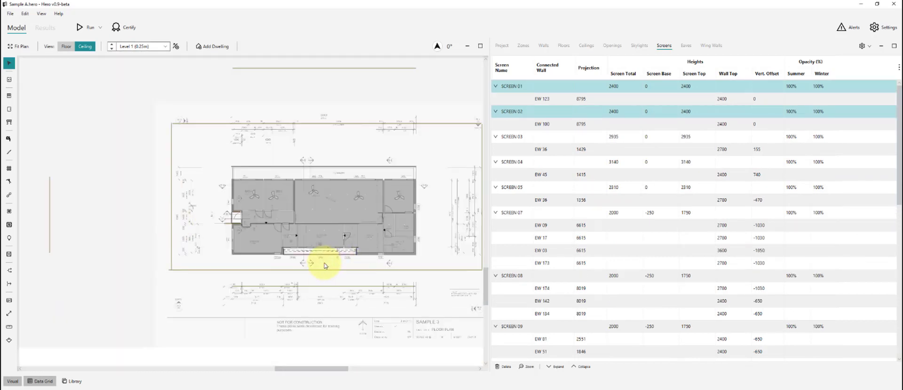
click(269, 262)
scroll(276, 242, down, 3)
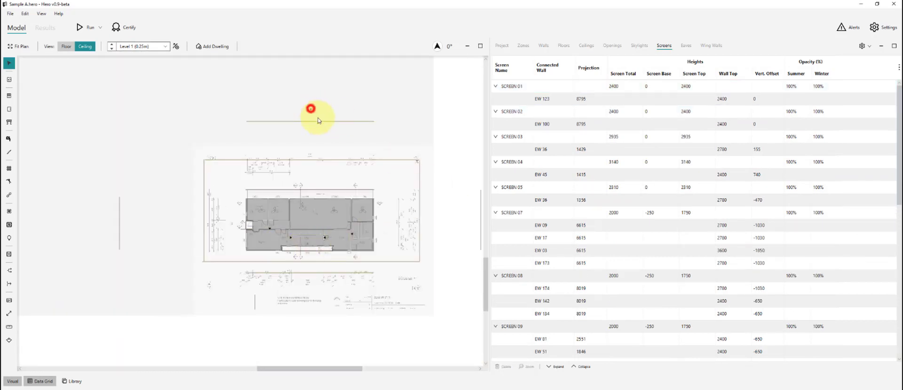
- Give boundary screens SCREEN 11 to SCREEN 14 a base of -250
click(318, 121)
ctrl+click(440, 197)
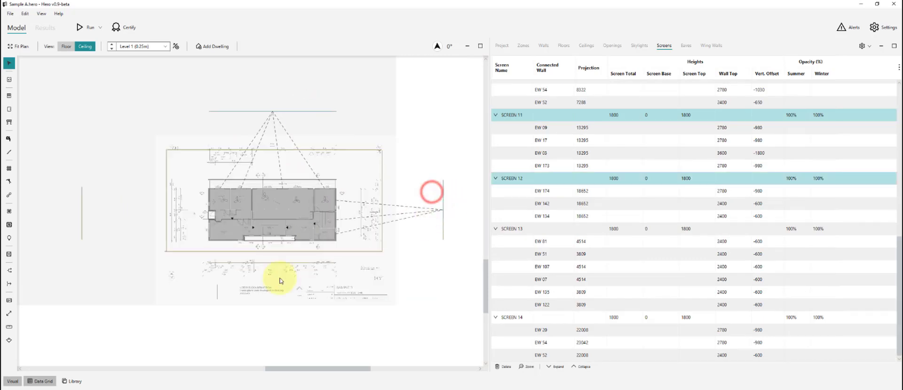
ctrl+click(261, 260)
ctrl+click(82, 201)
click(659, 228)
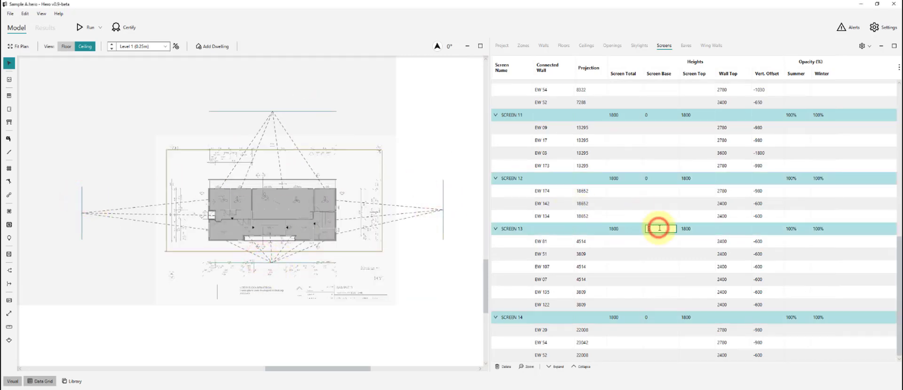
text(-250)
key(Return)
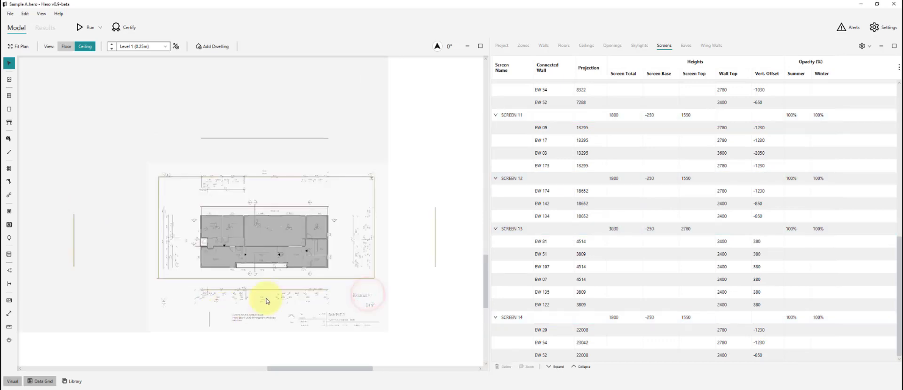
- Average 3030 and 4410 in Calculator to get SCREEN 12 and 14's total height
drag(426, 229, 441, 236)
ctrl+click(79, 237)
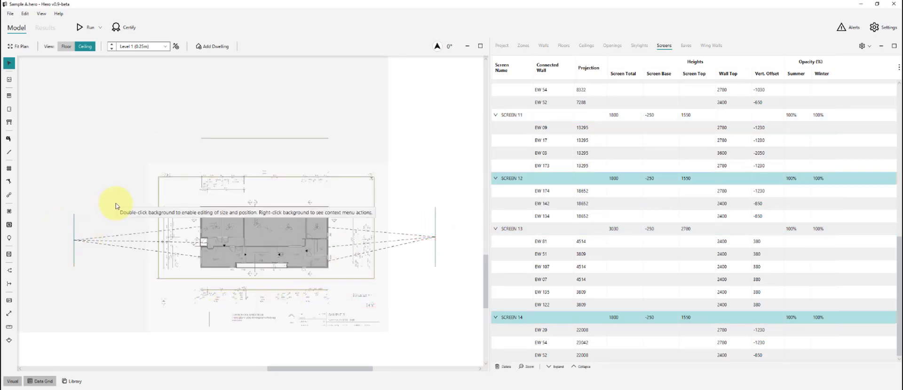
key(alt+Tab)
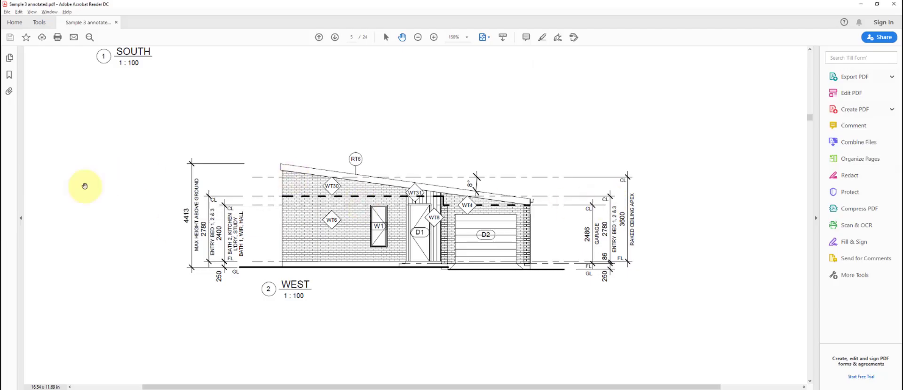
click(1, 207)
text(3030+44)
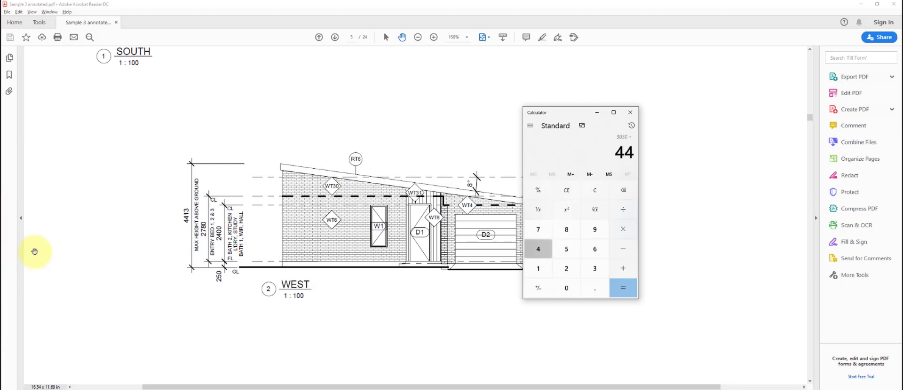
text(10)
key(Return)
text(/2)
key(Return)
key(alt+Tab)
double_click(631, 179)
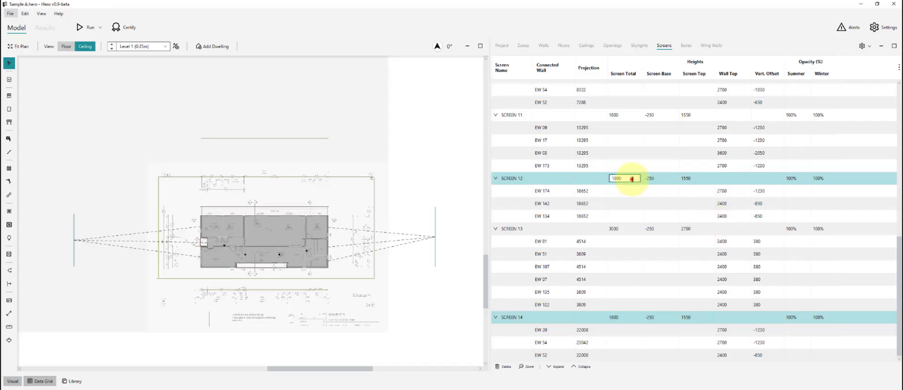
click(409, 119)
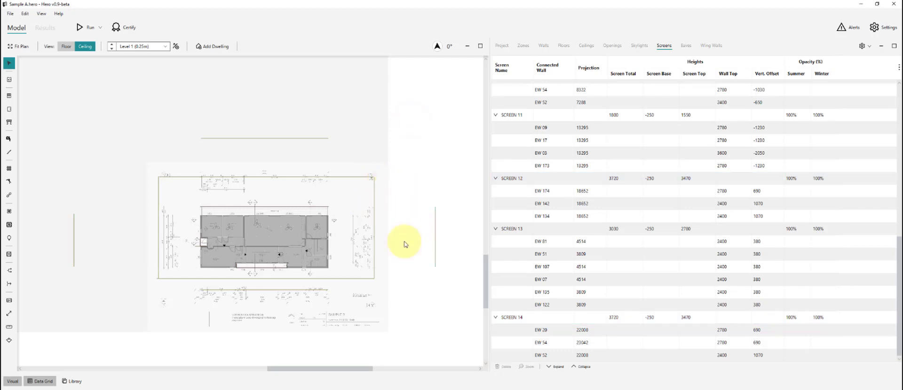
scroll(404, 268, up, 1)
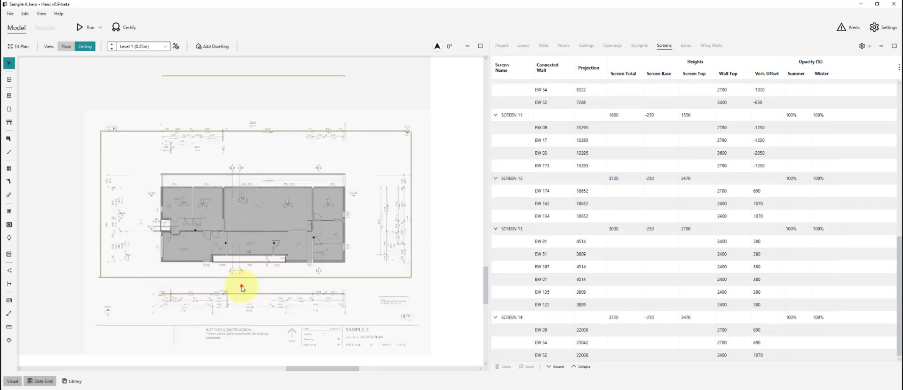
scroll(239, 284, up, 2)
click(212, 275)
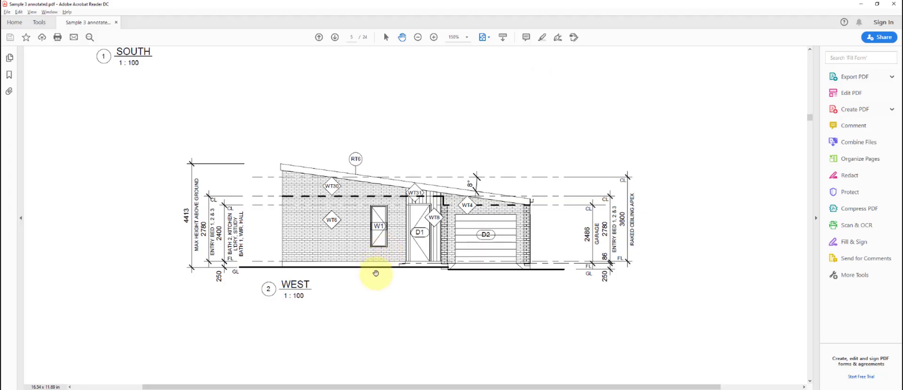
scroll(373, 272, down, 3)
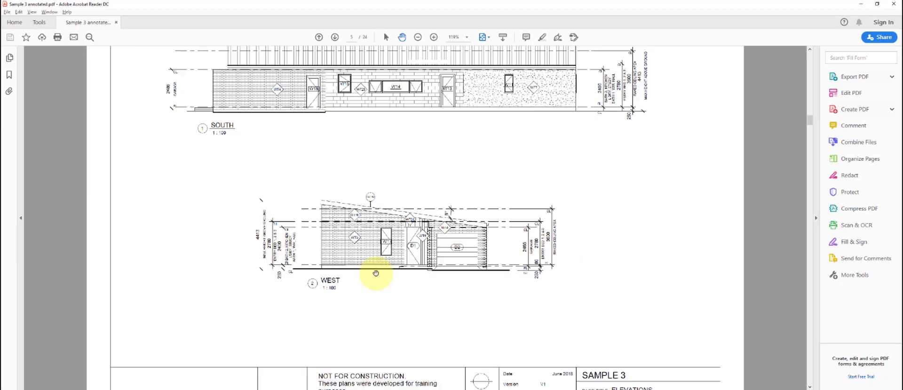
scroll(377, 280, up, 3)
scroll(380, 287, up, 5)
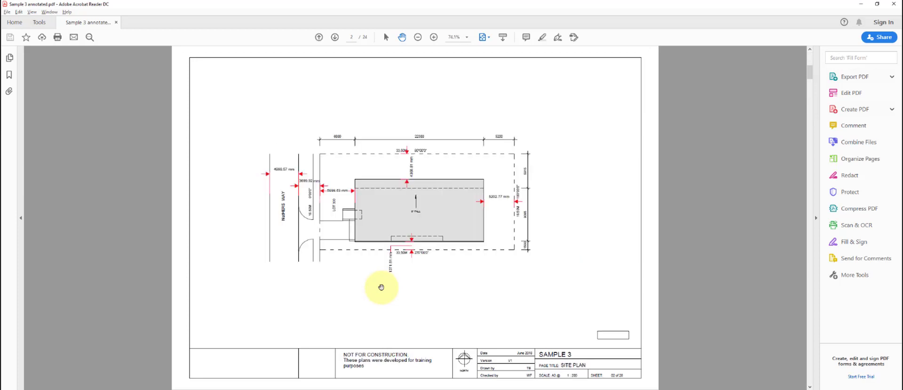
scroll(382, 288, up, 5)
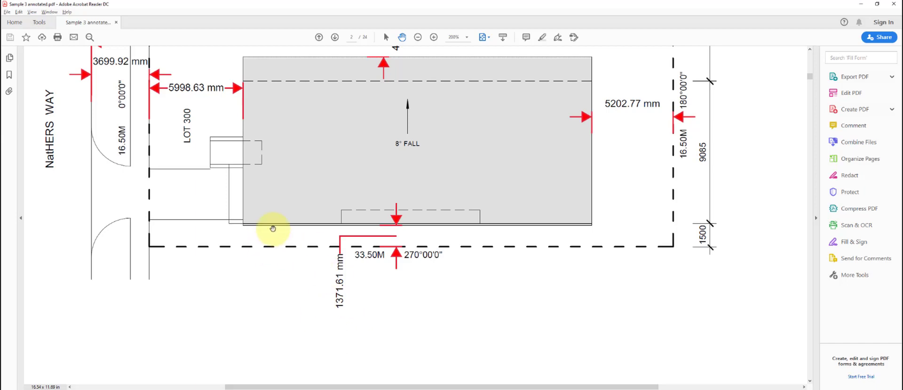
key(alt+Tab)
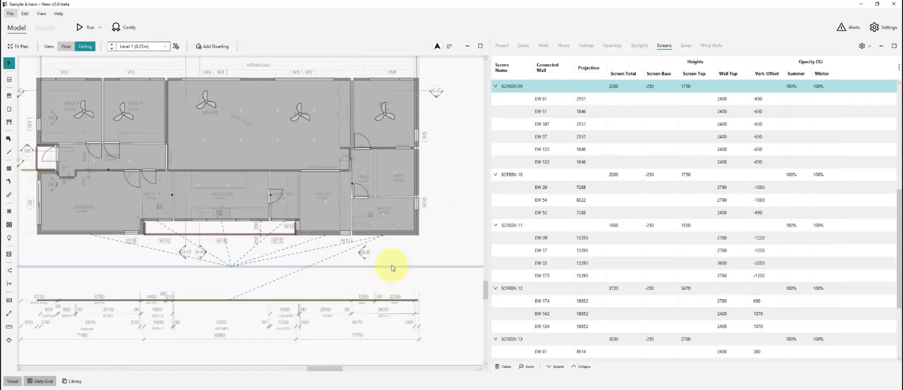
- Pull the SCREEN 09 and SCREEN 13 lines up closer to the house
drag(393, 268, 388, 259)
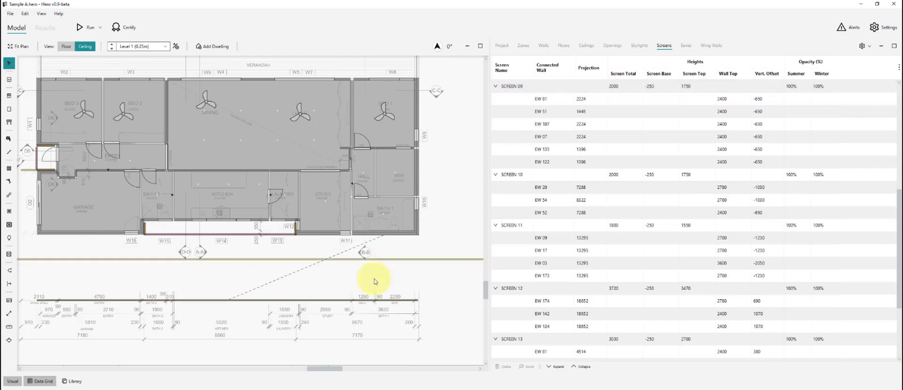
scroll(374, 279, down, 3)
scroll(372, 286, up, 3)
click(380, 305)
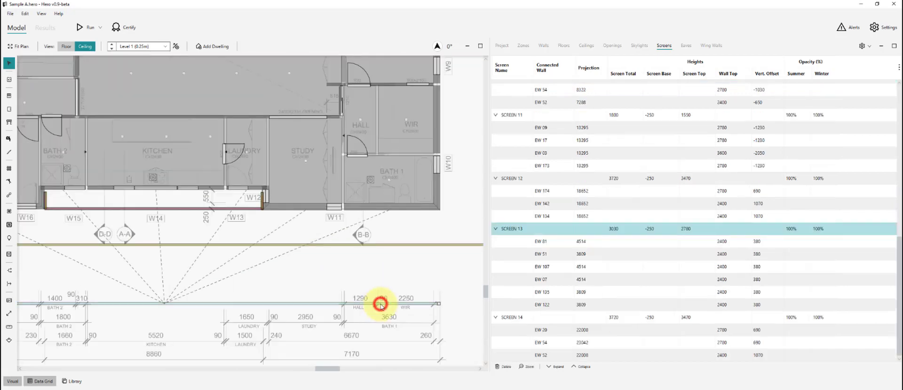
drag(381, 307, 390, 245)
click(409, 287)
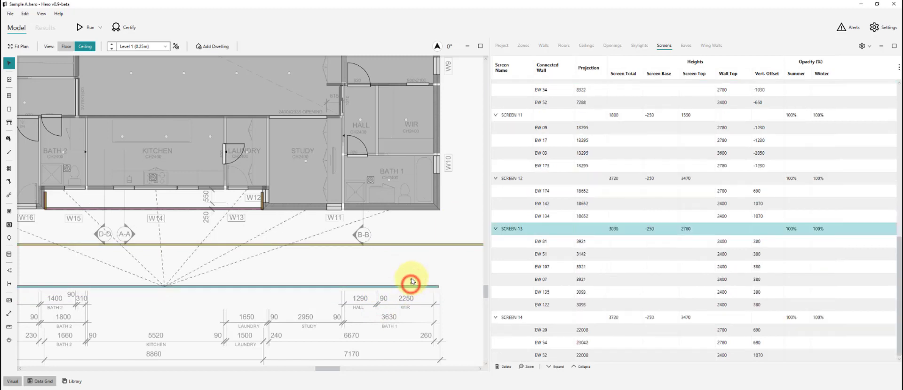
drag(408, 287, 407, 278)
- Identify wall EW 135 and select the SCREEN 07 line above the house
click(564, 300)
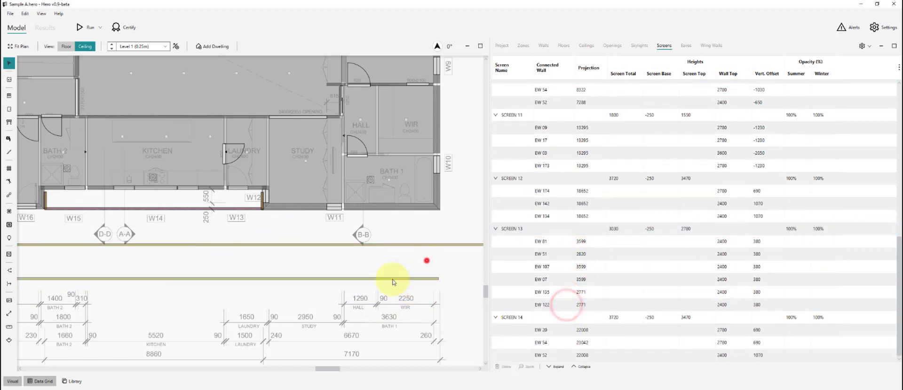
scroll(409, 263, down, 5)
scroll(357, 263, down, 2)
scroll(310, 134, up, 5)
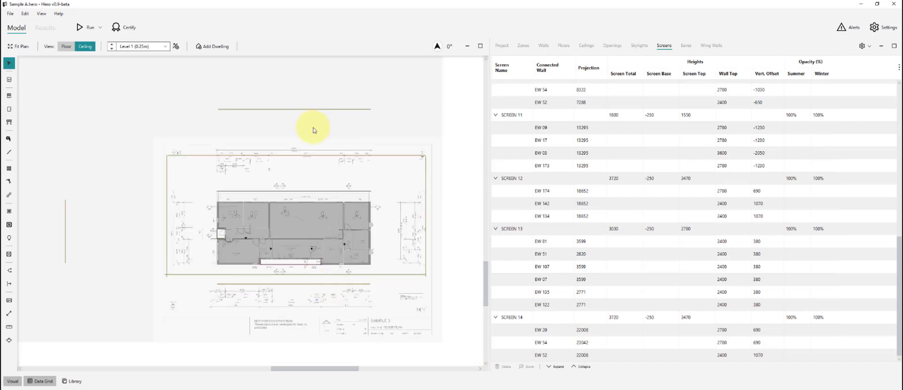
click(300, 146)
- Read the site-plan setbacks in the PDF and drag SCREEN 07's line in to a 5923 projection
key(alt+Tab)
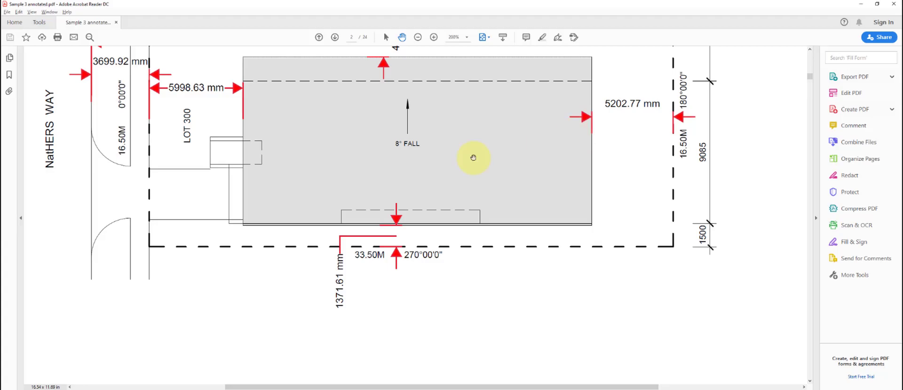
drag(510, 125, 521, 241)
key(alt+Tab)
key(alt+Tab)
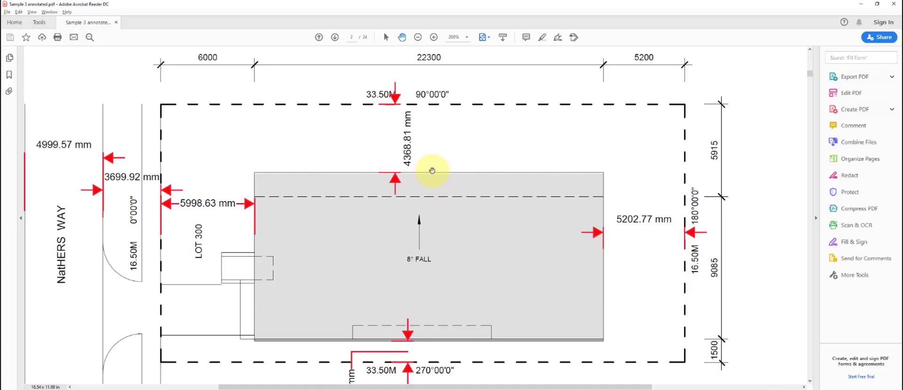
drag(316, 165, 393, 193)
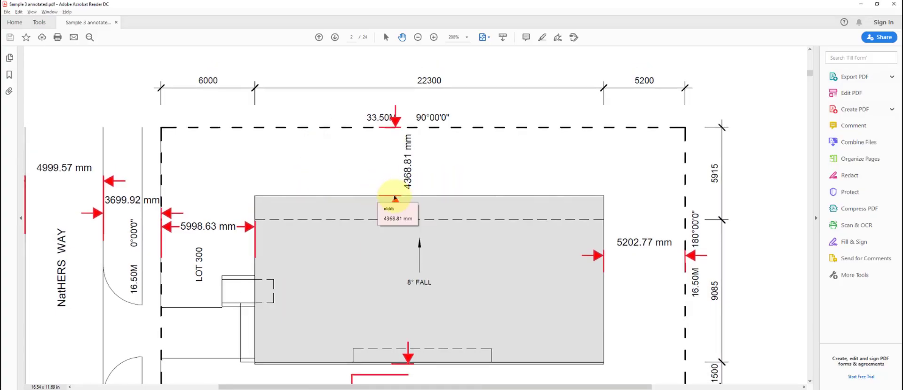
key(alt+Tab)
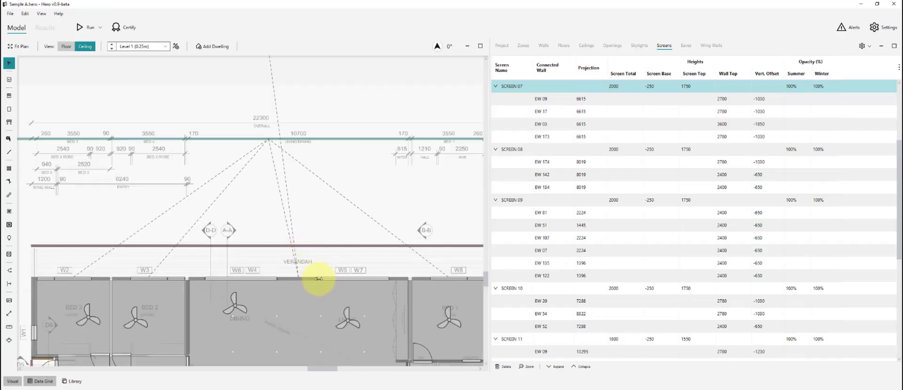
key(alt+Tab)
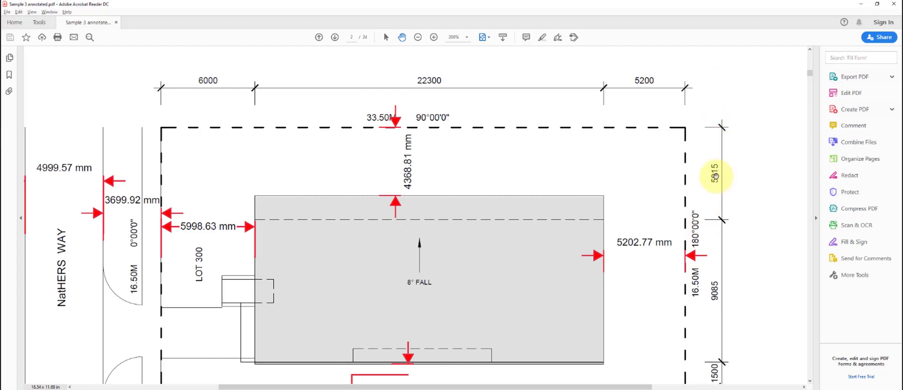
key(alt+Tab)
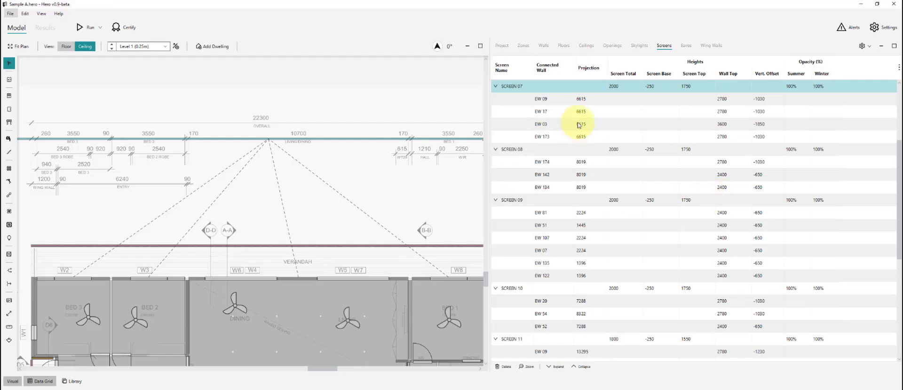
drag(351, 139, 350, 153)
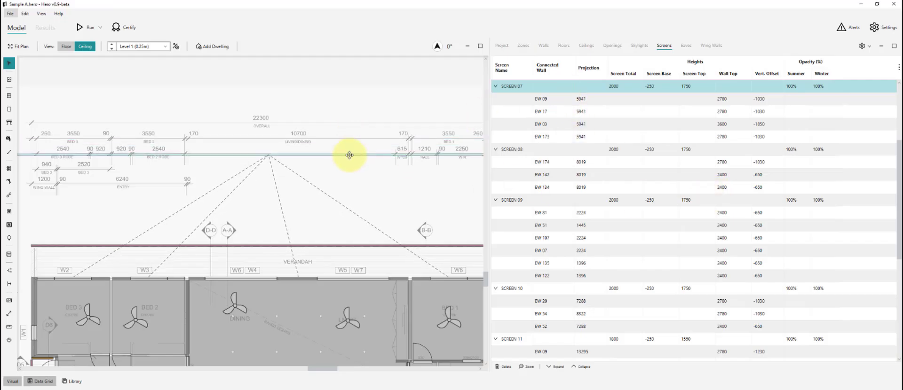
- Read SCREEN 11's height on the PDF west elevation and work it out in the calculator
key(alt+Tab)
key(alt+Tab)
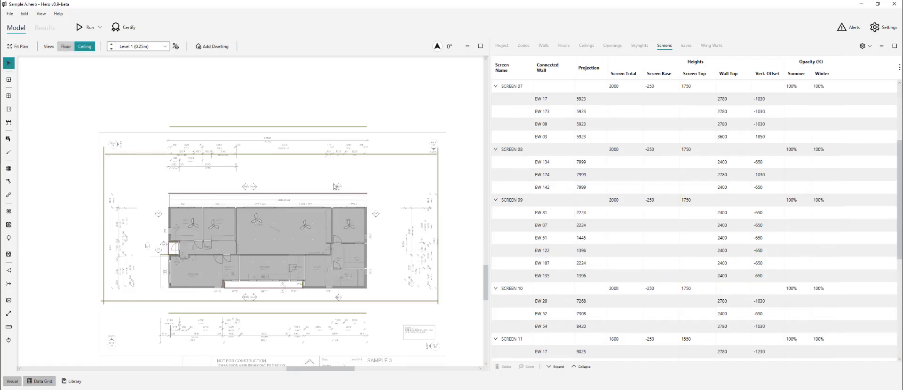
scroll(262, 114, up, 3)
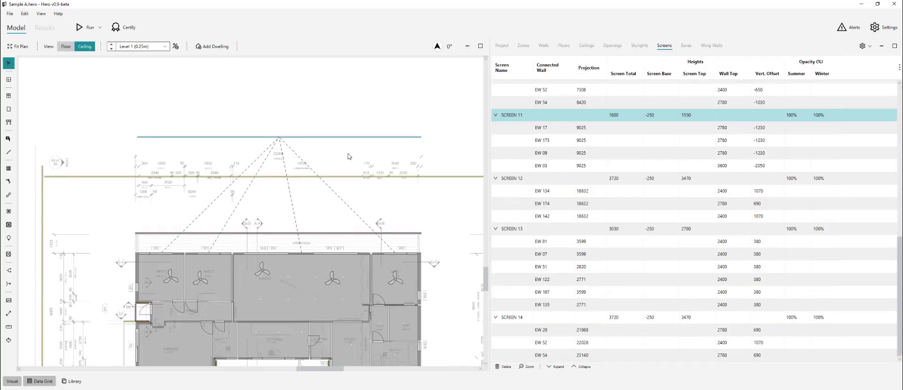
key(alt+Tab)
key(alt+Tab)
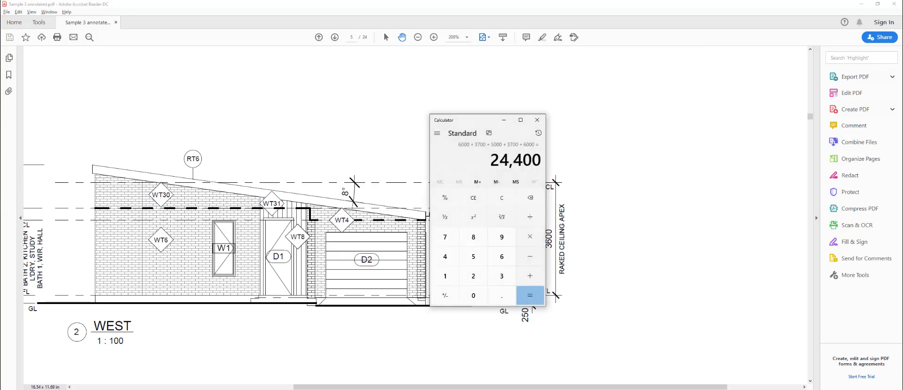
key(Return)
key(alt+Tab)
key(alt+Tab)
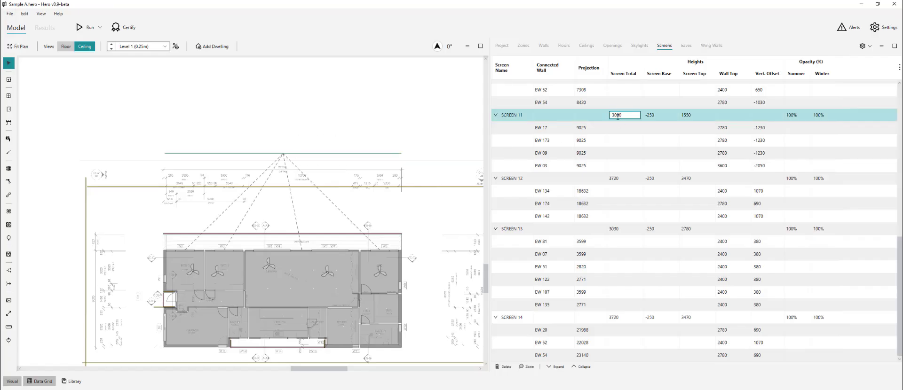
- Commit SCREEN 11's total height of 3000, then pick out the SCREEN 13 line
key(Return)
scroll(328, 121, down, 3)
click(305, 301)
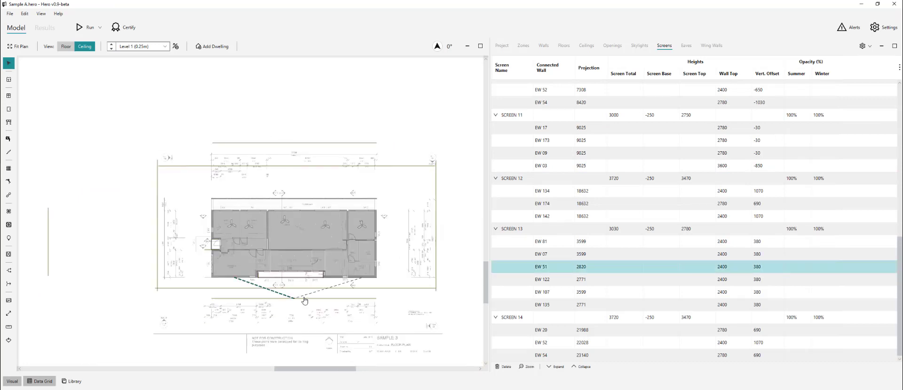
click(325, 310)
click(349, 299)
- Check the west elevation and set SCREEN 13's total height to 4410
key(alt+Tab)
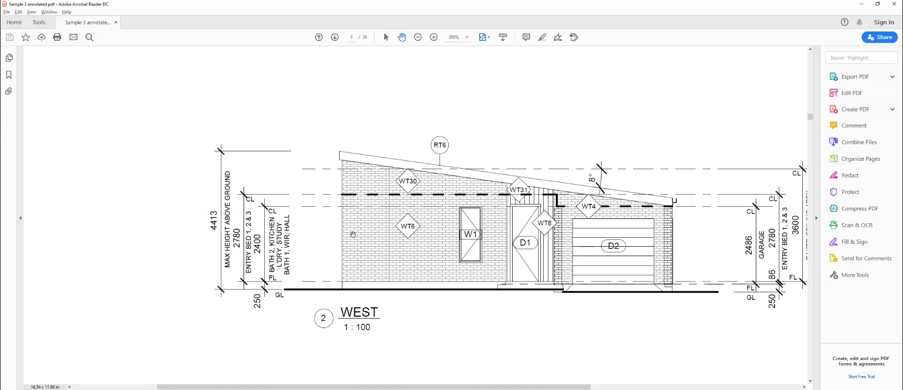
key(alt+Tab)
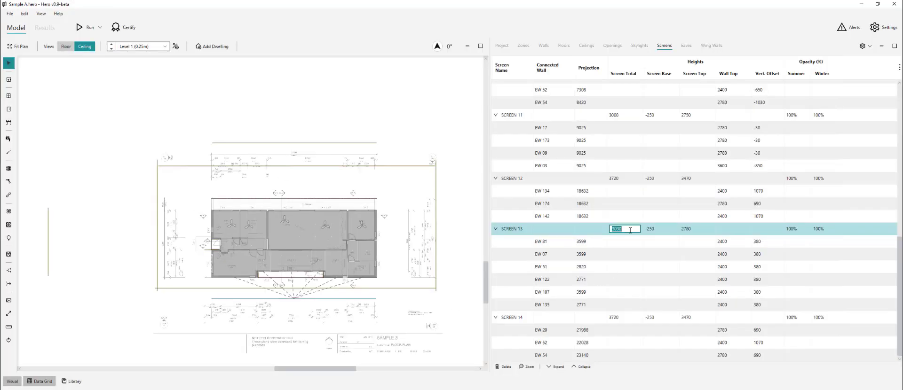
click(630, 230)
text(4410)
key(Return)
click(407, 307)
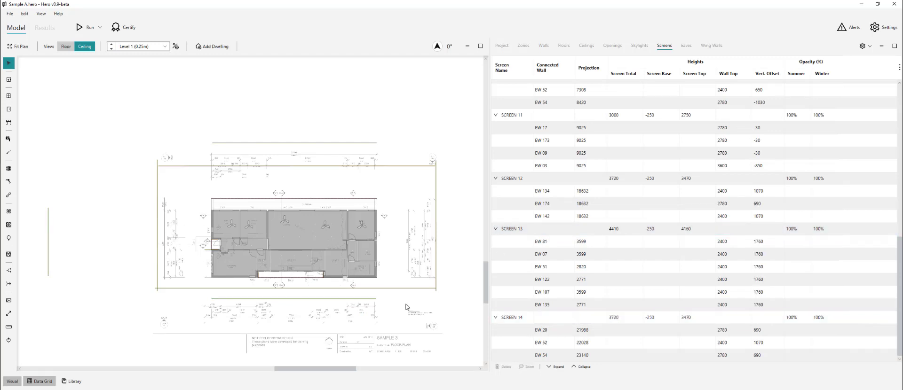
- Inspect the neighbouring screen lines, SCREEN 12 and SCREEN 08, on the plan
scroll(170, 306, down, 1)
click(457, 260)
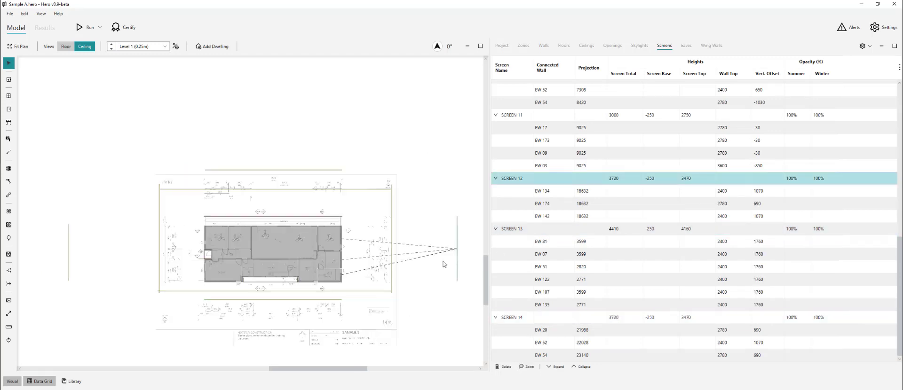
click(65, 260)
scroll(272, 295, up, 2)
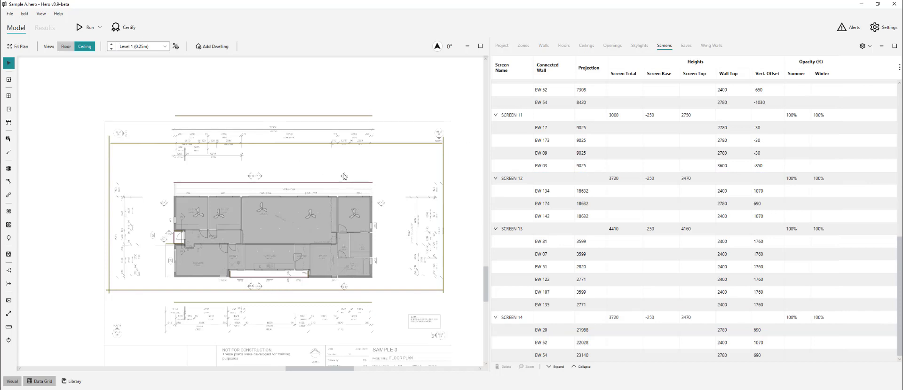
drag(374, 138, 394, 160)
drag(404, 158, 472, 193)
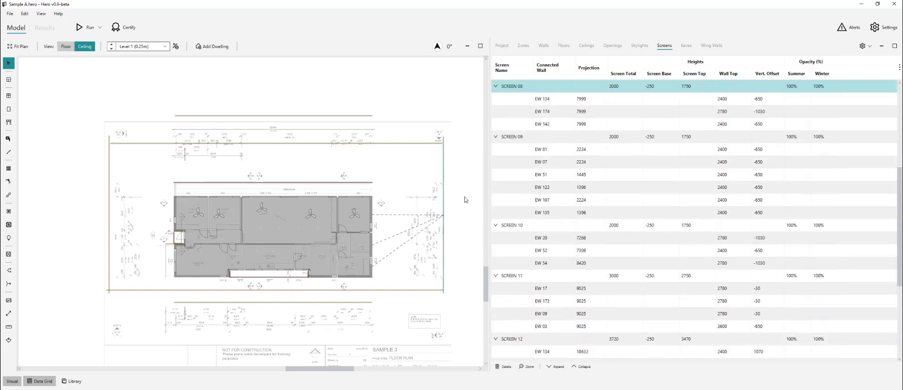
click(415, 276)
scroll(412, 281, down, 1)
- Select SCREEN 07 and add the setbacks 5915+4370 in the calculator
click(312, 173)
scroll(315, 175, up, 2)
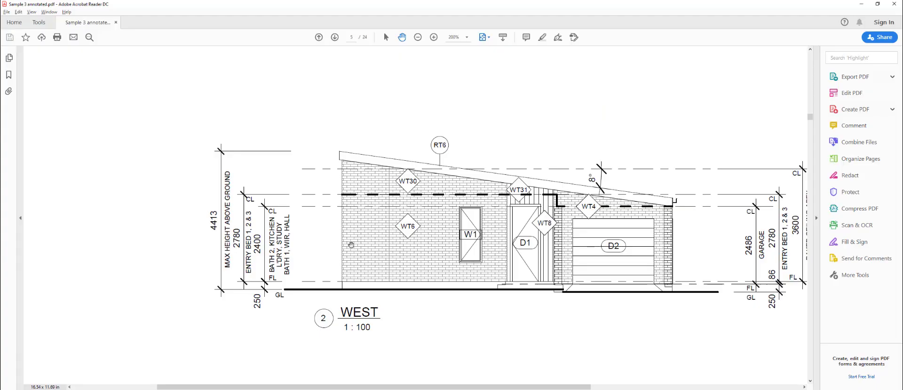
scroll(441, 165, down, 3)
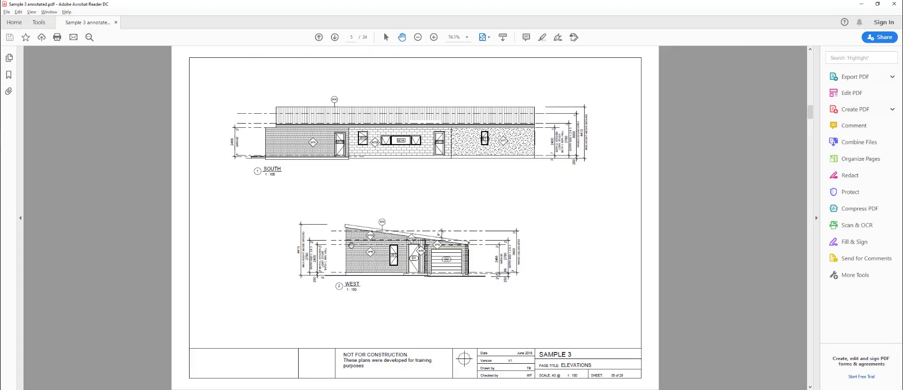
scroll(441, 164, up, 3)
scroll(442, 164, up, 3)
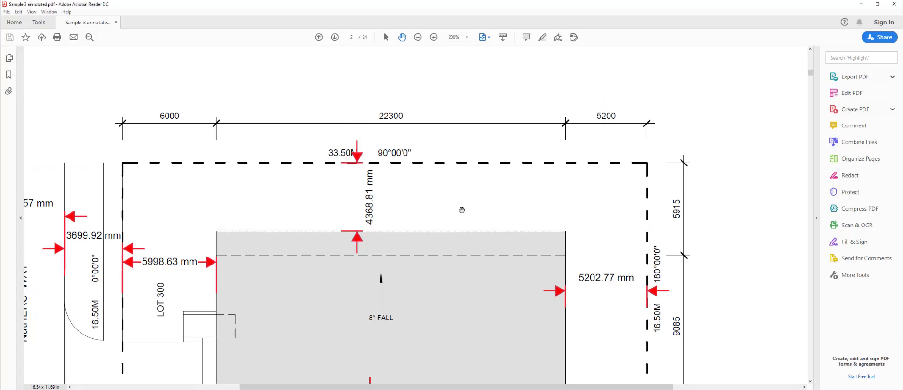
scroll(32, 188, up, 1)
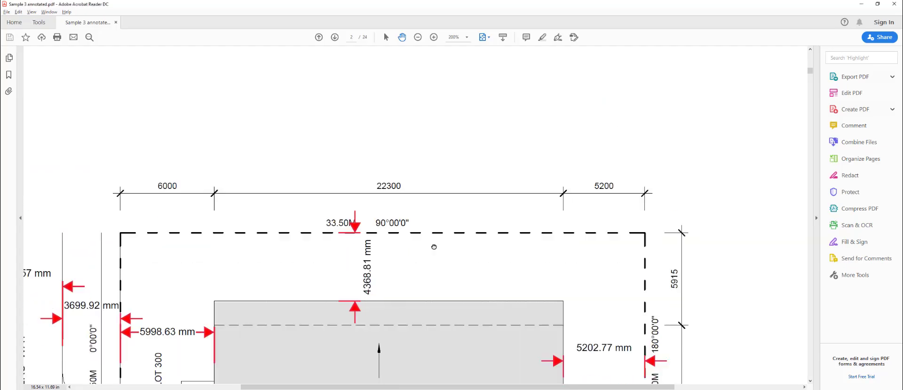
scroll(32, 188, down, 1)
key(alt+Tab)
text(5915+437)
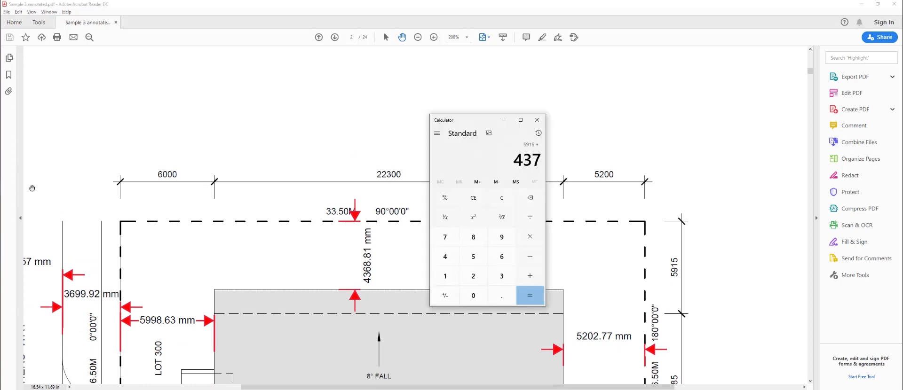
text(0)
key(Return)
key(alt+Tab)
key(alt+Tab)
- Move the SCREEN 11 line upward and the SCREEN 10 line closer to the house
drag(359, 109, 360, 91)
click(217, 141)
scroll(177, 136, down, 6)
scroll(157, 156, up, 4)
drag(166, 155, 206, 184)
key(alt+Tab)
key(alt+Tab)
key(alt+Tab)
drag(246, 238, 366, 156)
key(alt+Tab)
key(alt+Tab)
scroll(159, 258, up, 2)
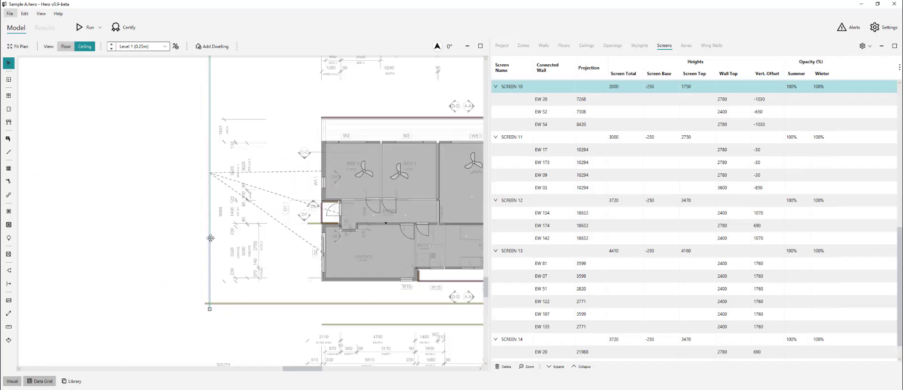
drag(211, 238, 229, 239)
click(250, 248)
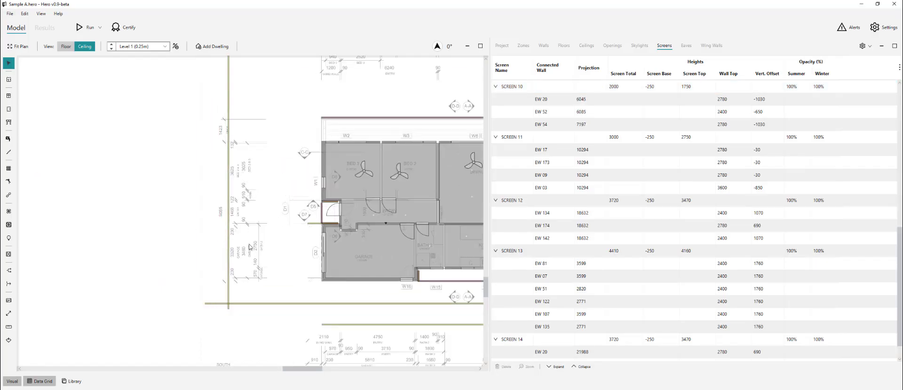
scroll(251, 246, down, 3)
- Add up the site-plan boundary setbacks in the calculator to get about 24,400
key(alt+Tab)
drag(106, 294, 143, 241)
scroll(143, 240, down, 1)
key(alt+Tab)
text(6)
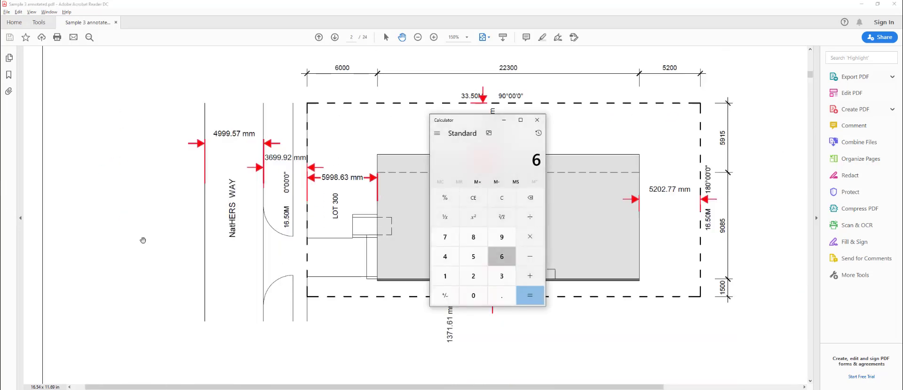
text(000+3700500)
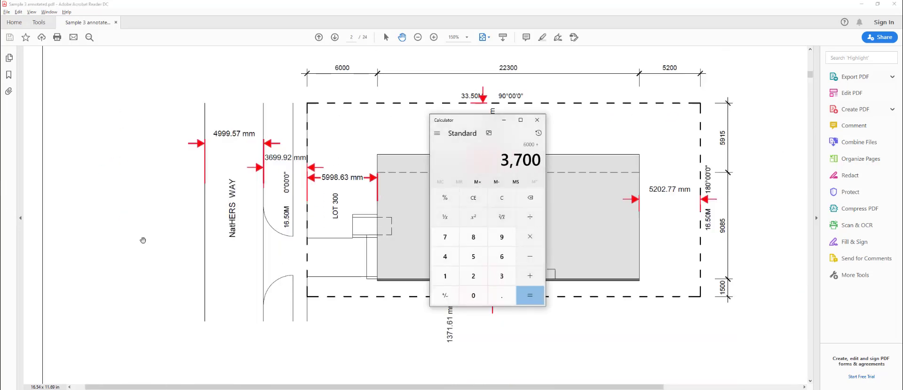
text(3700+6000)
key(Return)
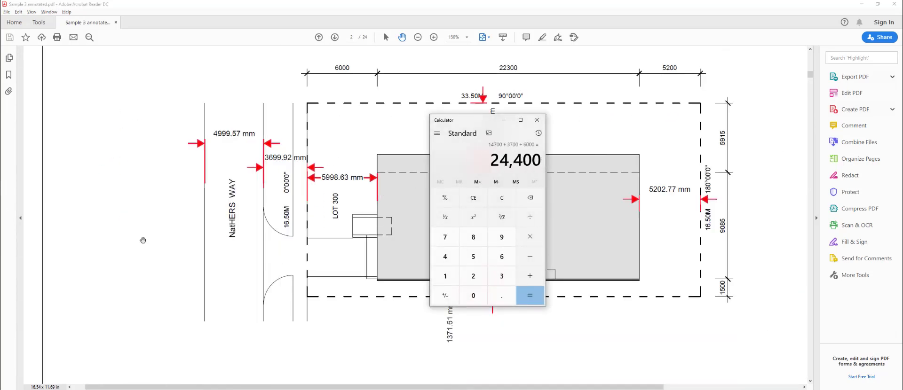
key(alt+Tab)
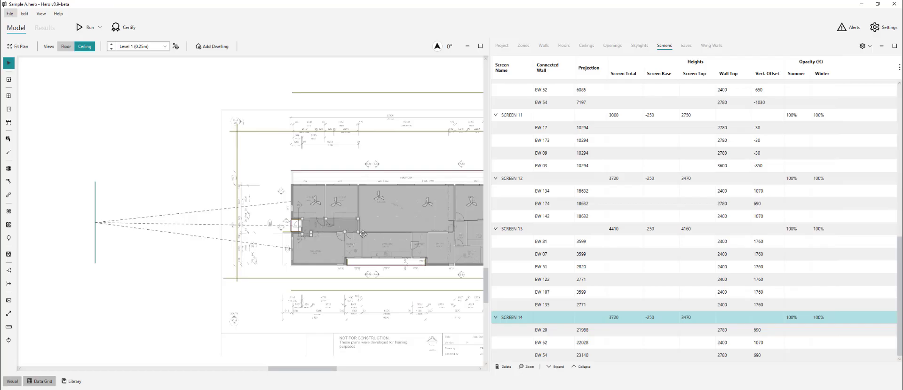
- Drag screen 14 farther out so its projections read 24357, 24397 and 25909
scroll(162, 203, up, 5)
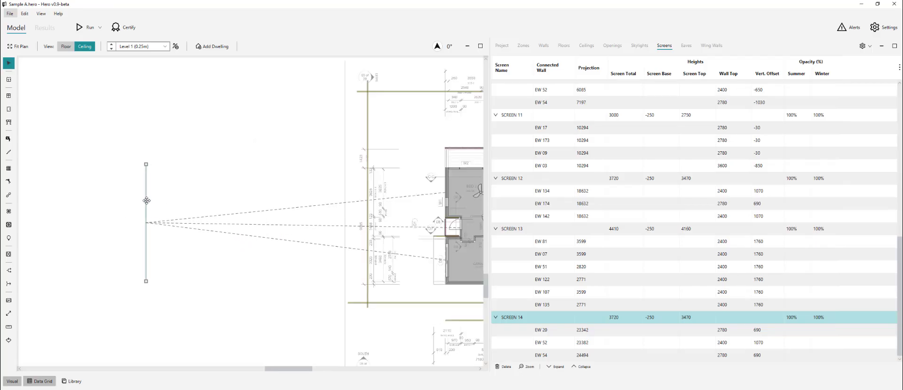
drag(146, 201, 134, 200)
click(116, 243)
click(134, 244)
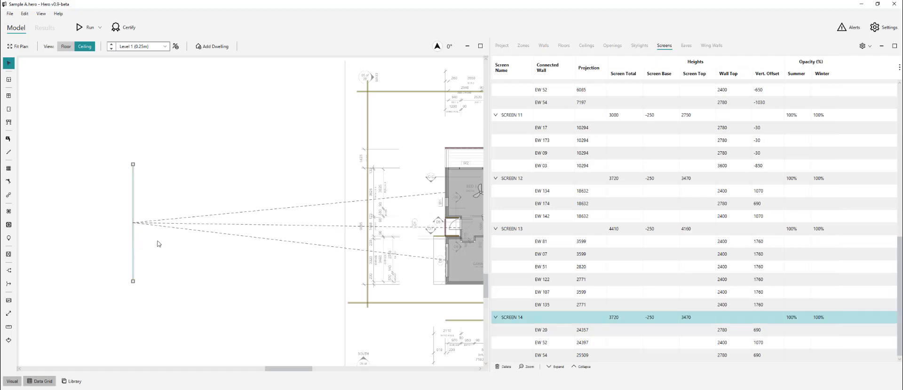
scroll(75, 309, down, 4)
click(74, 309)
scroll(445, 317, up, 3)
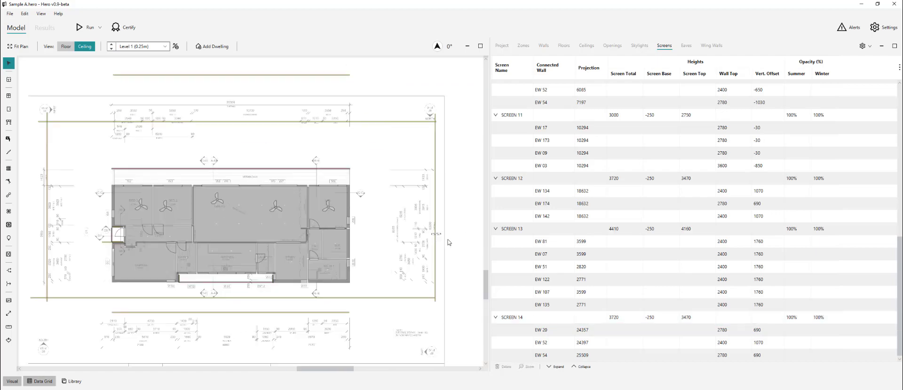
click(442, 247)
key(alt+Tab)
key(alt+Tab)
key(alt+Tab)
key(alt+Tab)
key(alt+Tab)
- Reposition screen 08 and move screen 12 closer to the house on the plan
drag(438, 242, 396, 241)
scroll(316, 261, down, 2)
drag(317, 261, 268, 260)
drag(465, 253, 392, 260)
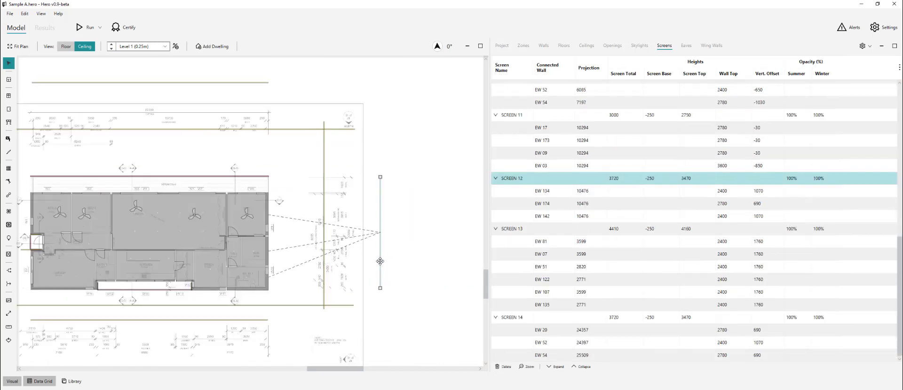
click(438, 262)
scroll(455, 262, down, 3)
scroll(158, 184, up, 8)
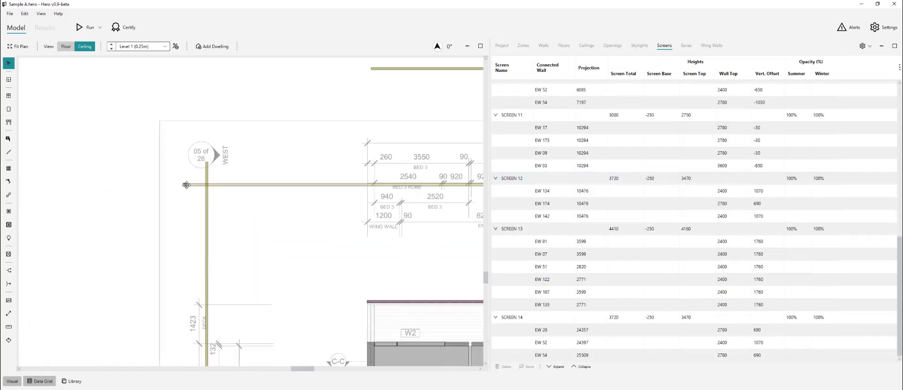
scroll(209, 177, down, 6)
scroll(193, 317, up, 7)
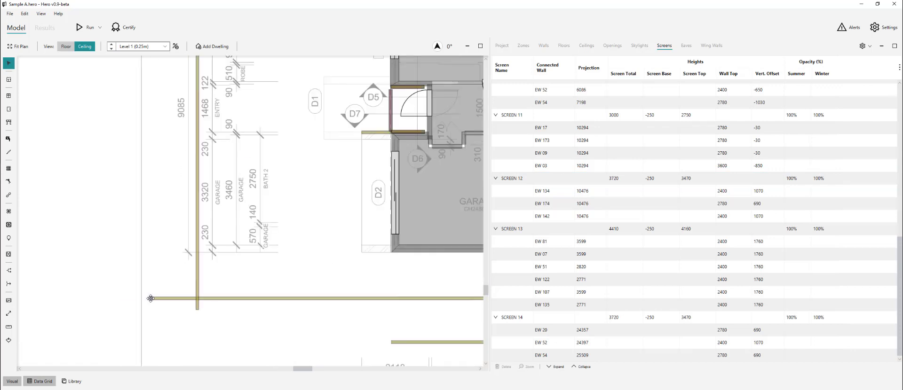
- Trim both ends of the bottom screen to the side screens and shorten the vertical screen's top
drag(152, 299, 197, 300)
scroll(89, 301, down, 3)
scroll(89, 302, down, 4)
scroll(360, 301, up, 5)
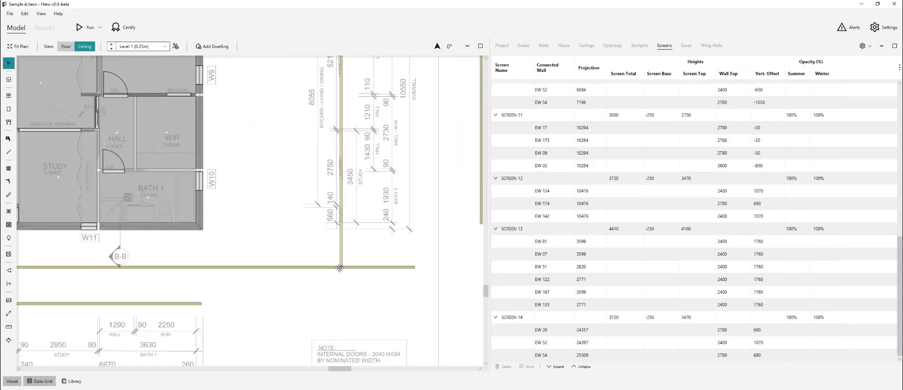
drag(386, 267, 341, 267)
scroll(377, 329, down, 6)
scroll(380, 153, up, 6)
drag(350, 168, 352, 182)
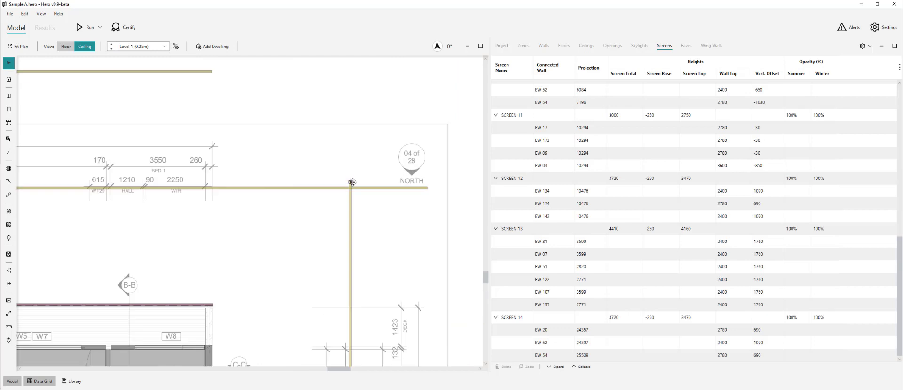
scroll(400, 221, down, 6)
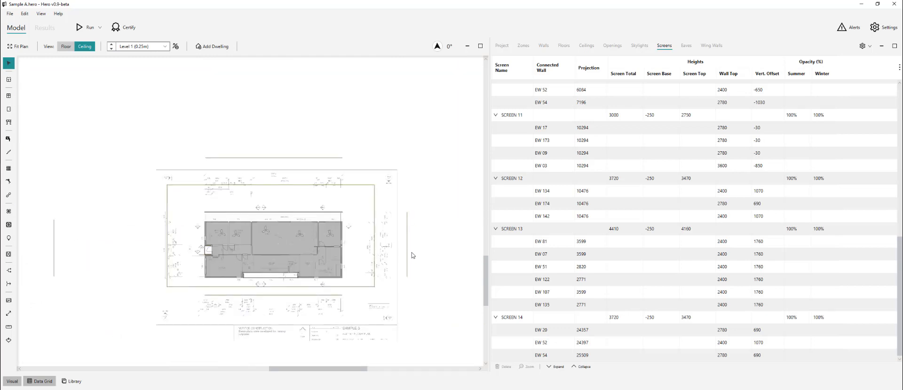
scroll(357, 292, up, 2)
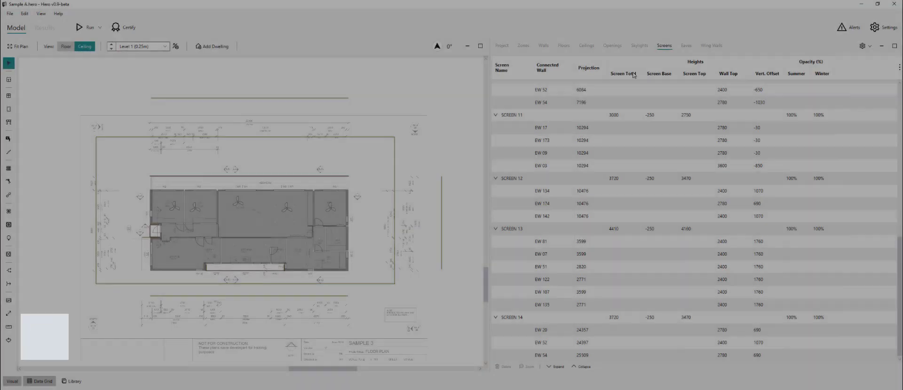
scroll(218, 243, up, 4)
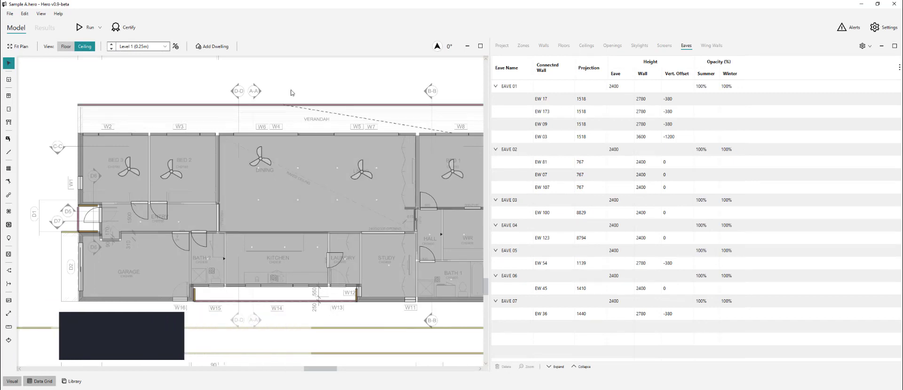
- Check the PDF elevation drawings and eave detail page for the eave height
key(alt+Tab)
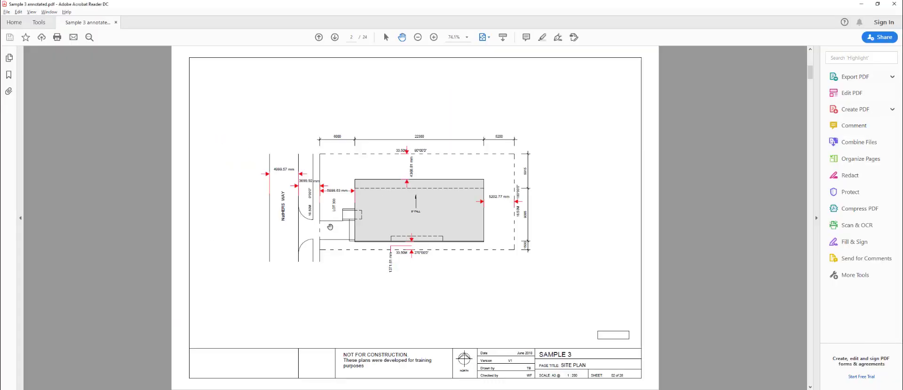
key(Page_Down)
key(Page_Down)
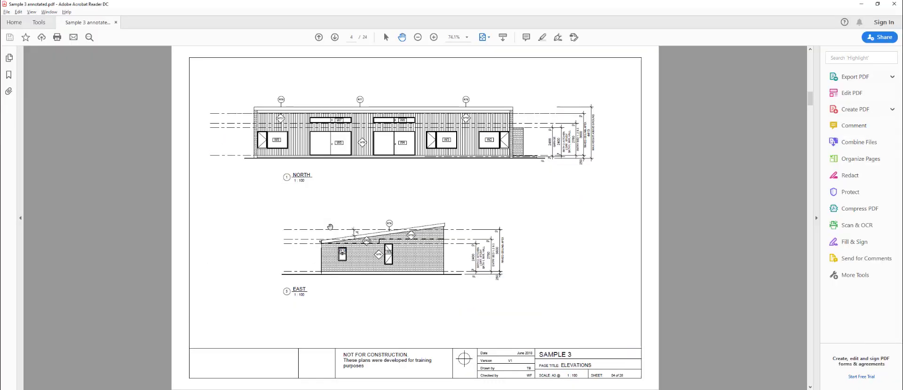
key(alt+Tab)
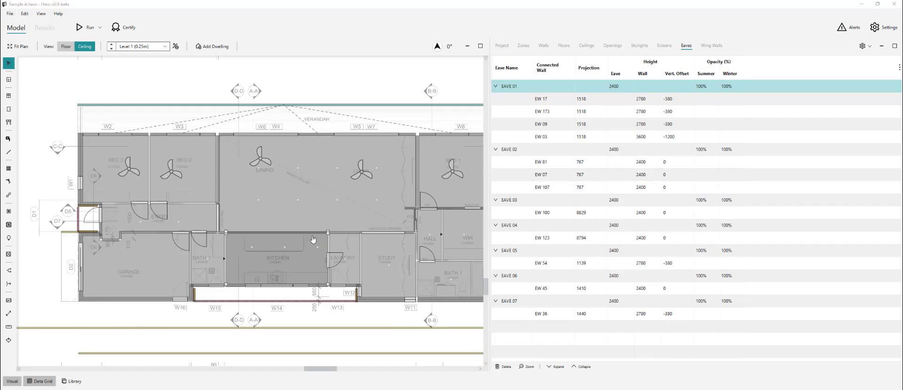
key(alt+Tab)
key(Page_Down)
key(Page_Down)
key(Page_Down)
key(Page_Down)
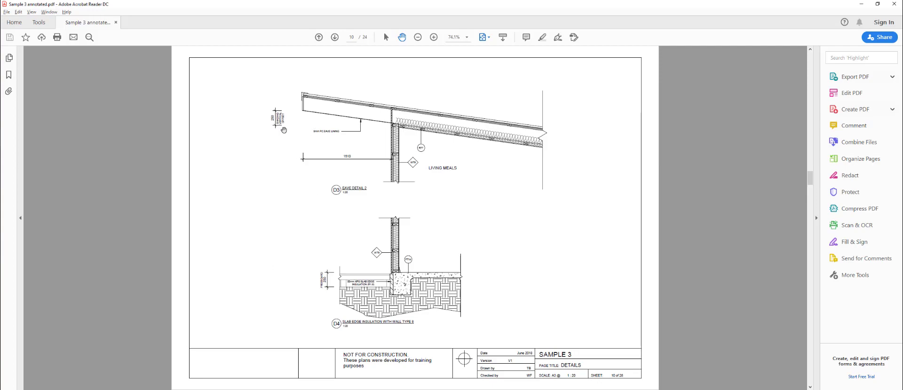
key(alt+Tab)
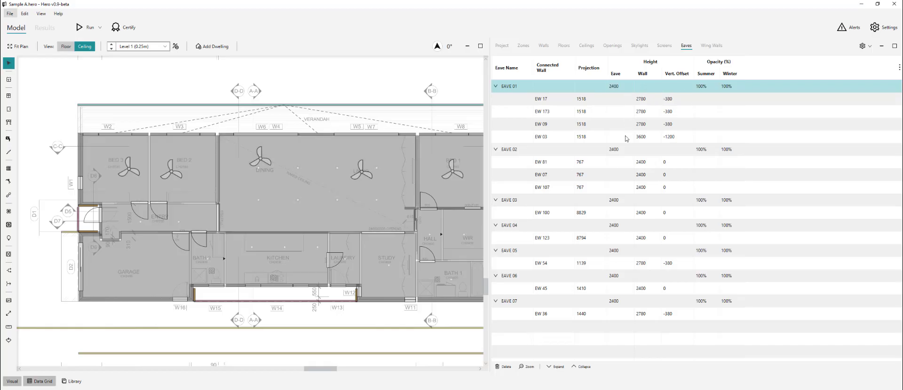
key(alt+Tab)
key(alt+Tab)
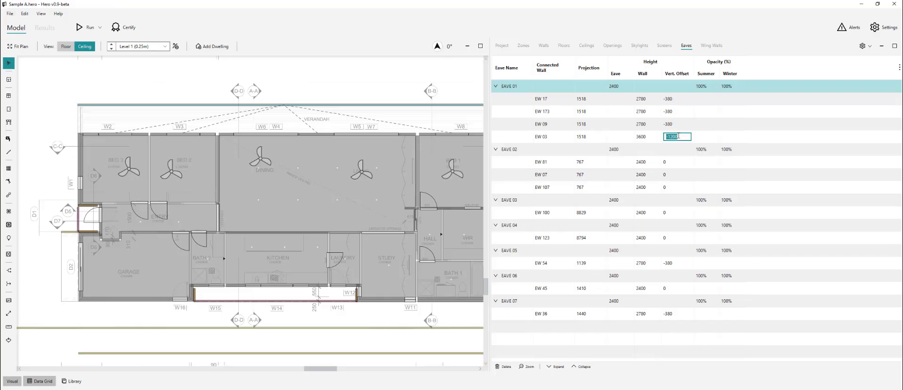
- Commit EW 03's vertical offset of 250 in EAVE 01, then select EAVE 02
key(Return)
key(Return)
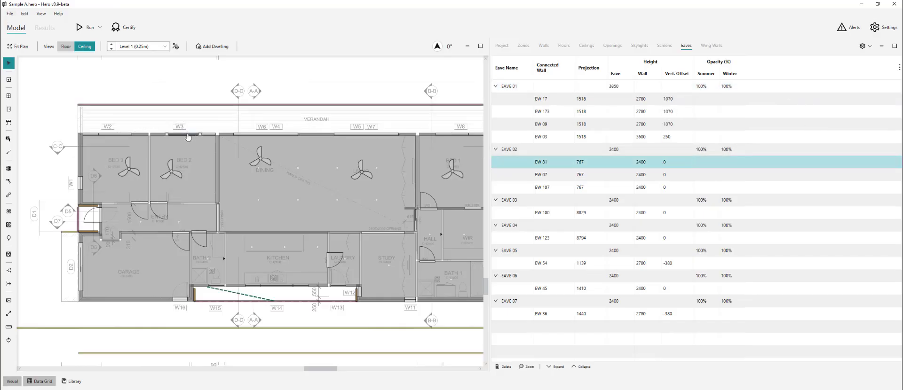
click(347, 122)
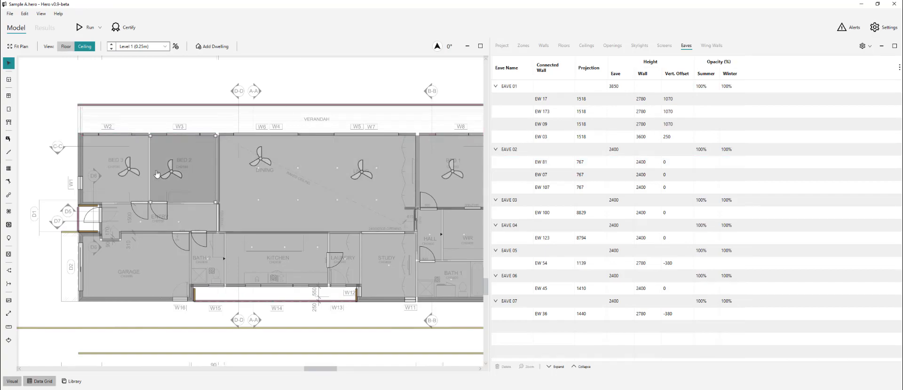
scroll(104, 173, down, 3)
click(510, 152)
- Compare the PDF drawings and locate EAVE 03, 04 and 05 on the plan
scroll(154, 245, up, 4)
key(alt+Tab)
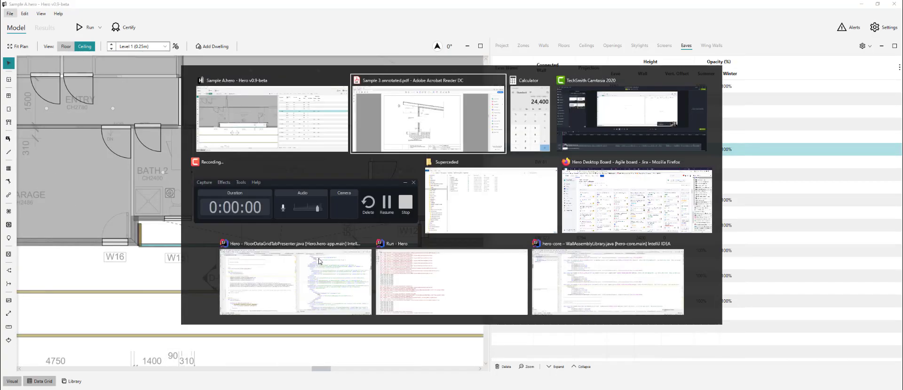
scroll(507, 263, up, 4)
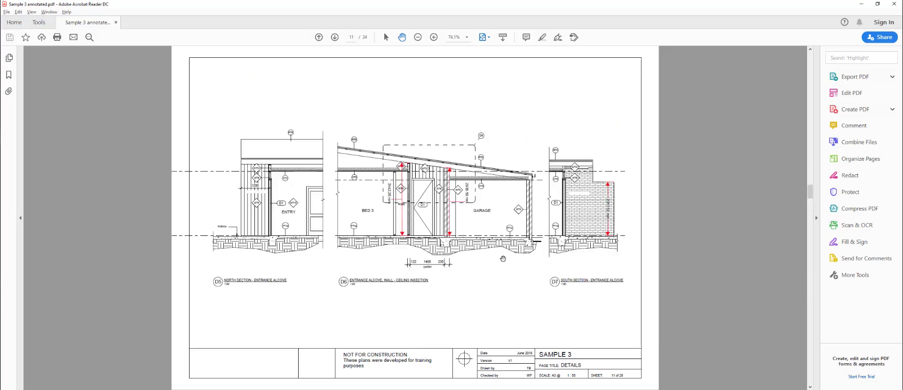
scroll(271, 199, up, 4)
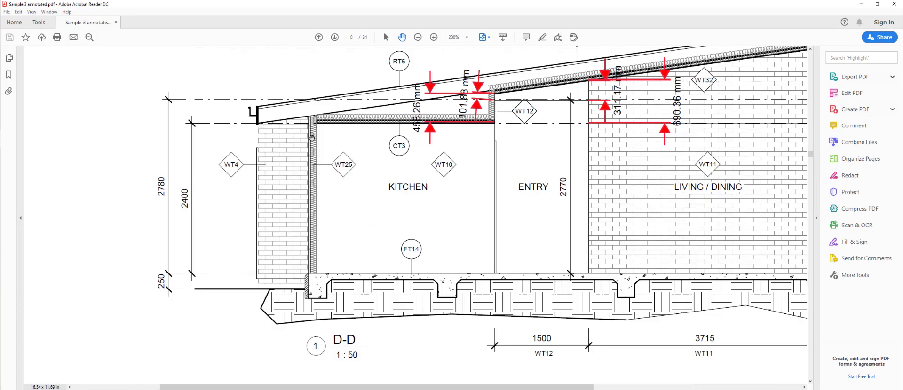
key(alt+Tab)
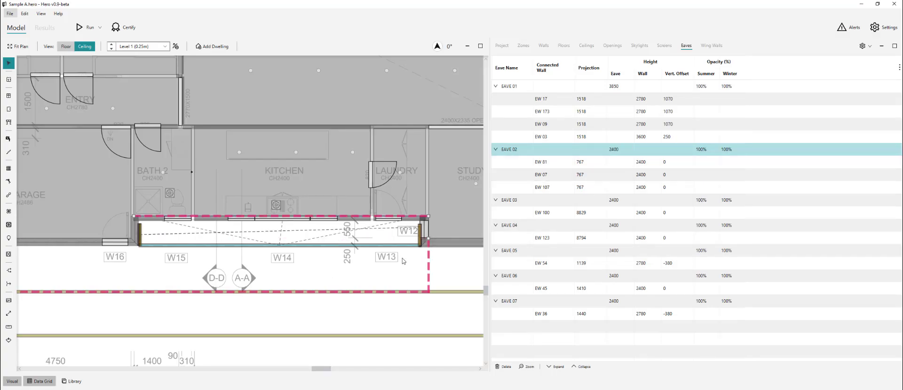
click(434, 226)
click(523, 202)
click(525, 228)
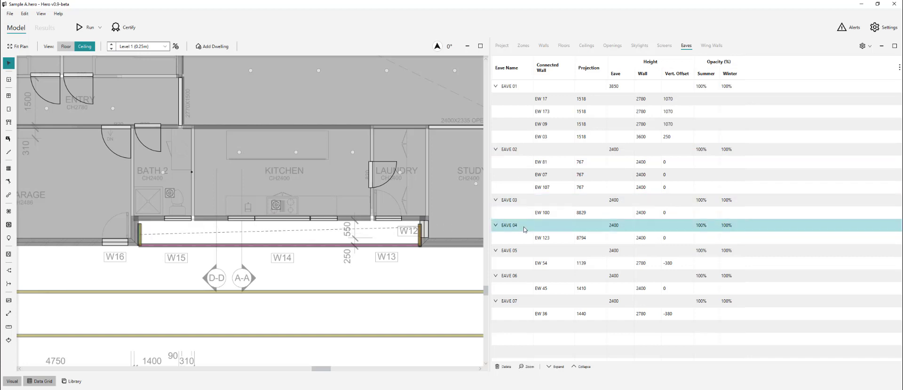
click(525, 253)
scroll(298, 275, down, 3)
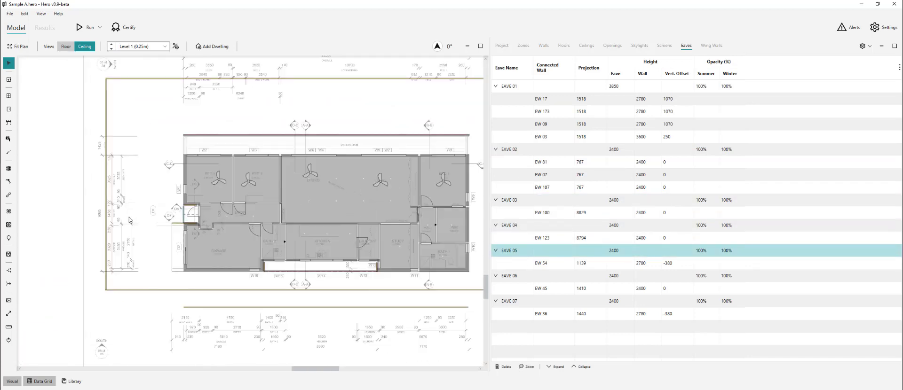
- Check the entrance alcove sections, add 2940+3140, and set EAVE 05's eave height to 3040
key(alt+Tab)
key(ctrl+0)
scroll(353, 201, down, 3)
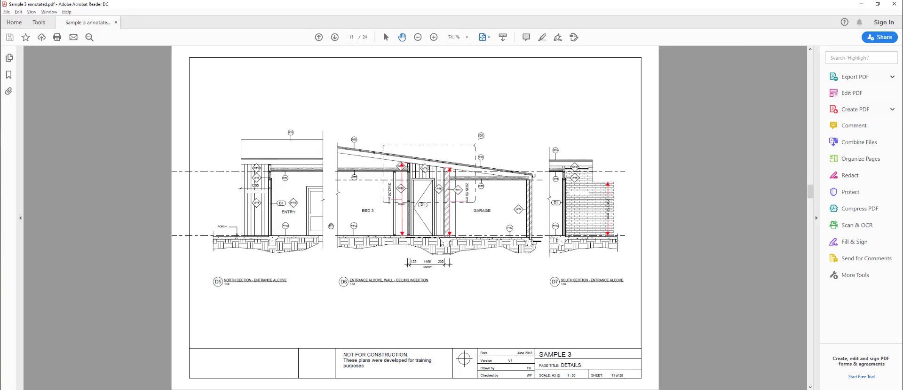
scroll(425, 200, up, 4)
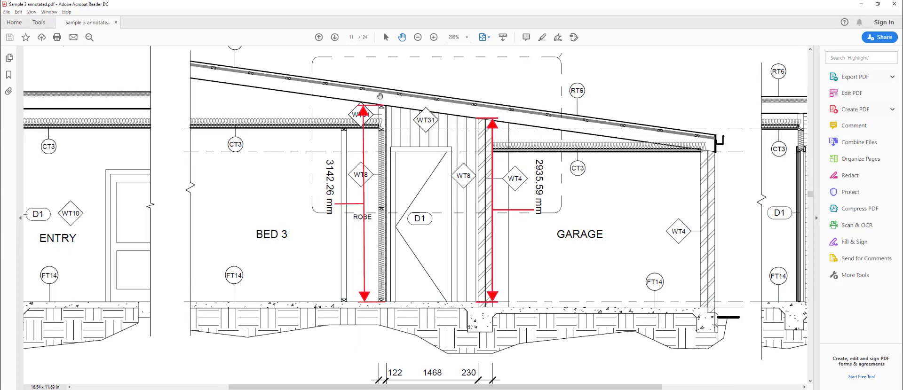
key(alt+Tab)
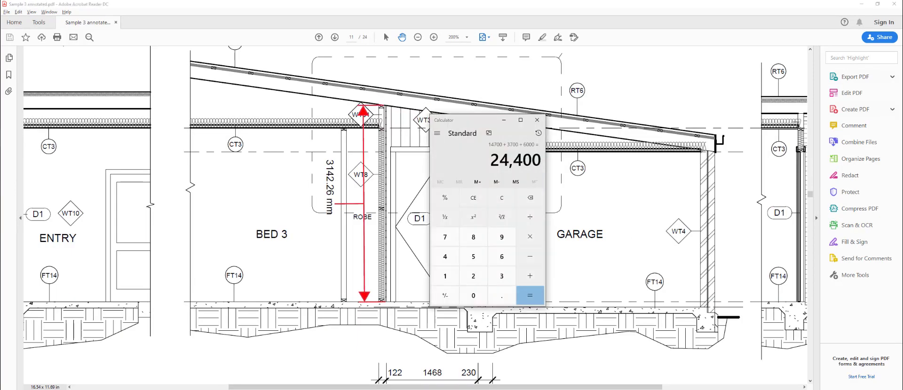
text(2940+3140)
key(Return)
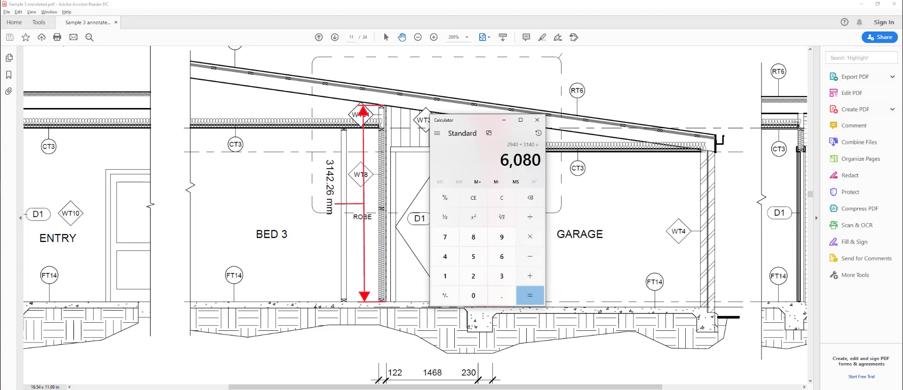
key(alt+Tab)
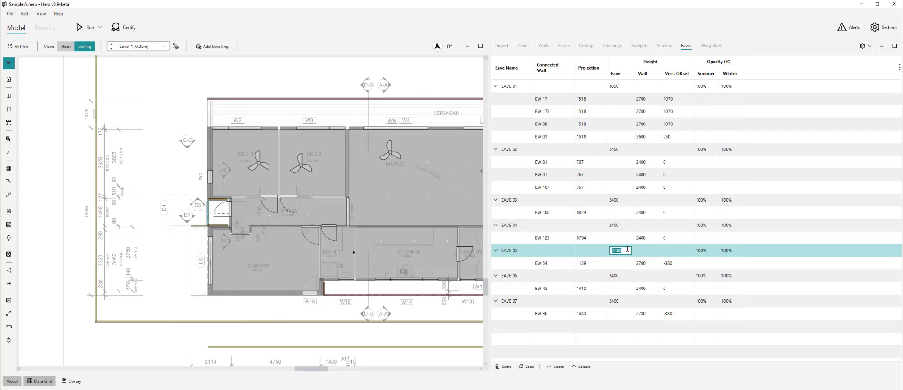
text(3040)
key(Return)
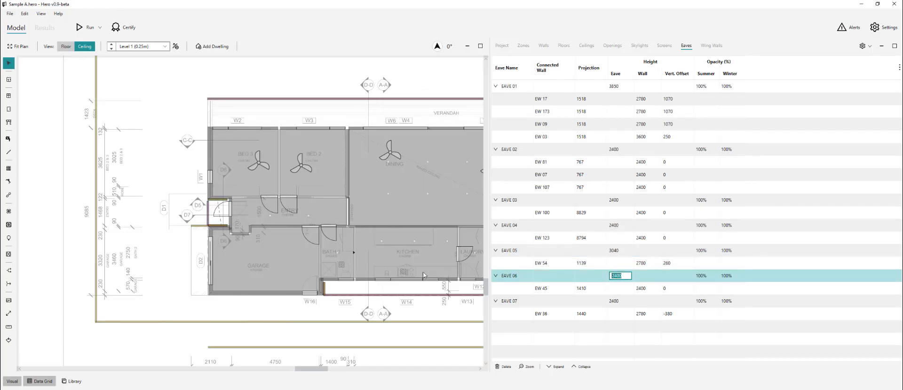
- Cross-check the annotated PDF plans and finish EAVE 07's eave height at 2940
scroll(192, 202, up, 5)
key(alt+Tab)
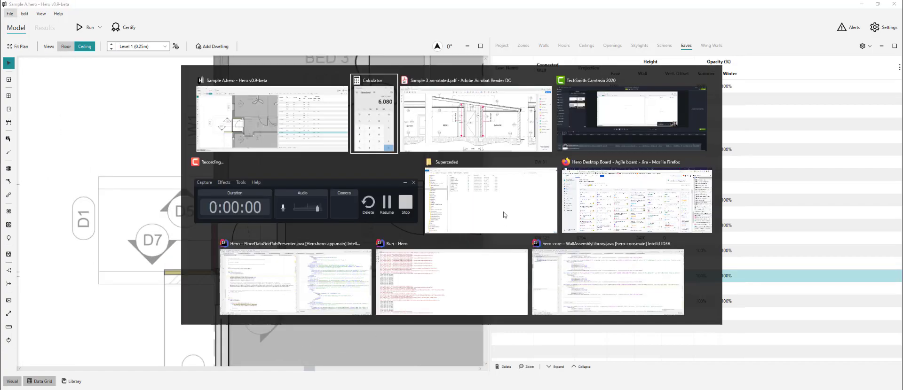
key(alt+Tab)
key(alt+Tab)
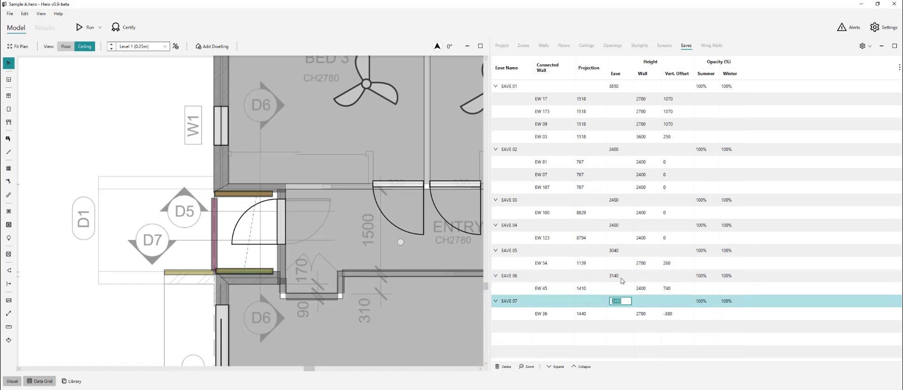
key(alt+Tab)
key(alt+Tab)
key(alt+Tab)
click(714, 299)
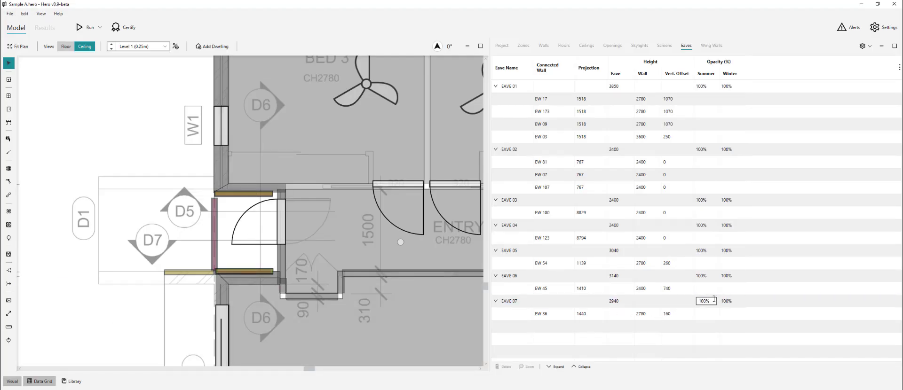
- Show the Screens data and then the Wing Walls table
scroll(403, 211, down, 10)
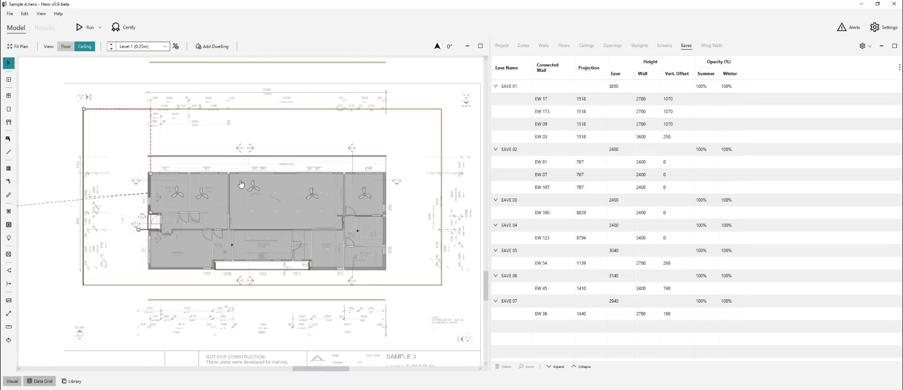
click(664, 45)
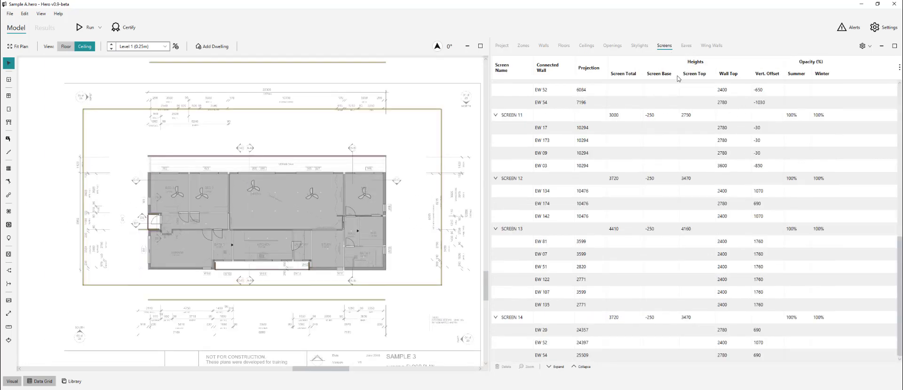
click(711, 45)
scroll(437, 236, down, 1)
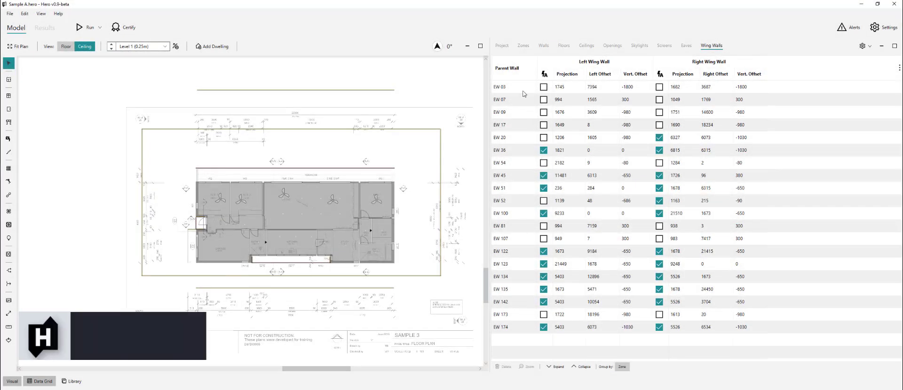
click(518, 87)
scroll(219, 162, up, 2)
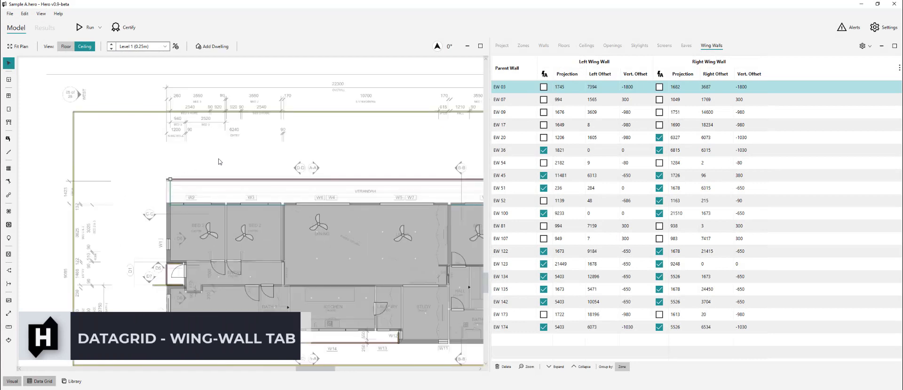
scroll(139, 176, down, 1)
scroll(226, 184, up, 2)
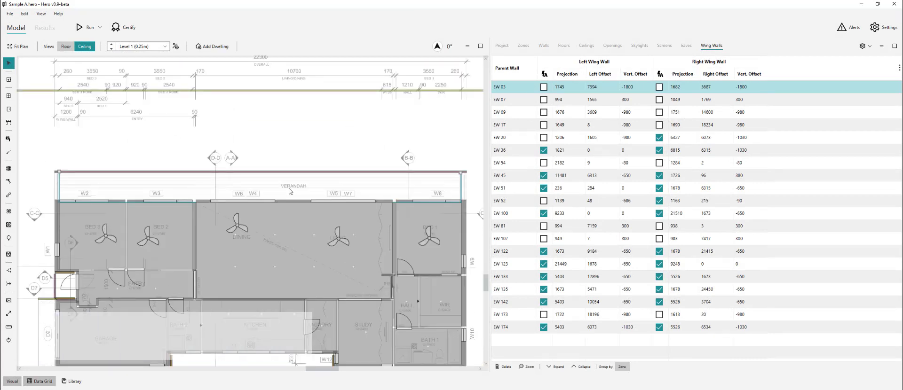
click(519, 96)
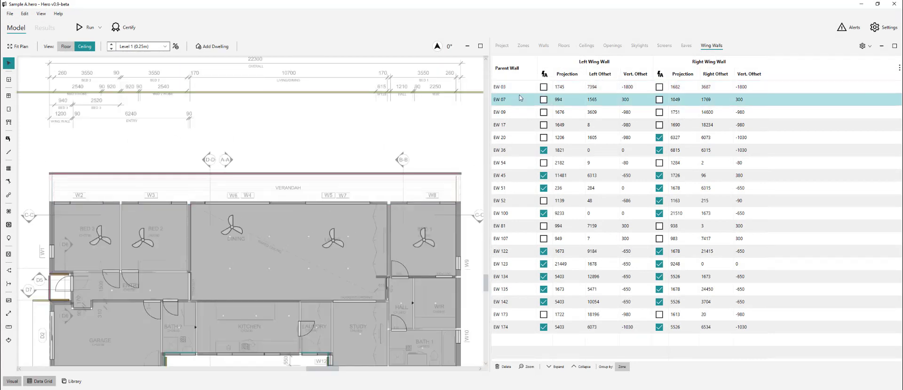
click(521, 87)
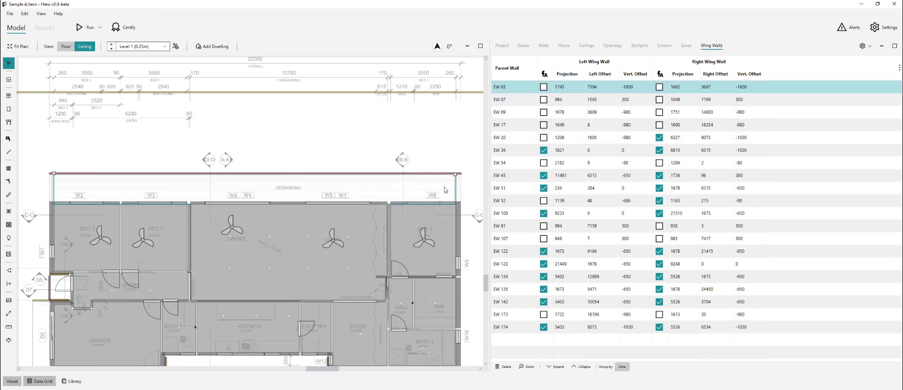
click(899, 67)
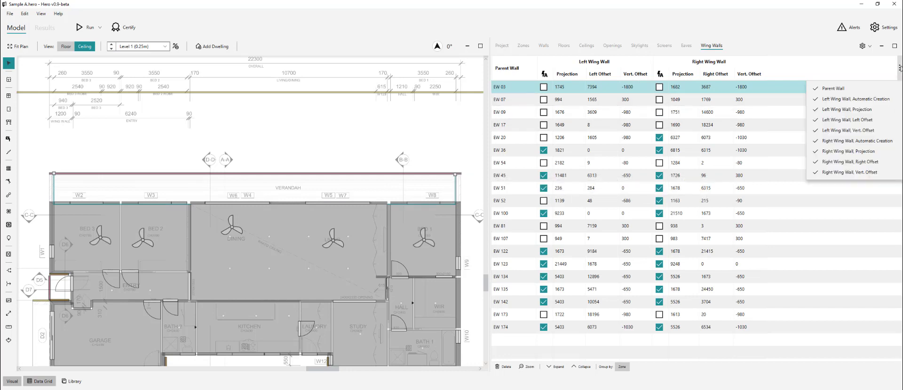
click(423, 154)
click(518, 89)
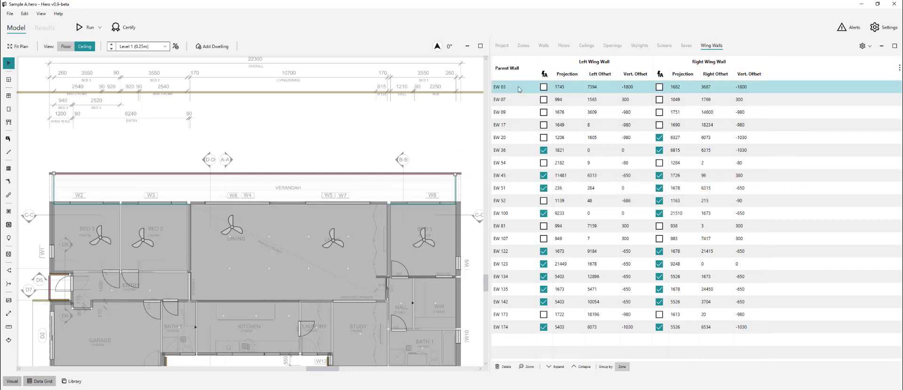
key(alt+Tab)
scroll(443, 214, down, 5)
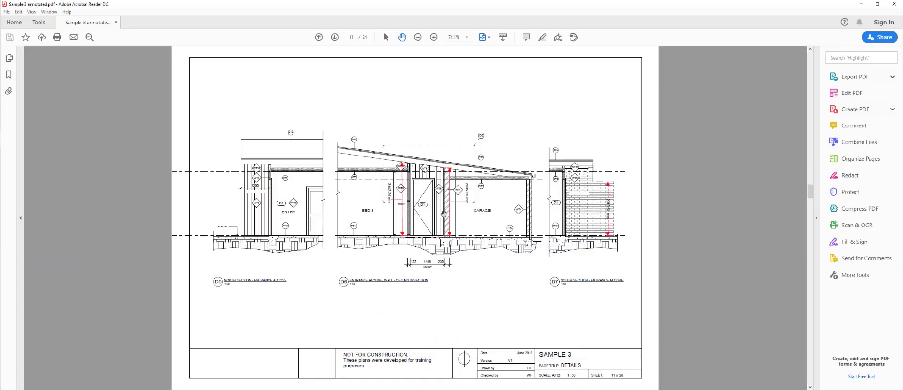
scroll(492, 251, up, 2)
scroll(478, 273, down, 1)
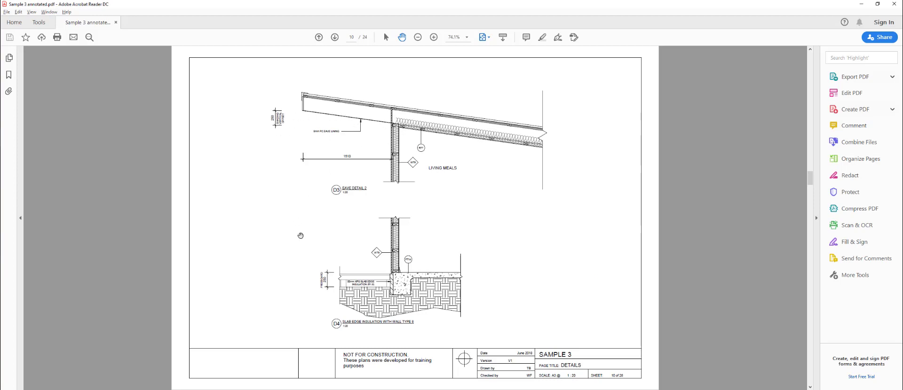
scroll(300, 236, up, 5)
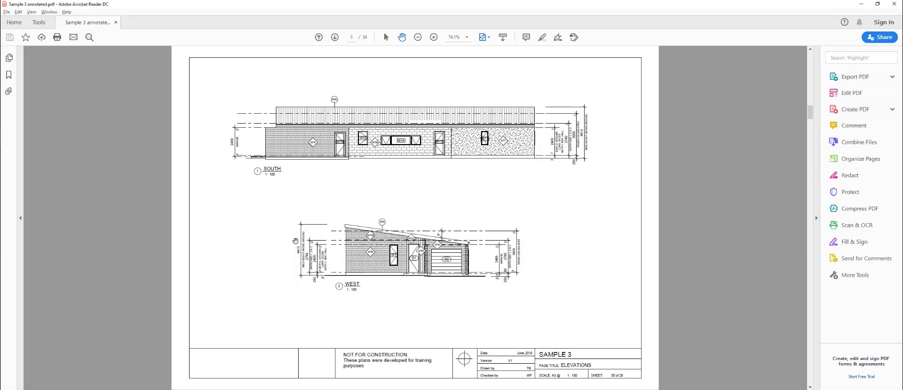
scroll(295, 241, down, 1)
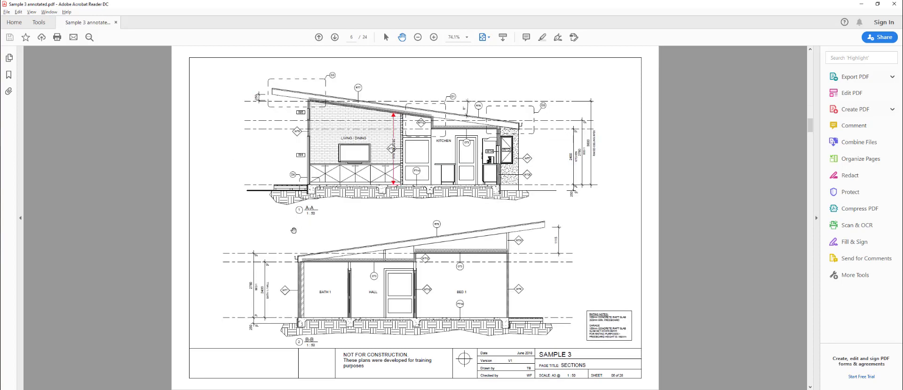
ctrl+scroll(282, 94, up, 3)
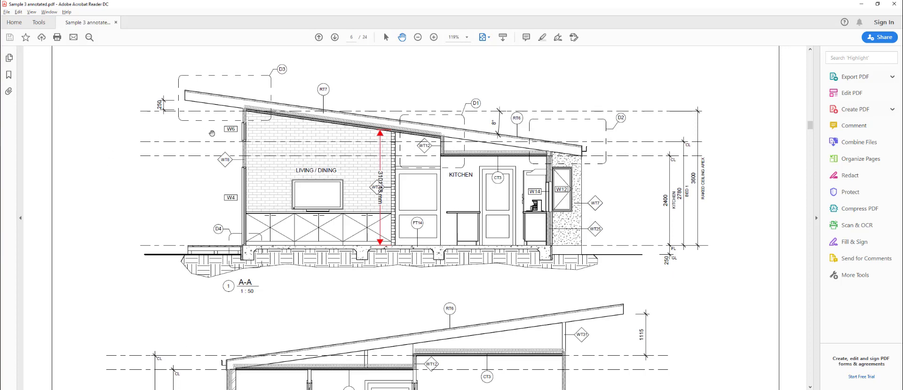
key(alt+Tab)
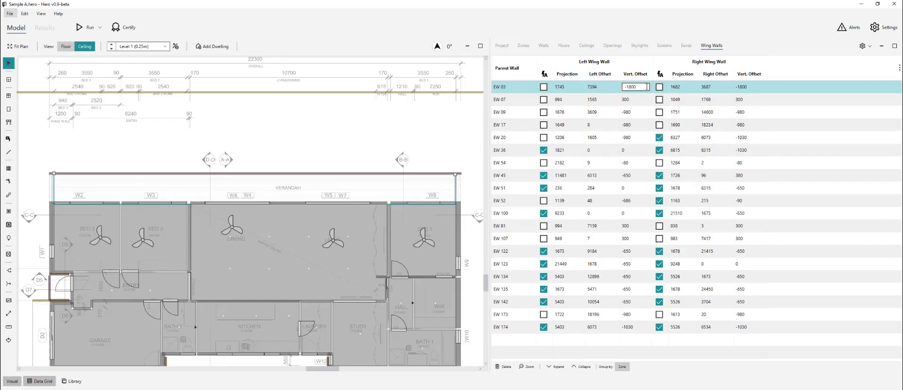
- Set EW 03's vertical offsets to 125 and calculate 3725 minus 2780 in Calculator
click(759, 87)
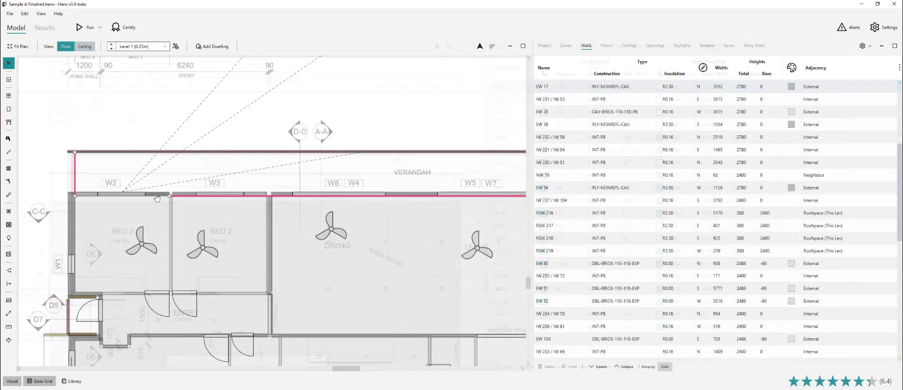
click(155, 192)
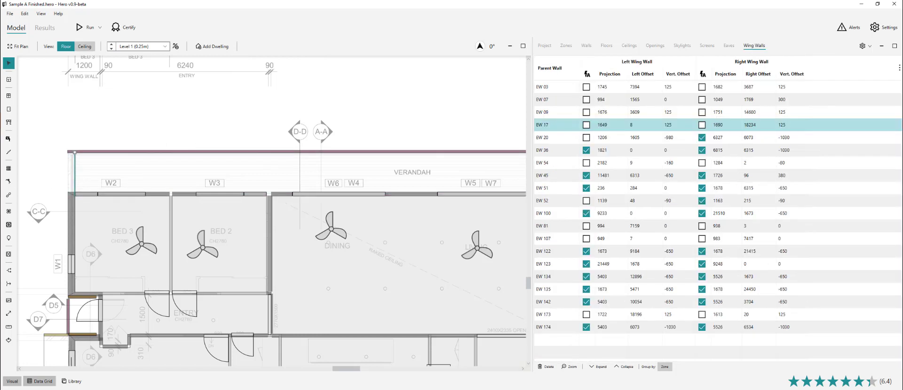
key(alt+Tab)
text(3)
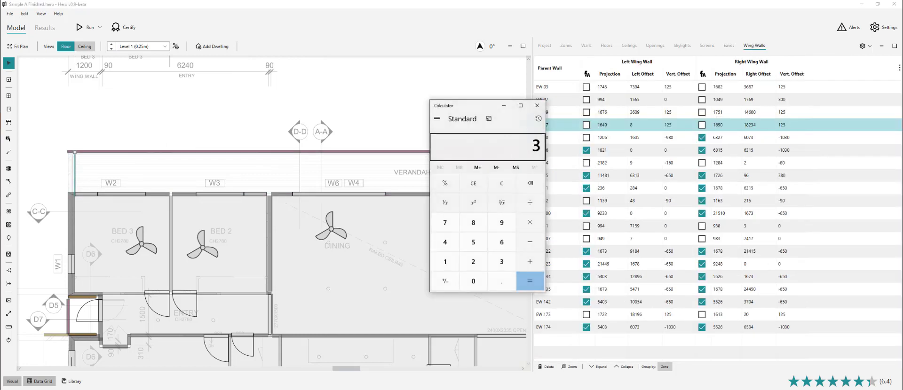
text(725-27)
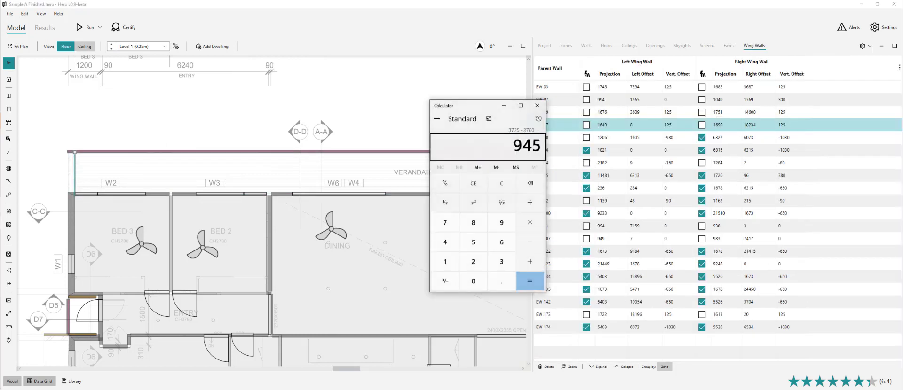
- Paste the 945 vertical offset into EW 17 and EW 09, then edit EW 173's right offset
double_click(675, 124)
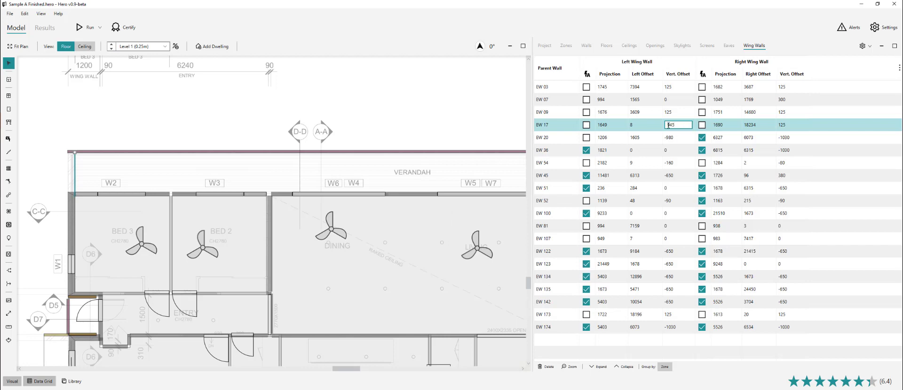
double_click(791, 125)
text(945)
click(208, 194)
click(75, 173)
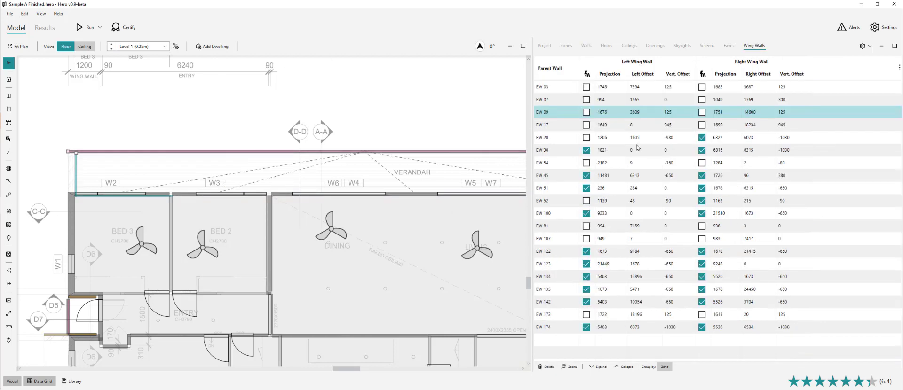
double_click(676, 113)
text(945)
scroll(52, 177, down, 1)
click(52, 177)
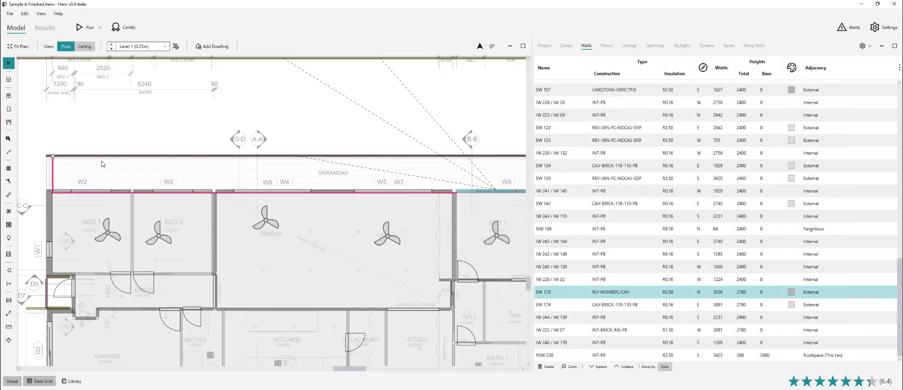
click(52, 177)
double_click(792, 314)
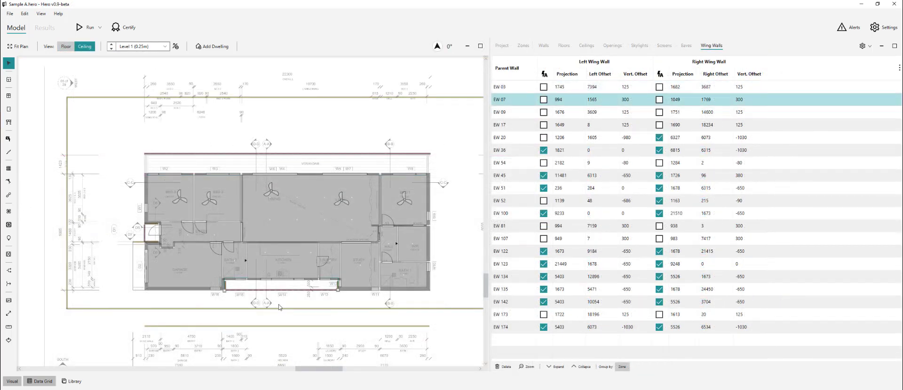
- Set EW 07's left vertical offset to 300
scroll(279, 306, up, 3)
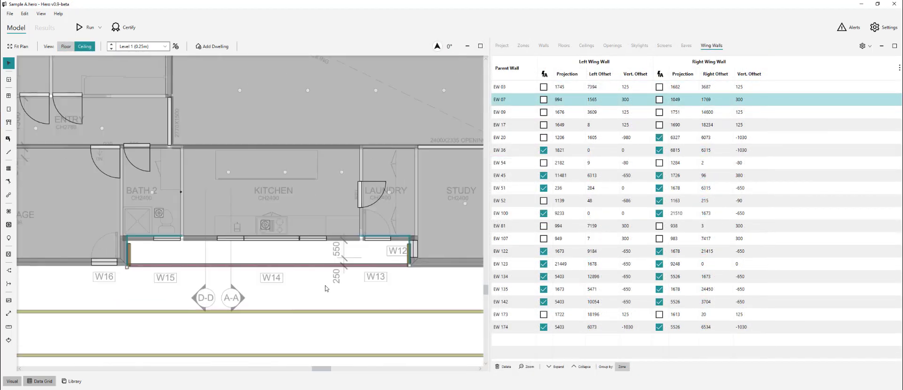
click(515, 115)
click(514, 102)
double_click(643, 100)
text(300)
key(Return)
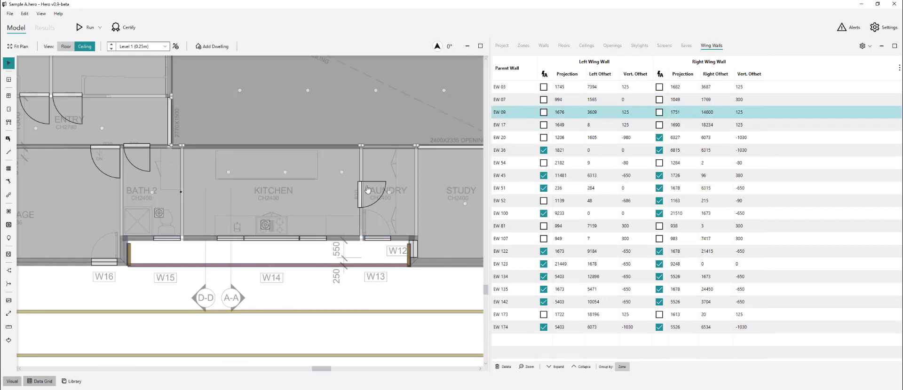
- Set the right vertical offsets of wing walls EW 81 and EW 107 to 0
click(145, 240)
click(711, 45)
double_click(648, 226)
double_click(751, 226)
text(0)
click(397, 239)
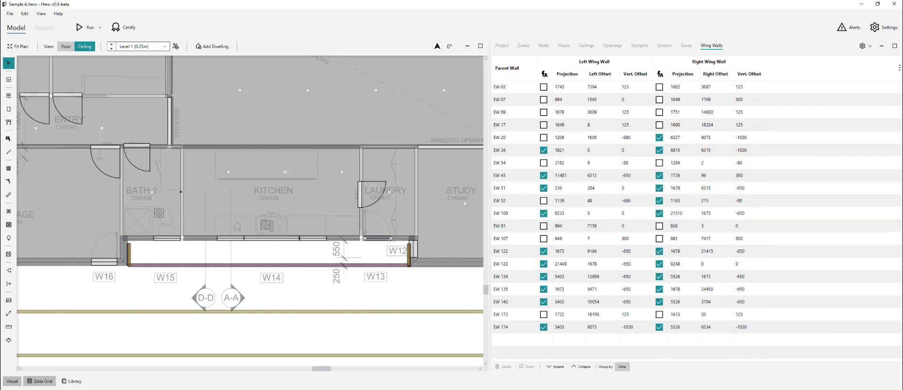
click(711, 46)
double_click(639, 239)
text(0)
double_click(750, 239)
text(0)
click(430, 277)
- Check the wing walls of EW 123, EW 100 and EW 51 against the plan
scroll(429, 277, up, 2)
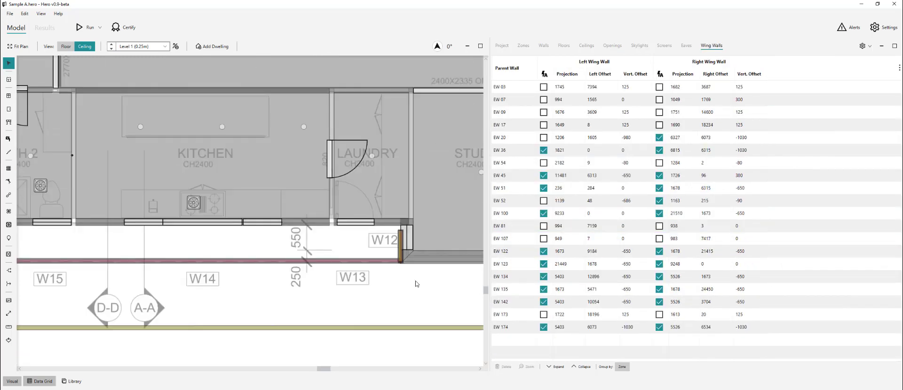
click(408, 241)
click(712, 46)
scroll(440, 287, down, 3)
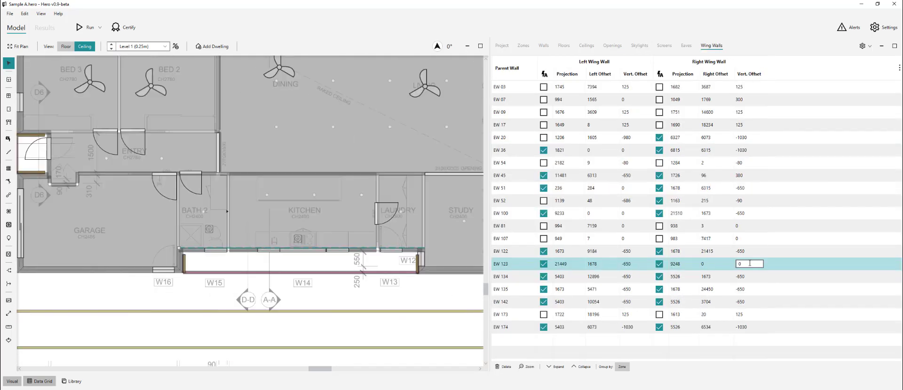
scroll(159, 271, up, 3)
click(194, 257)
click(711, 46)
scroll(368, 306, down, 3)
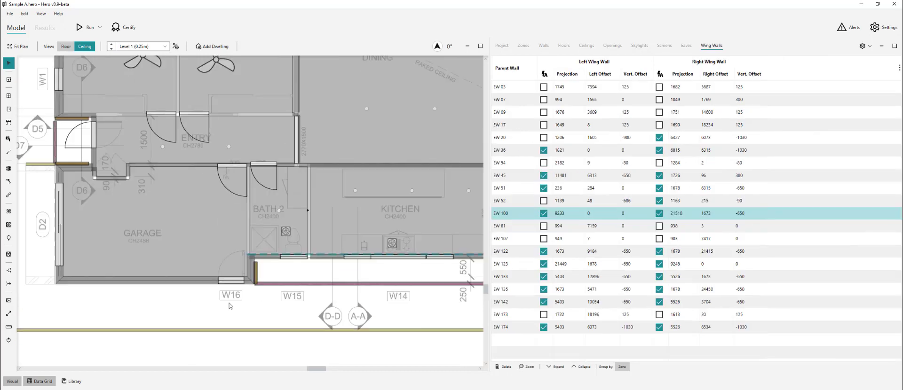
click(403, 283)
click(109, 284)
scroll(389, 271, down, 1)
- Review the wing walls of EW 07, EW 09, EW 17, EW 20, EW 36 and EW 54
click(507, 100)
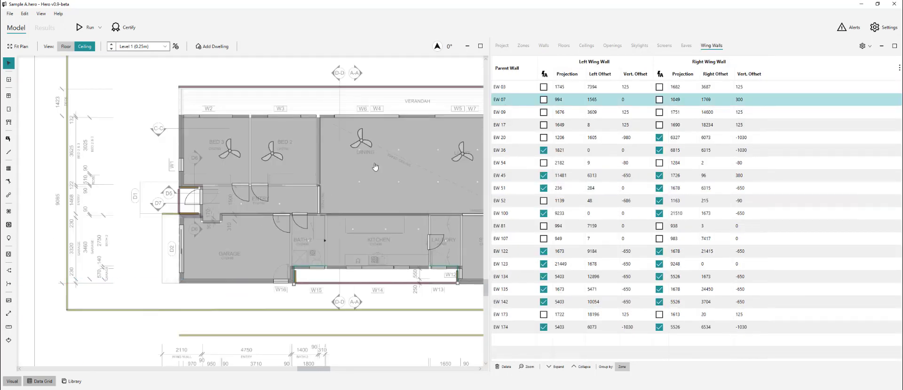
click(521, 113)
click(521, 125)
click(521, 137)
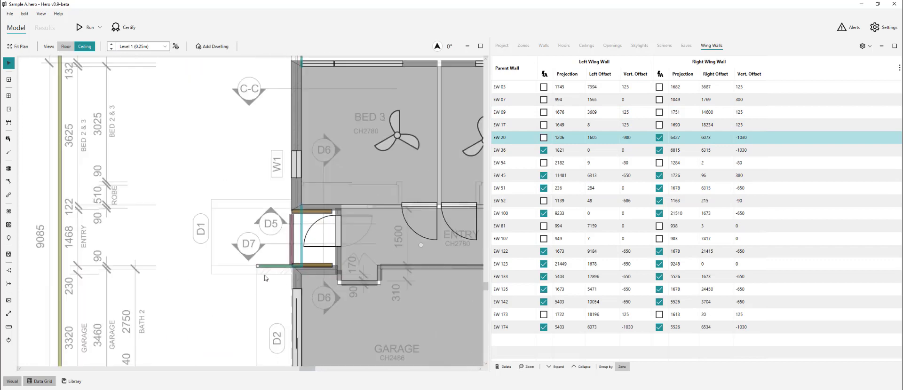
click(516, 151)
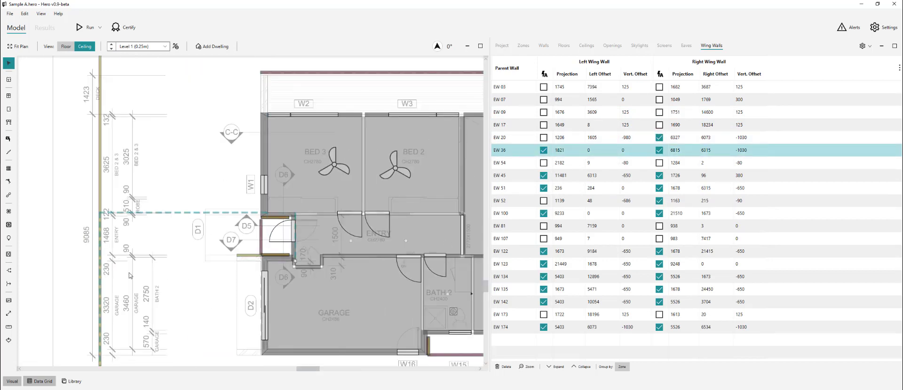
click(514, 164)
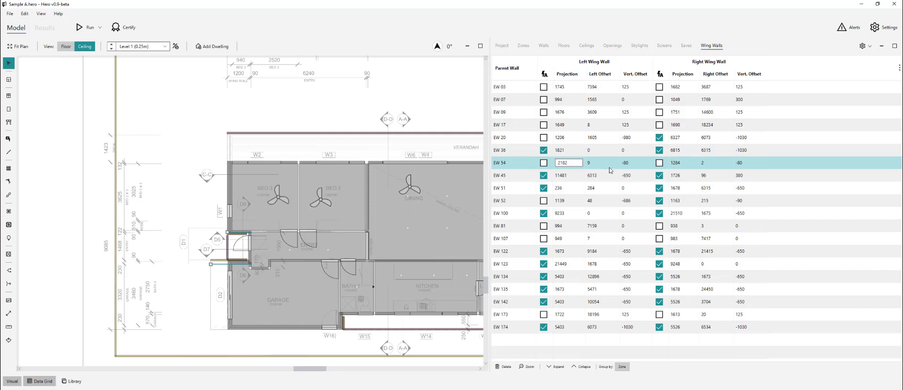
scroll(205, 266, up, 4)
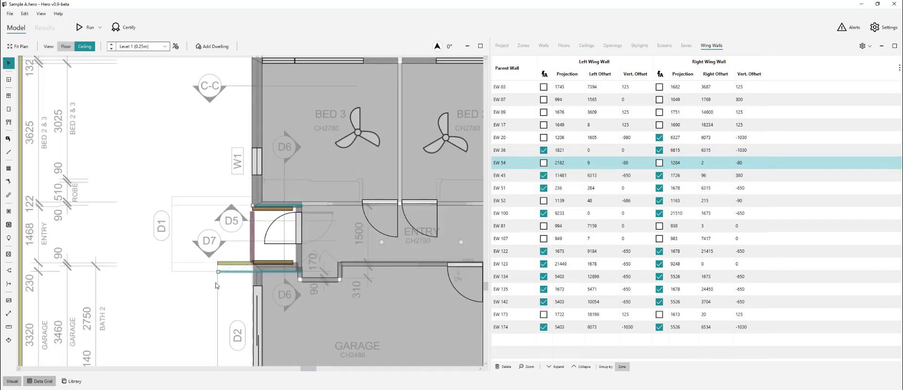
- Add the entry screen heights 2935 + 2310 in Calculator
click(243, 271)
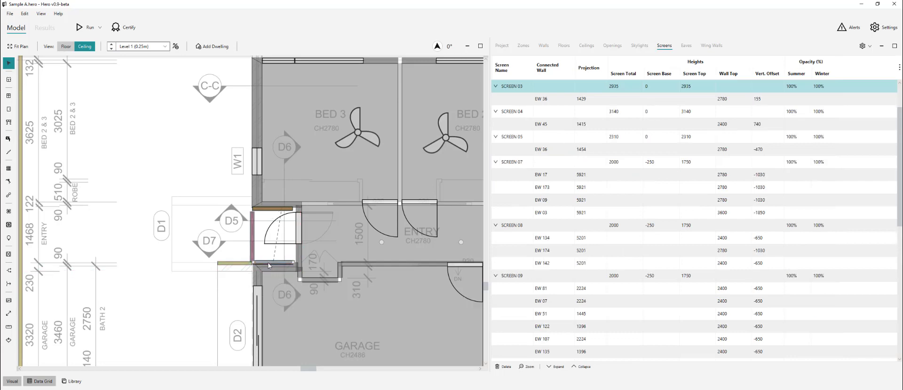
key(alt+Tab)
text(2935+2310)
key(Return)
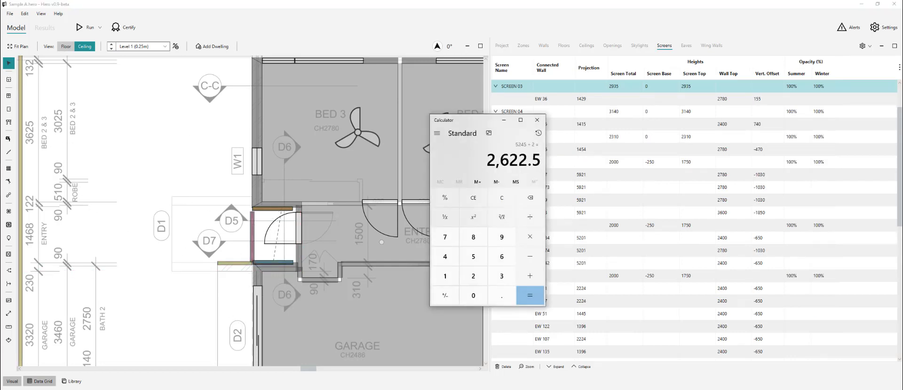
click(183, 258)
- Set EW 54's left wing-wall vertical offset to -160
click(299, 250)
click(235, 272)
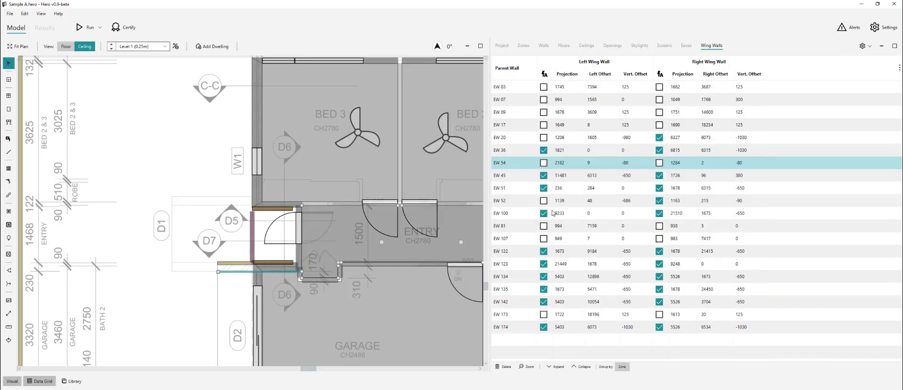
double_click(646, 163)
text(-160)
key(Return)
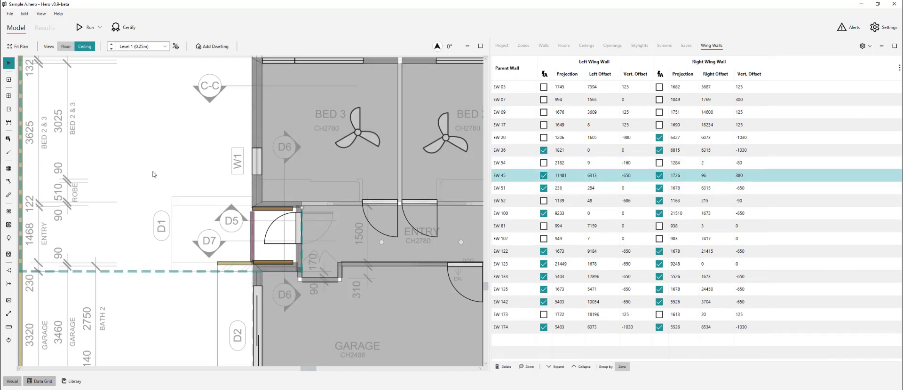
- Review walls EW 51 and EW 52 and compare their heights with the PDF plans
scroll(227, 224, down, 2)
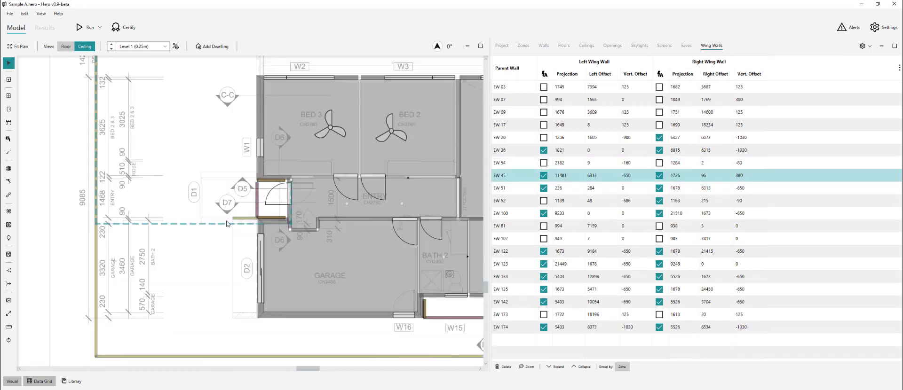
click(277, 225)
scroll(220, 294, down, 1)
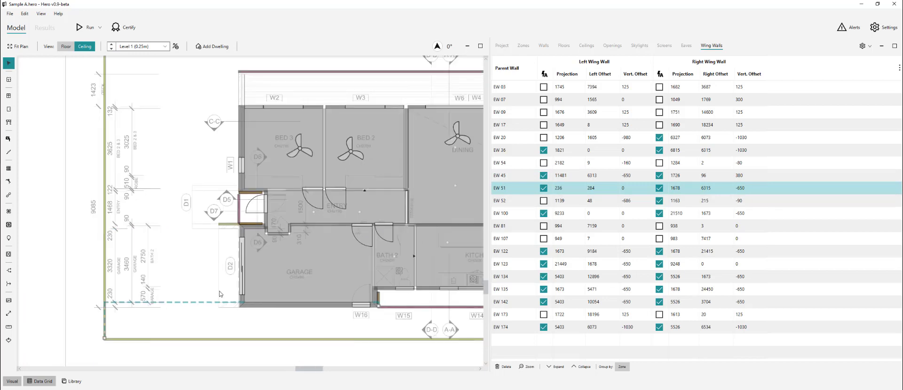
scroll(220, 294, up, 1)
click(521, 200)
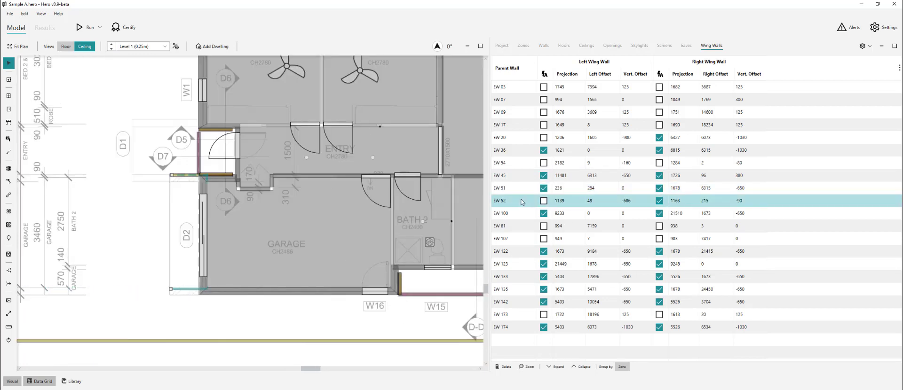
scroll(120, 295, up, 2)
scroll(120, 295, down, 1)
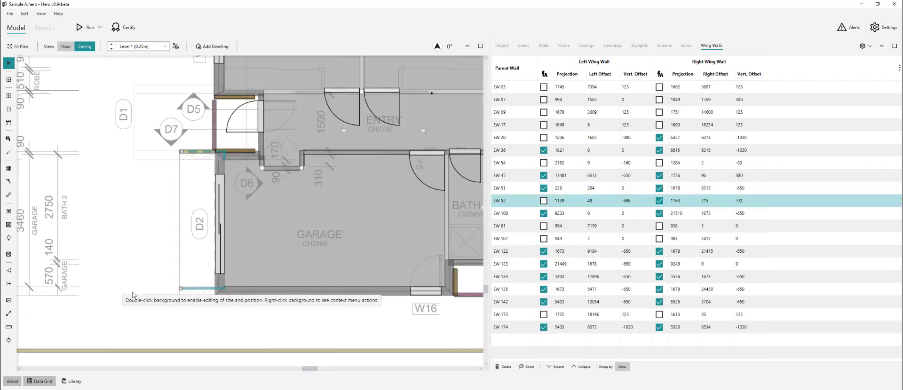
key(alt+Tab)
scroll(365, 285, down, 8)
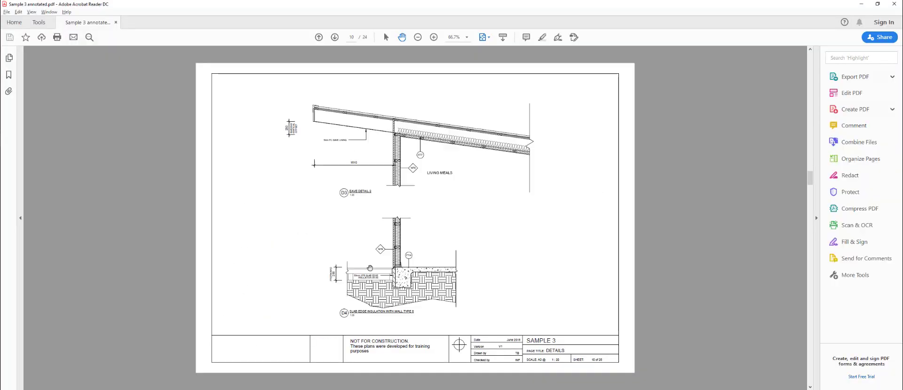
scroll(743, 200, up, 6)
scroll(743, 199, down, 1)
key(alt+Tab)
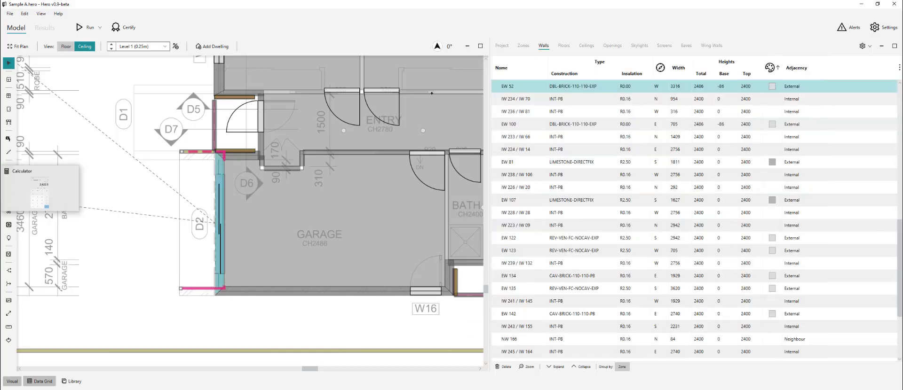
- Calculate 2400 minus 2310 and set both EW 52 wing-wall vertical offsets to -90
click(43, 174)
text(2400-2310)
key(Return)
click(203, 288)
click(751, 201)
text(-90)
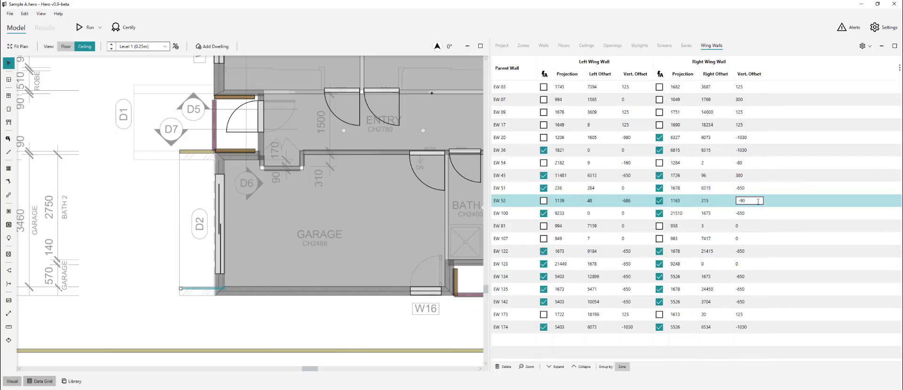
click(644, 204)
text(-90)
click(136, 199)
- Review the remaining wing walls EW 100, EW 107, EW 122, EW 123 and EW 134
scroll(137, 198, down, 5)
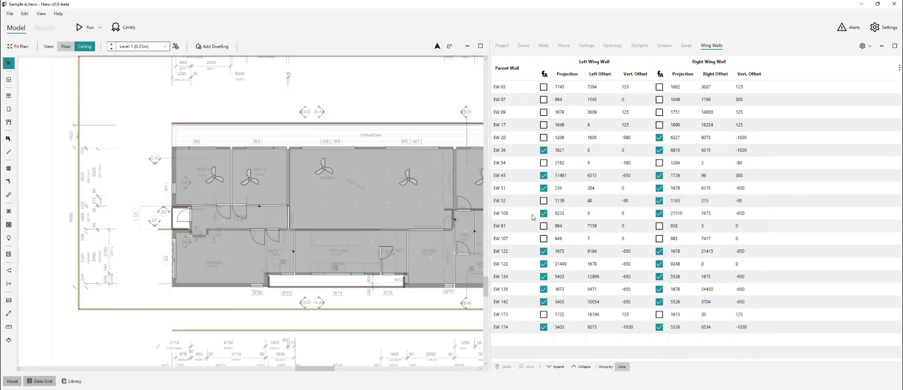
click(519, 212)
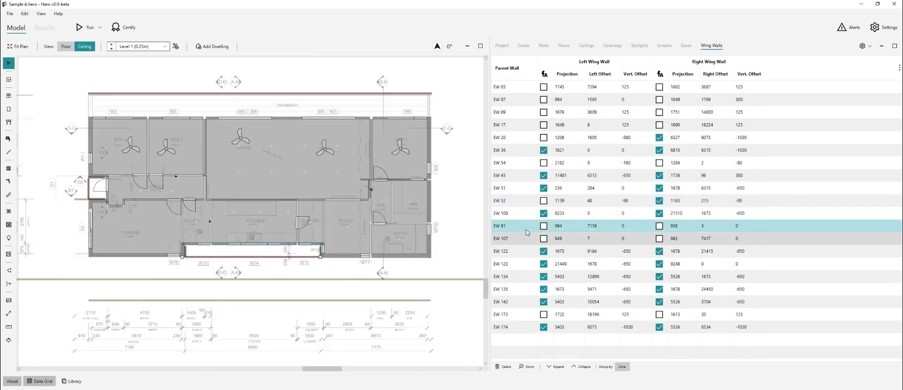
click(524, 239)
click(525, 252)
scroll(393, 264, down, 2)
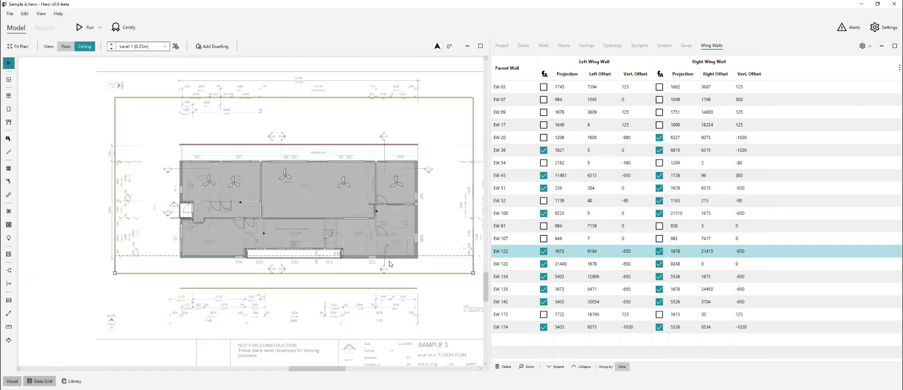
scroll(404, 269, up, 4)
click(518, 262)
scroll(388, 258, down, 3)
scroll(272, 260, up, 3)
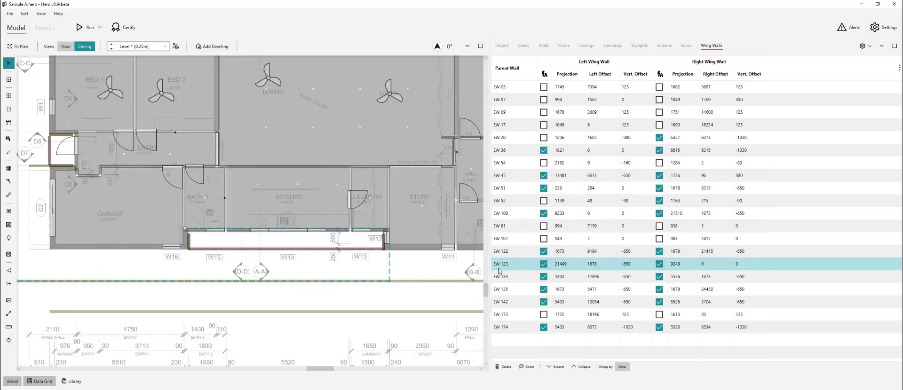
click(515, 277)
scroll(232, 266, down, 4)
key(Down)
key(Down)
key(Down)
key(Down)
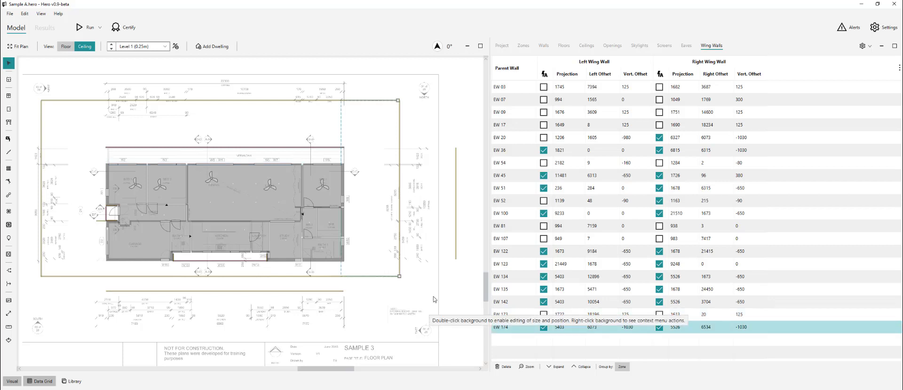
click(434, 299)
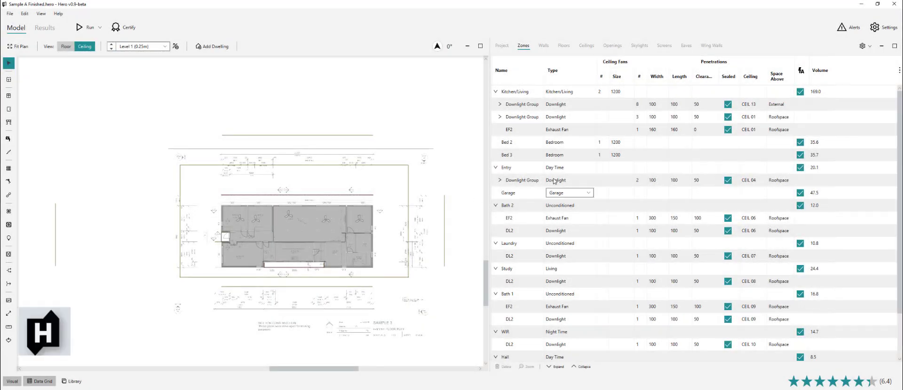
- Change the Roof Space zone type to a single-pitch roofspace
click(581, 367)
scroll(408, 264, up, 2)
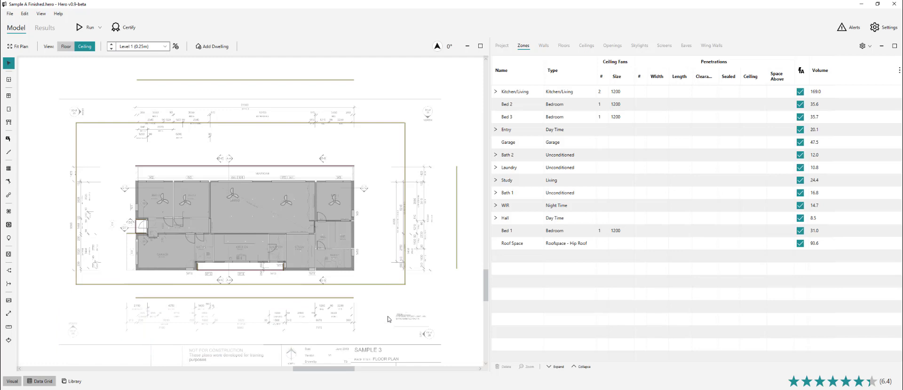
scroll(262, 311, up, 2)
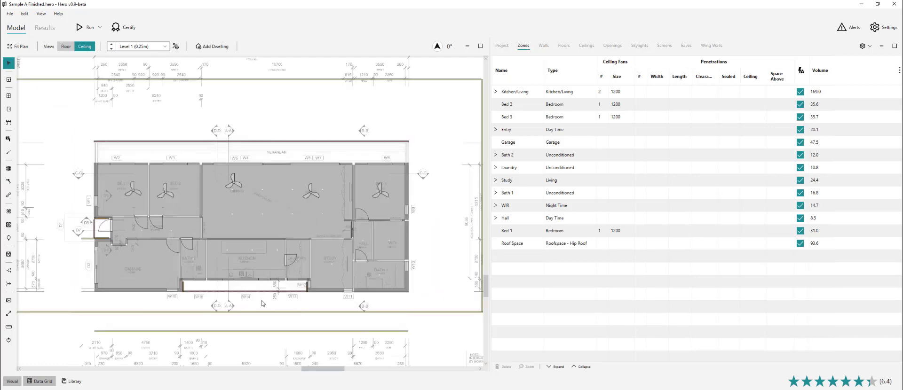
scroll(262, 303, up, 1)
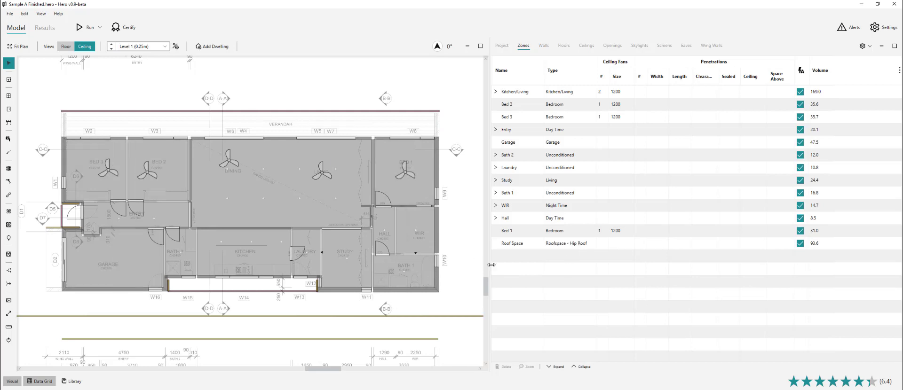
click(561, 245)
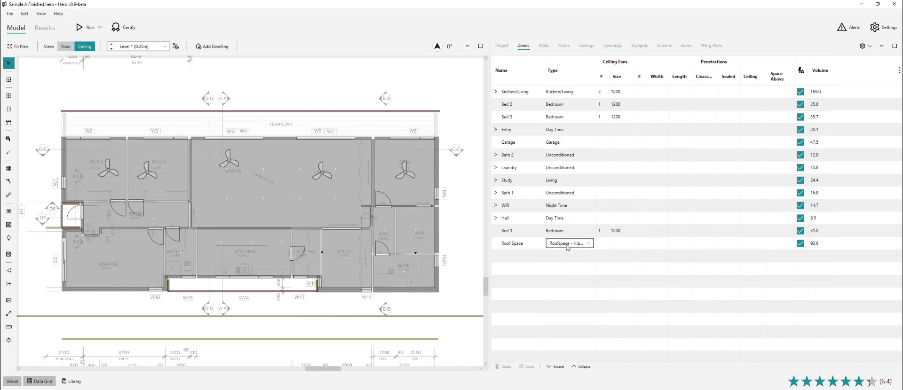
click(574, 245)
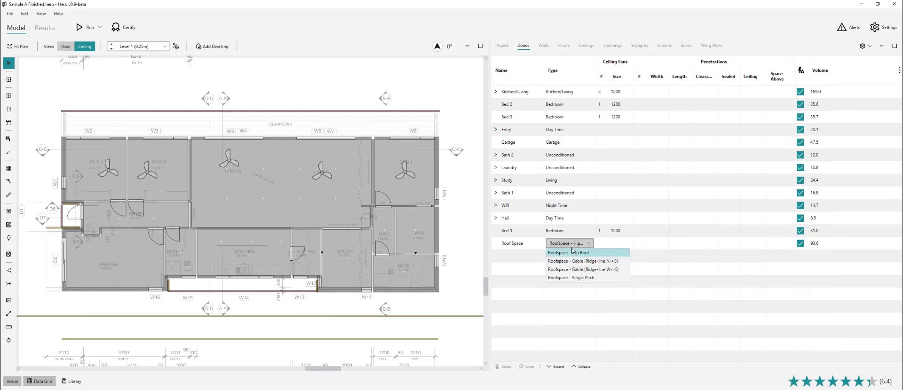
click(571, 278)
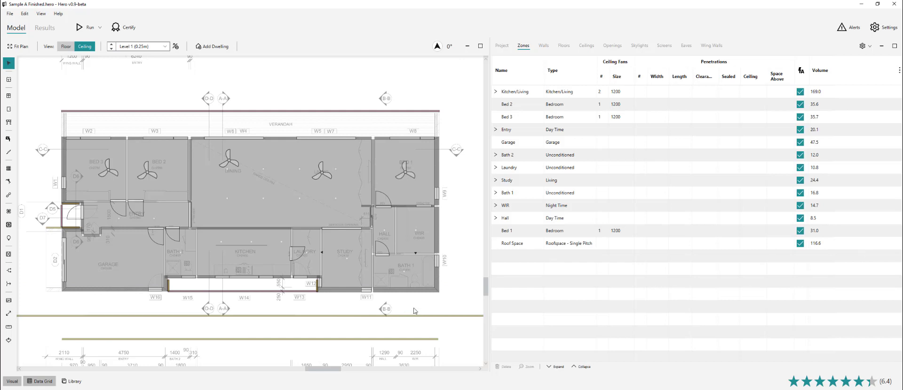
click(825, 245)
- Fit the whole plan in view and show the Floors list
scroll(472, 219, up, 5)
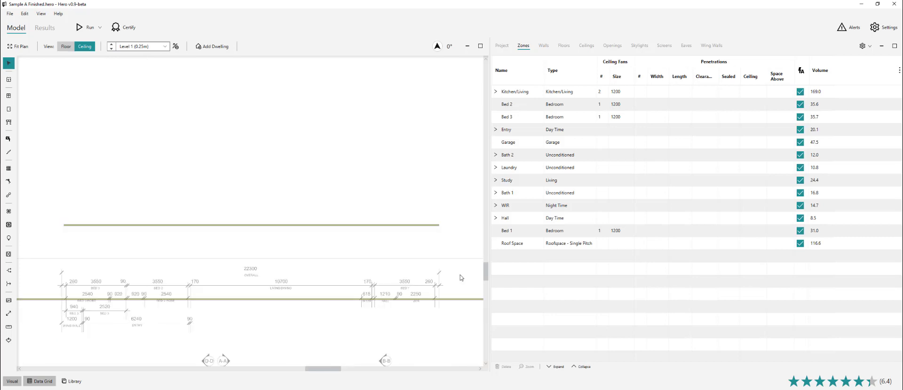
click(19, 46)
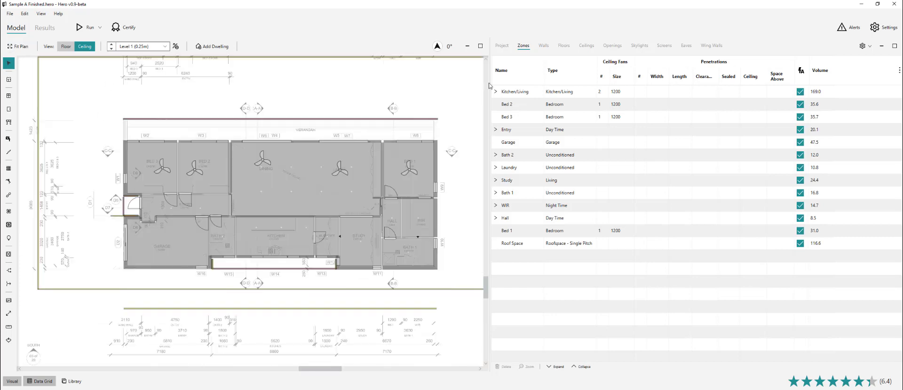
click(564, 46)
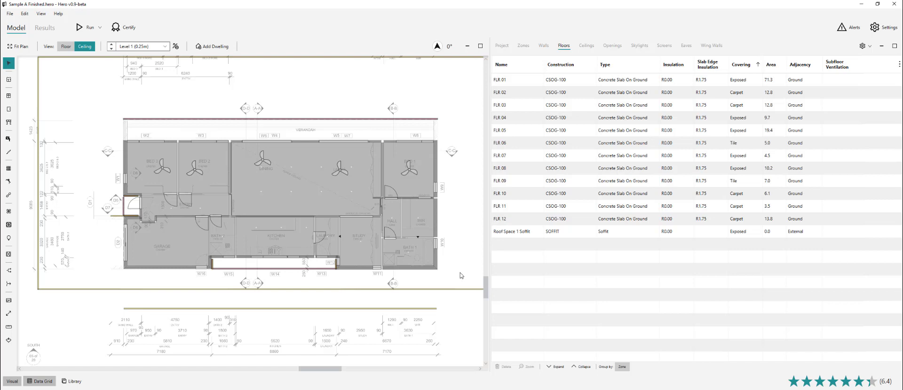
- Bring up the page 9 D2 Eave Detail in the Sample 3 plans at 125% zoom
key(alt+Tab)
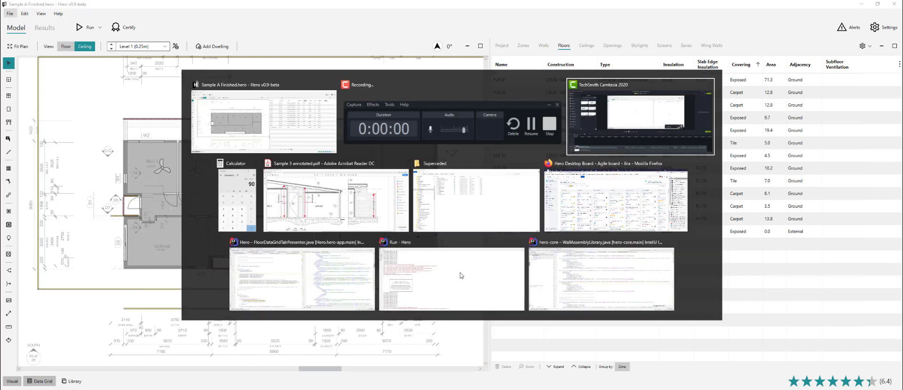
scroll(417, 242, down, 3)
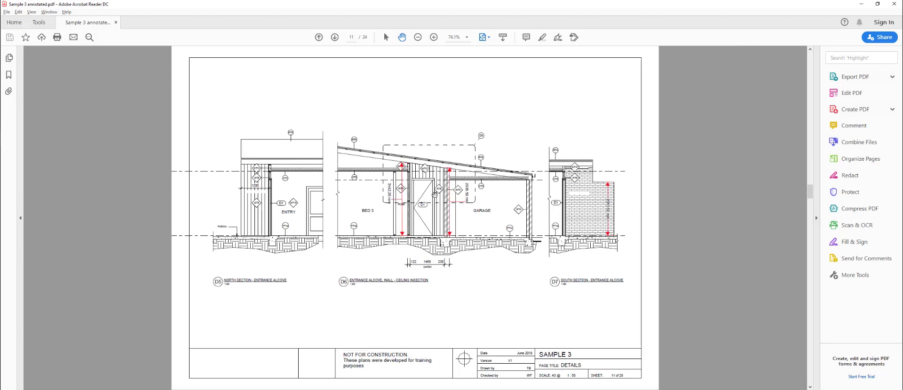
scroll(442, 167, up, 3)
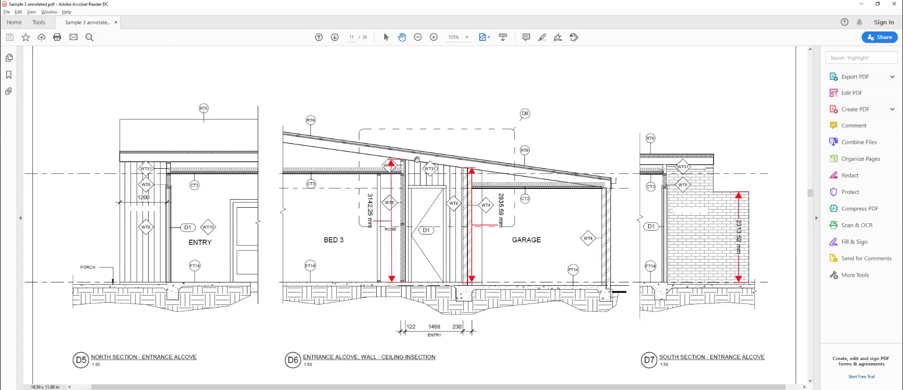
drag(458, 137, 455, 154)
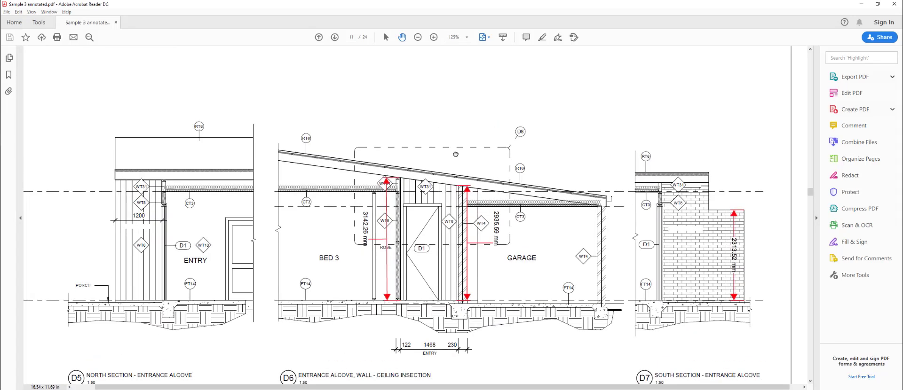
scroll(527, 273, down, 4)
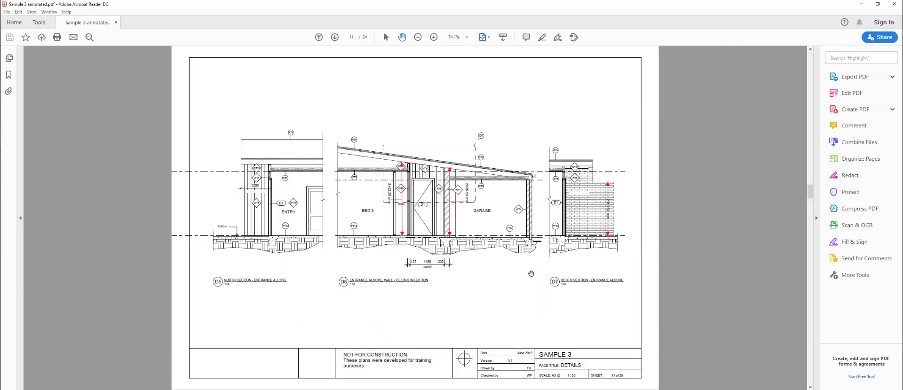
scroll(522, 270, up, 3)
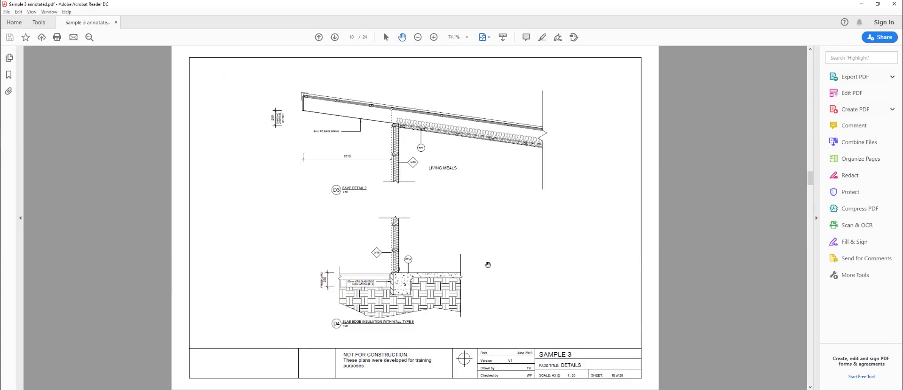
scroll(606, 212, up, 3)
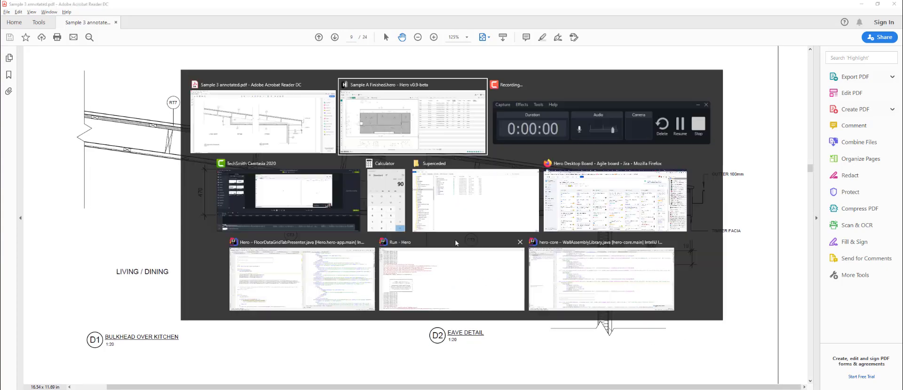
key(alt+Tab)
- Zoom in on the strip outside the kitchen's bottom wall, then return to the eave detail
scroll(279, 283, down, 1)
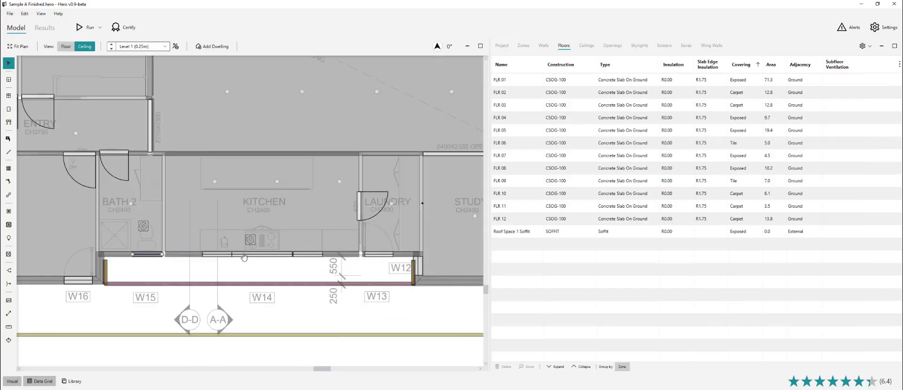
key(alt+Tab)
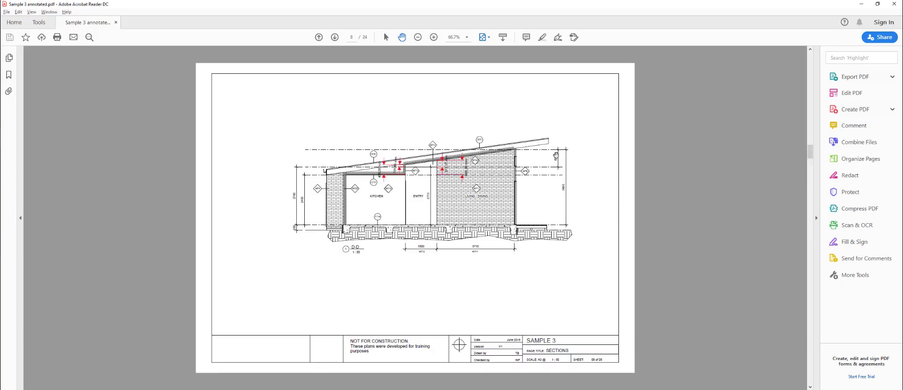
- Scroll through the section pages 6–8 and fit the page to read the eave heights
scroll(557, 155, up, 1)
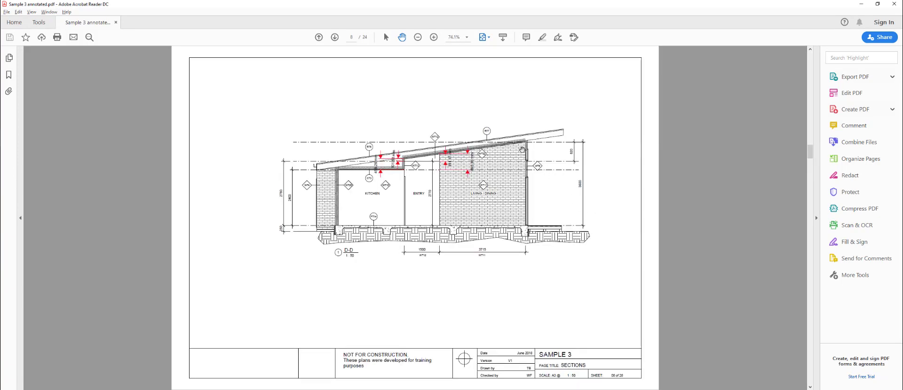
scroll(507, 203, up, 2)
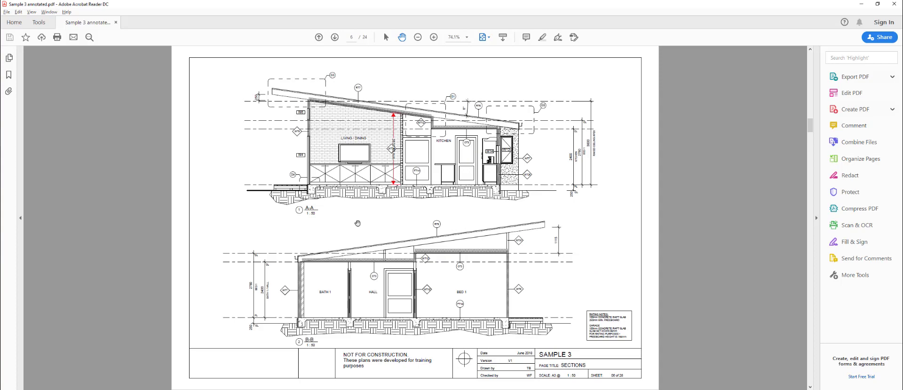
ctrl+scroll(566, 275, up, 4)
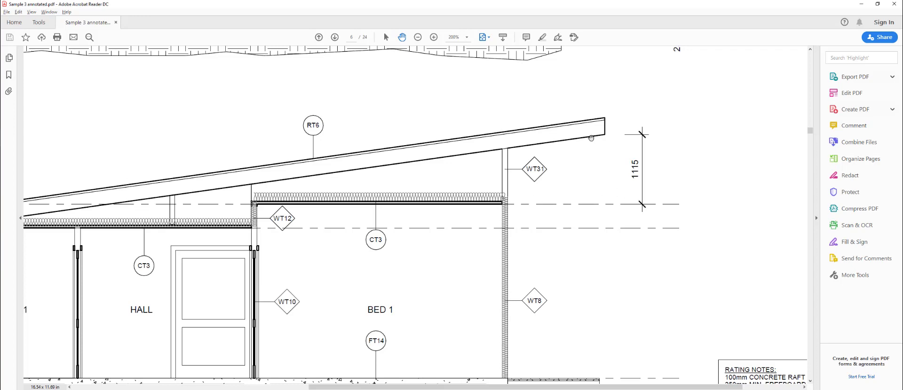
ctrl+scroll(582, 237, down, 2)
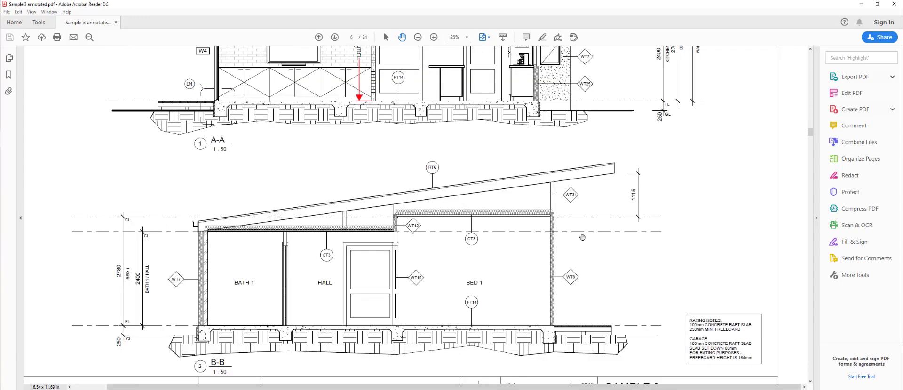
key(ctrl+0)
scroll(479, 271, down, 3)
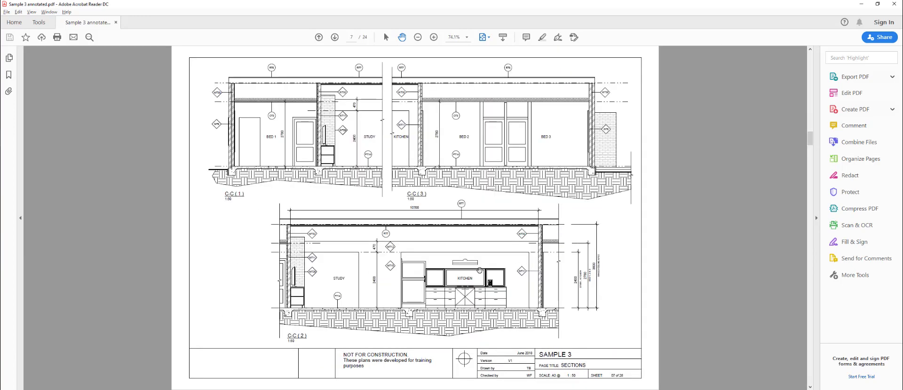
scroll(479, 270, down, 2)
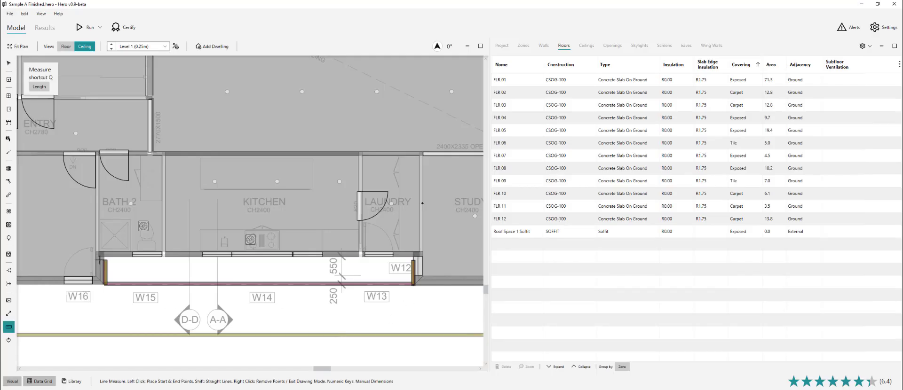
- Measure the soffit strip and give Roof Space 1 Soffit a 7.2 m² area, insulation R0.00
key(q)
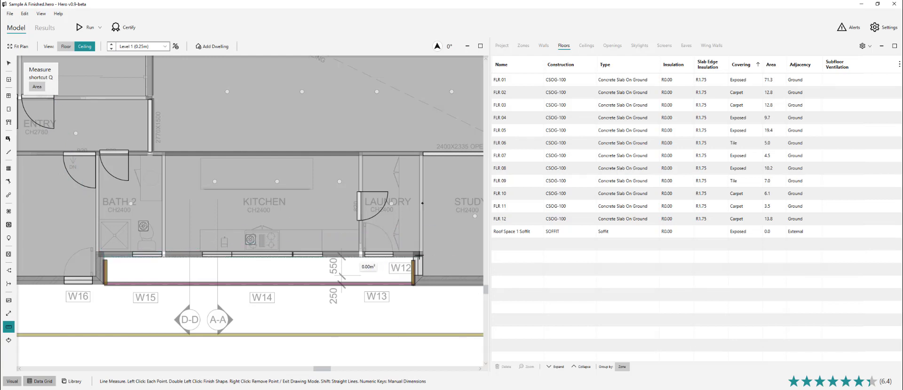
click(414, 285)
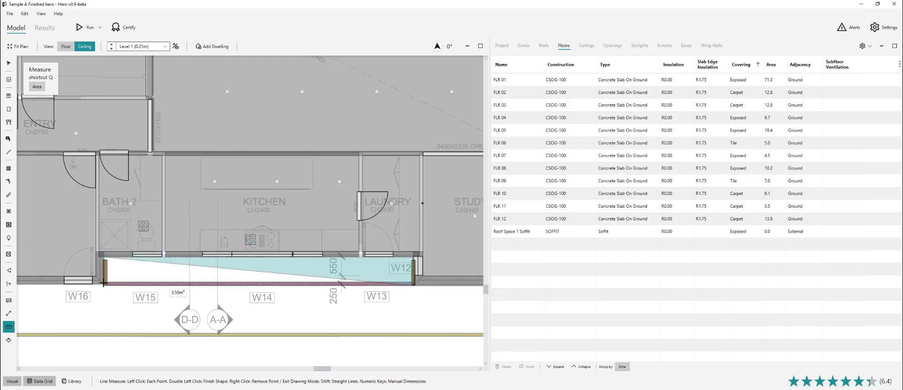
click(104, 285)
key(Escape)
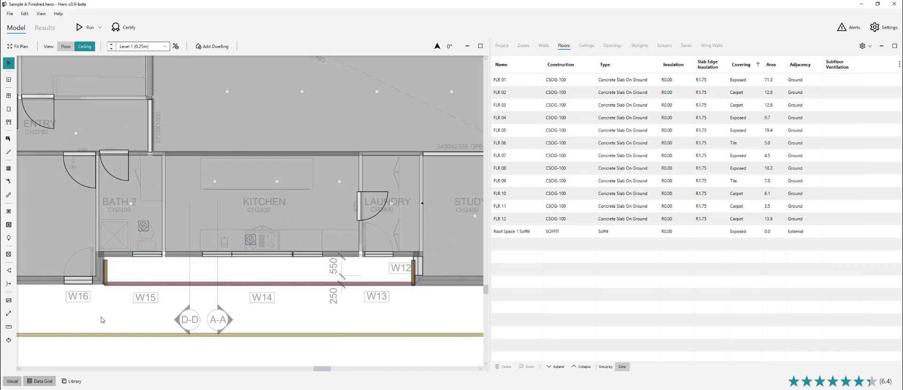
double_click(770, 231)
key(Return)
click(685, 233)
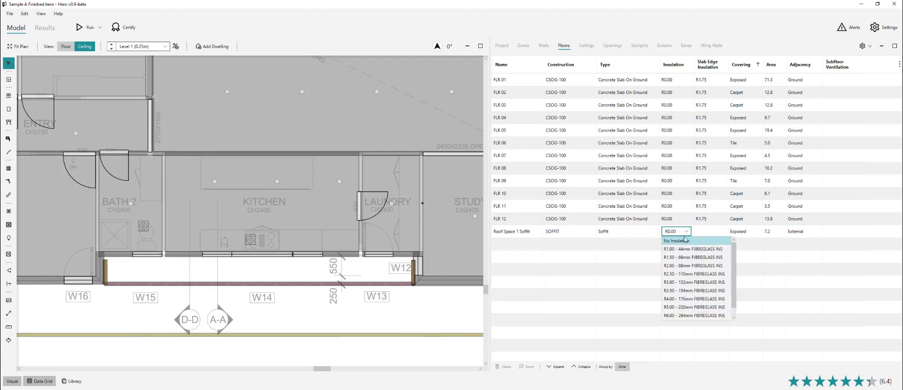
click(462, 310)
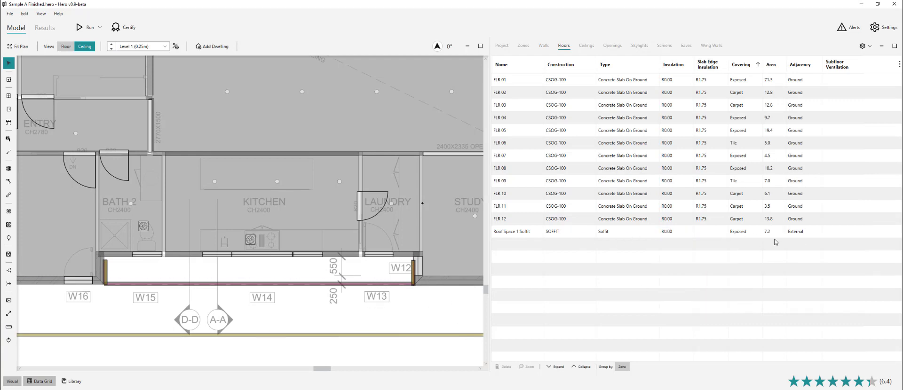
- Drag EAVE 02 along the kitchen's bottom wall out from 767 to 870
scroll(318, 311, down, 3)
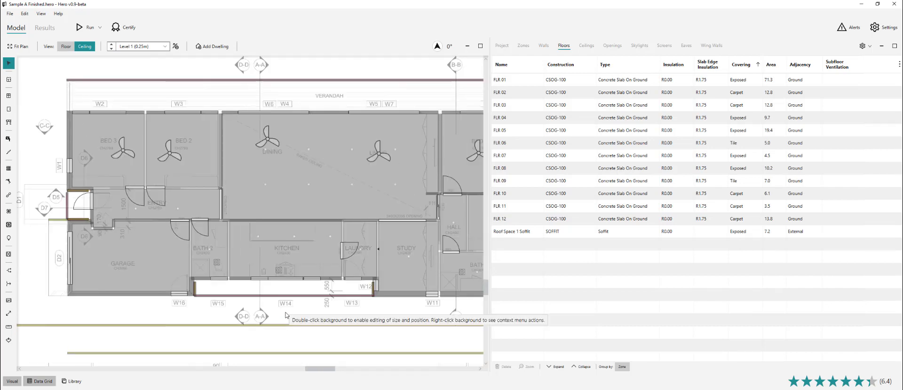
scroll(262, 298, up, 4)
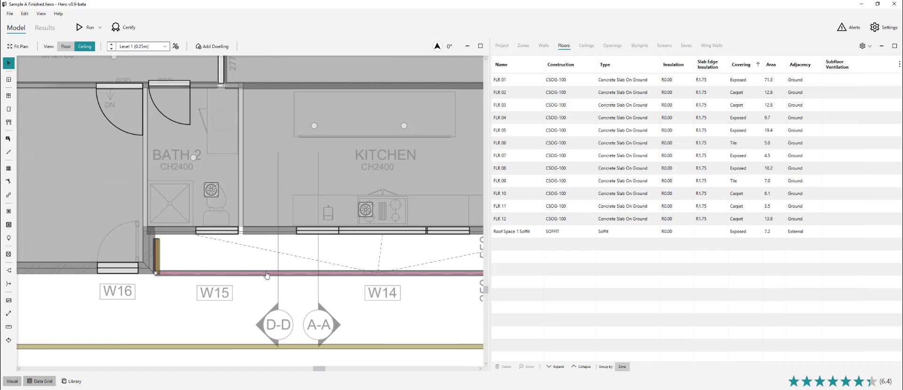
click(268, 273)
scroll(266, 299, down, 2)
scroll(362, 304, up, 1)
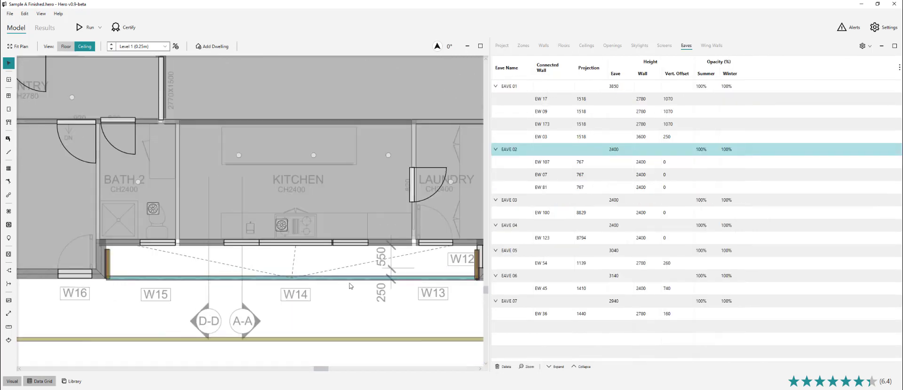
drag(345, 276, 345, 283)
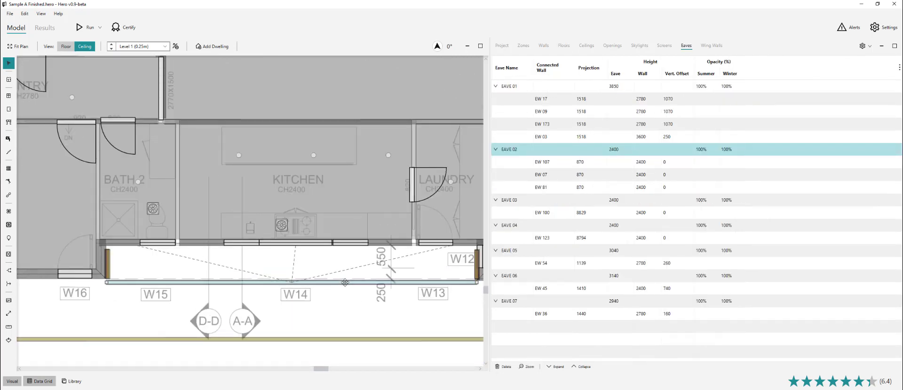
click(344, 292)
scroll(324, 312, down, 3)
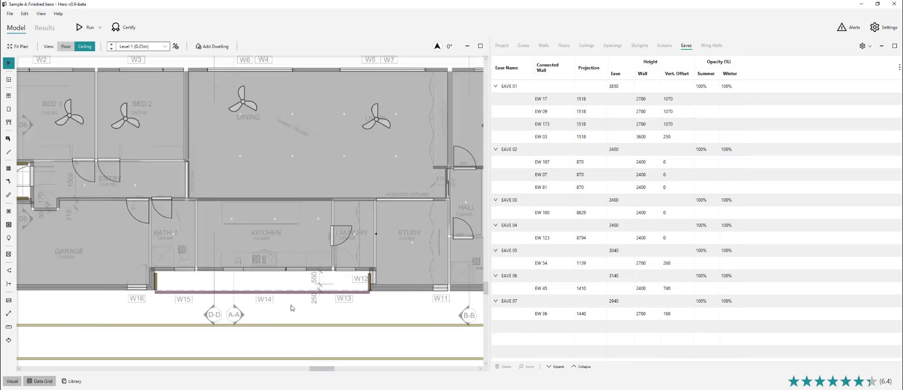